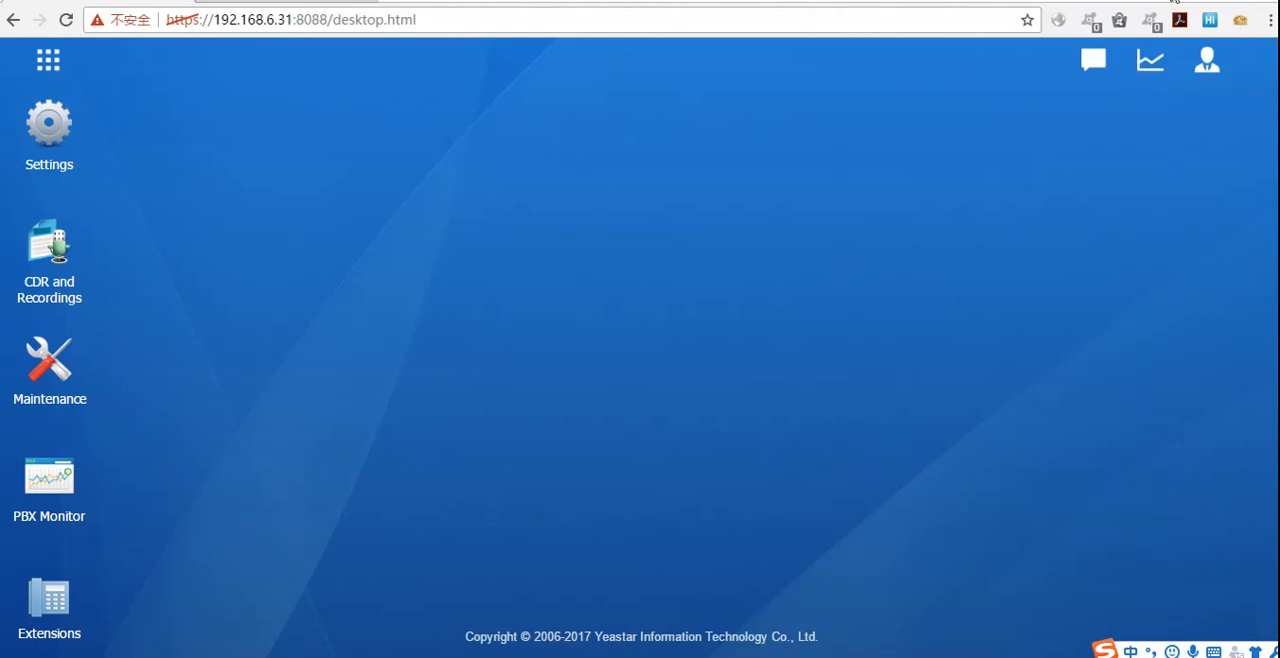
# Step: Switch to the Word document with the application form's submission address to view it, and return to the PBX desktop in the browser
pyautogui.moveTo(792, 657)
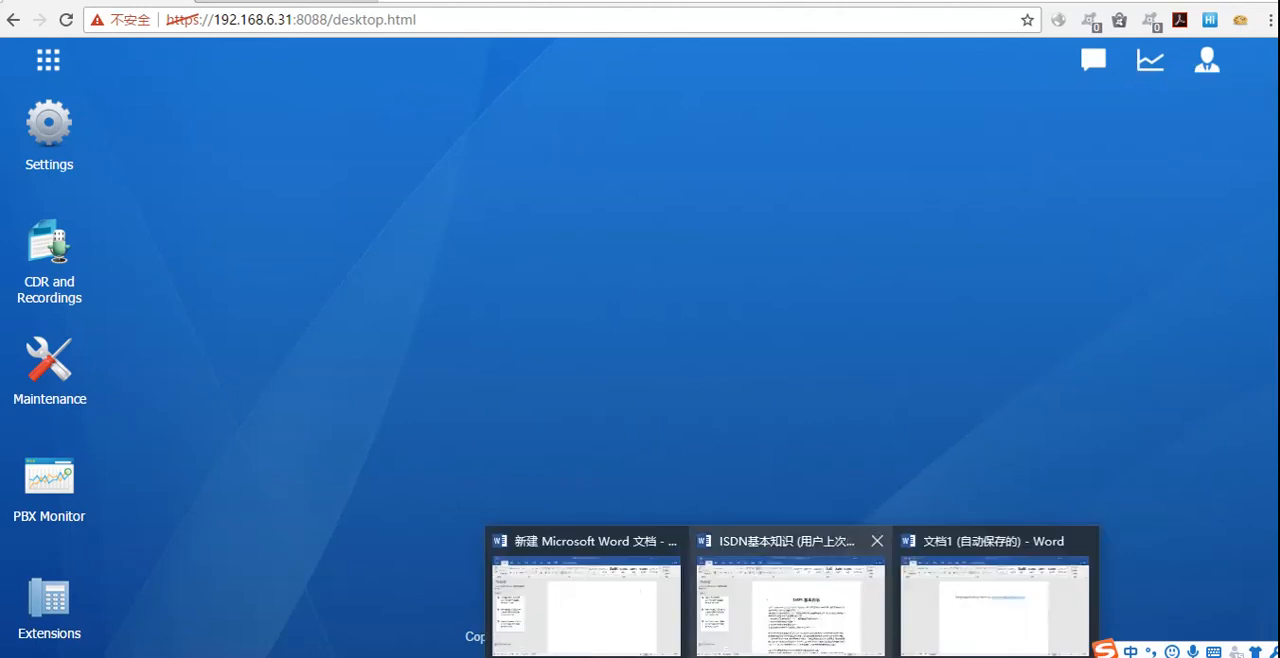
pyautogui.click(980, 598)
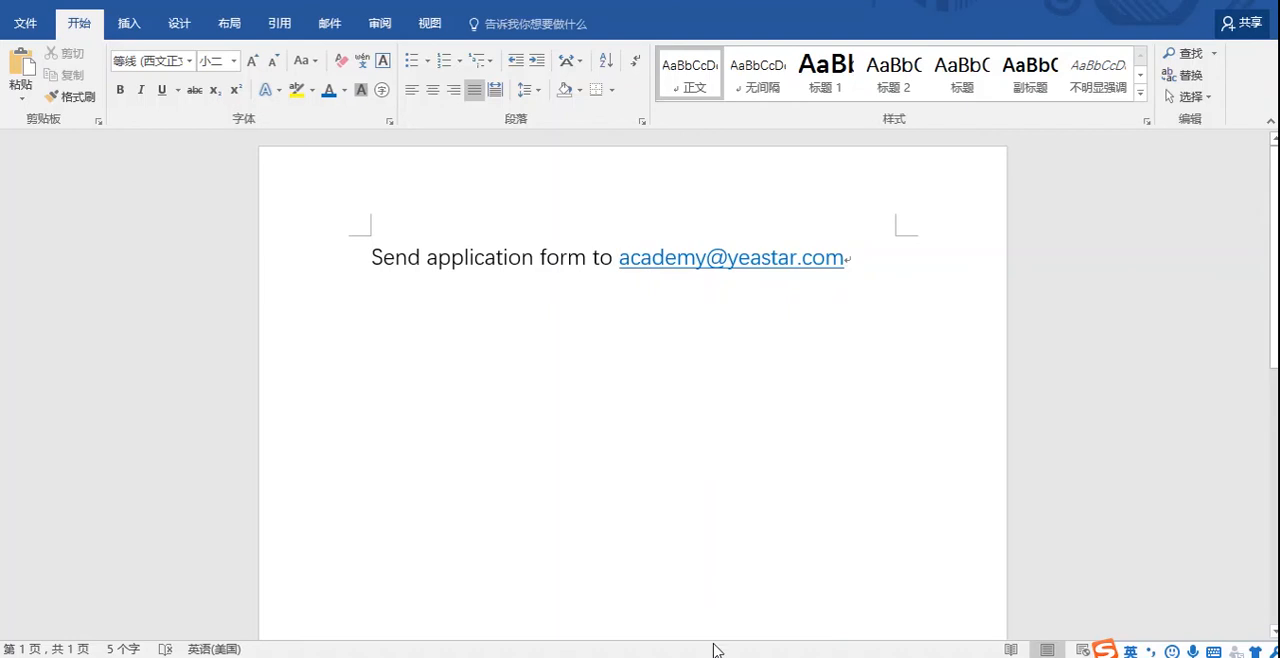
pyautogui.click(683, 606)
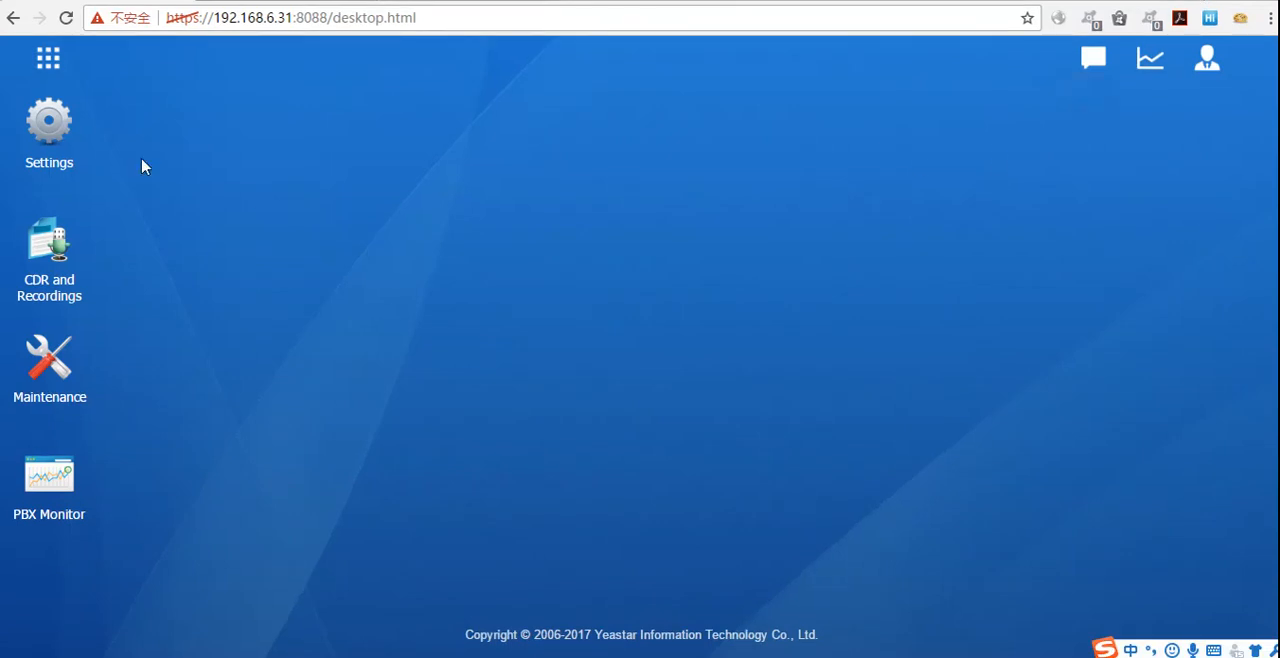
# Step: Open the PBX Call Features settings, review the basic options of a new IVR, and close the form without saving
pyautogui.click(54, 162)
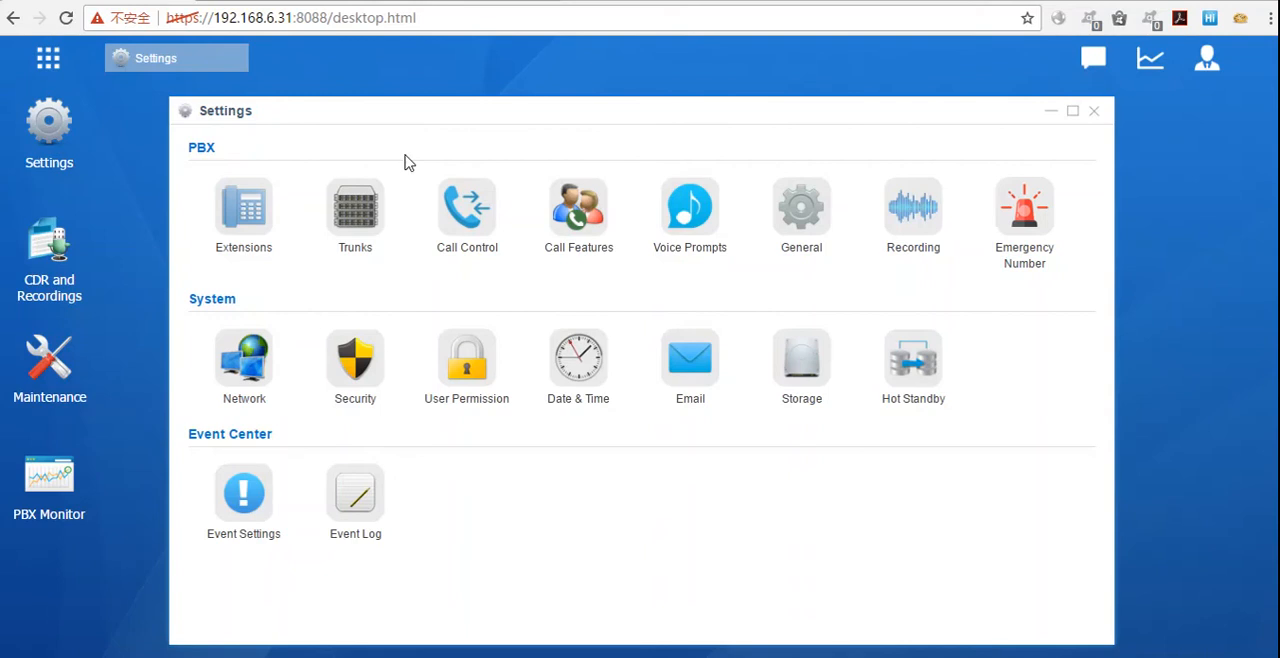
pyautogui.click(576, 209)
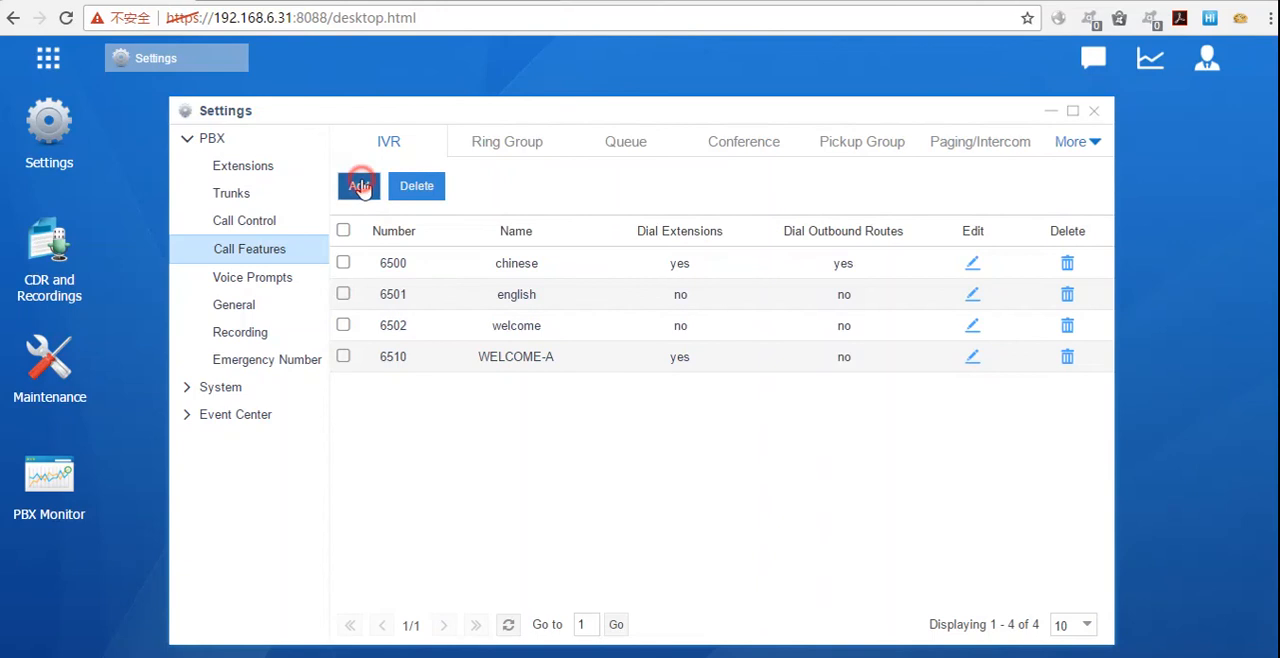
pyautogui.click(359, 186)
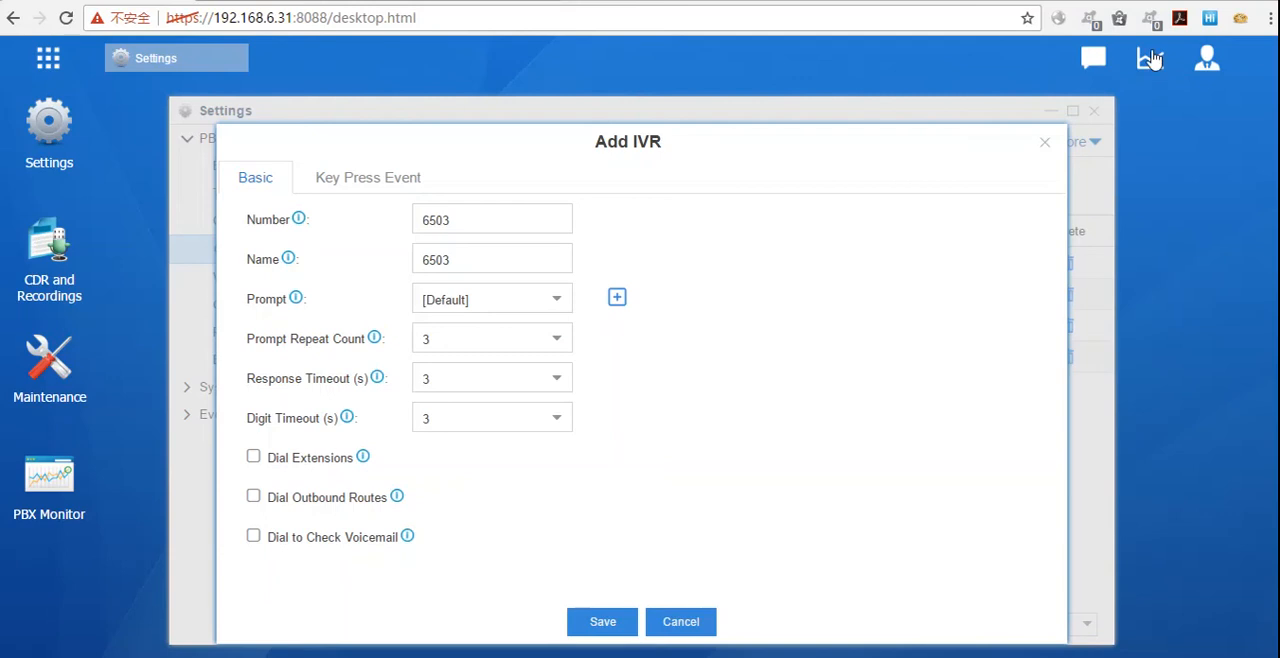
pyautogui.click(1045, 142)
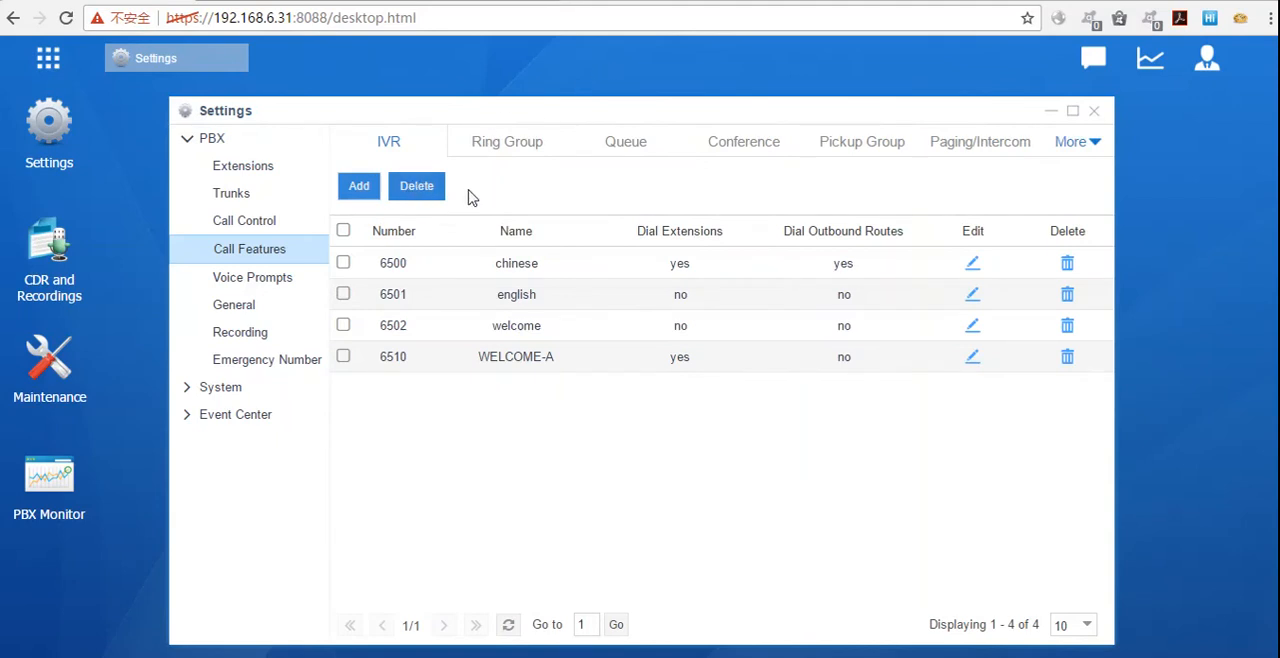
# Step: View the custom voice prompts and examine the upload form for a prompt file, closing it without uploading
pyautogui.click(262, 278)
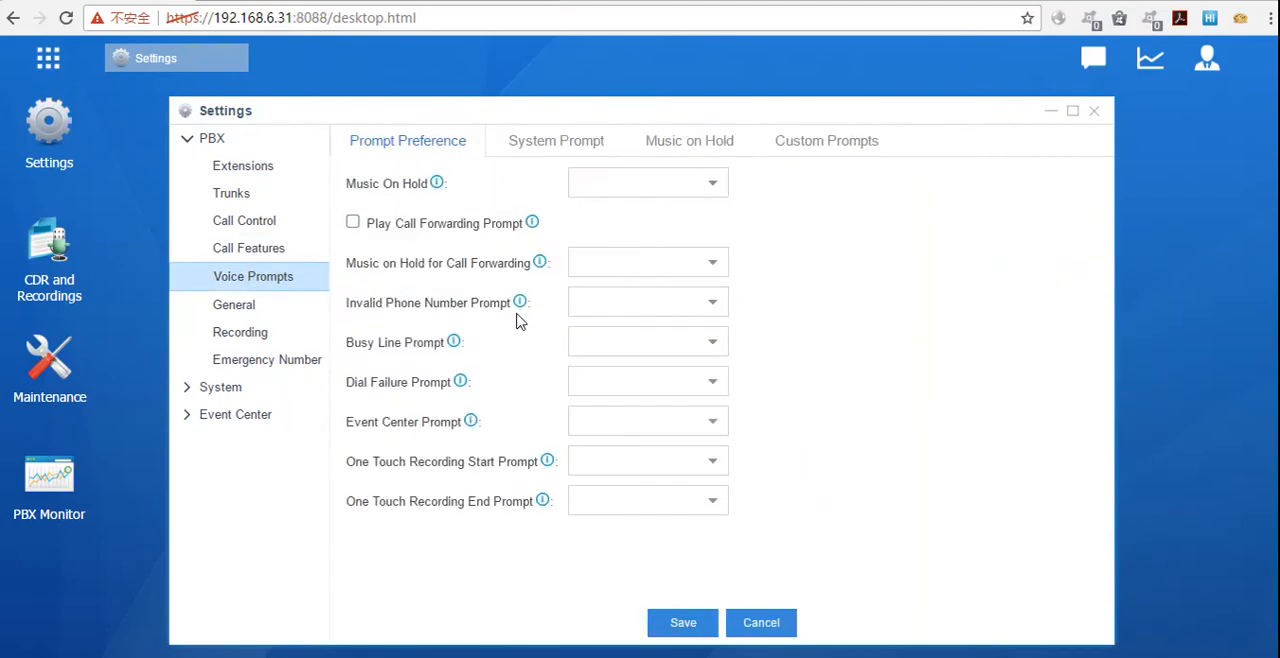
pyautogui.click(815, 141)
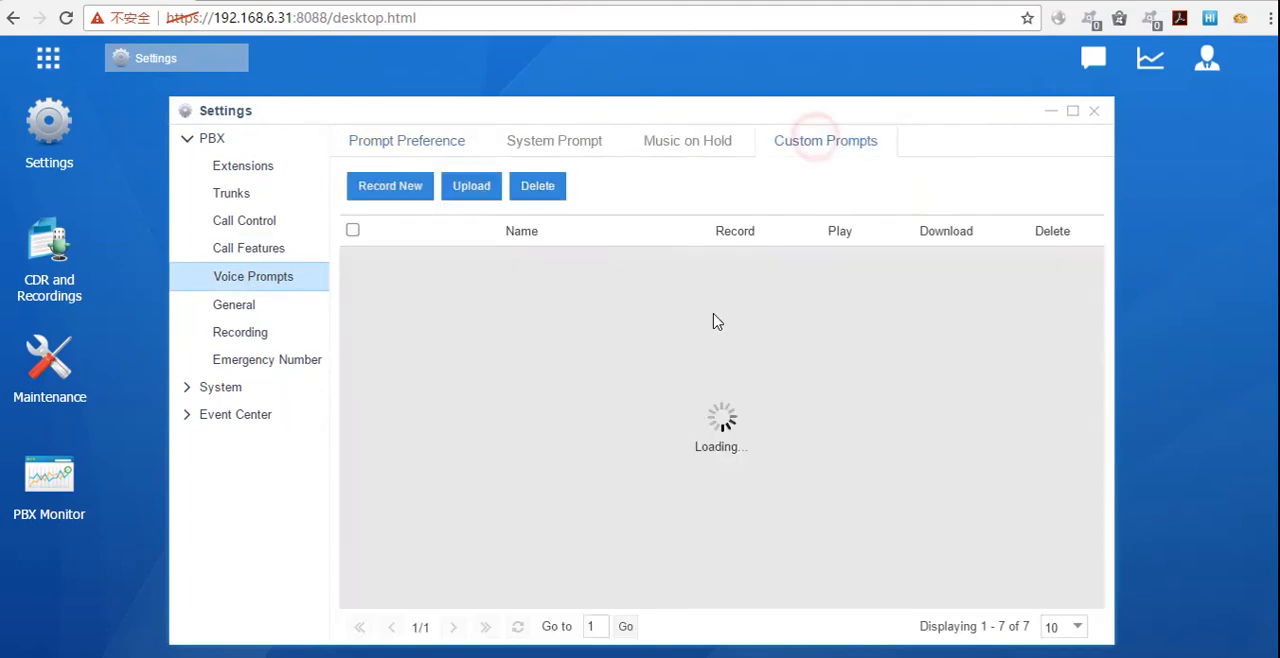
pyautogui.click(479, 196)
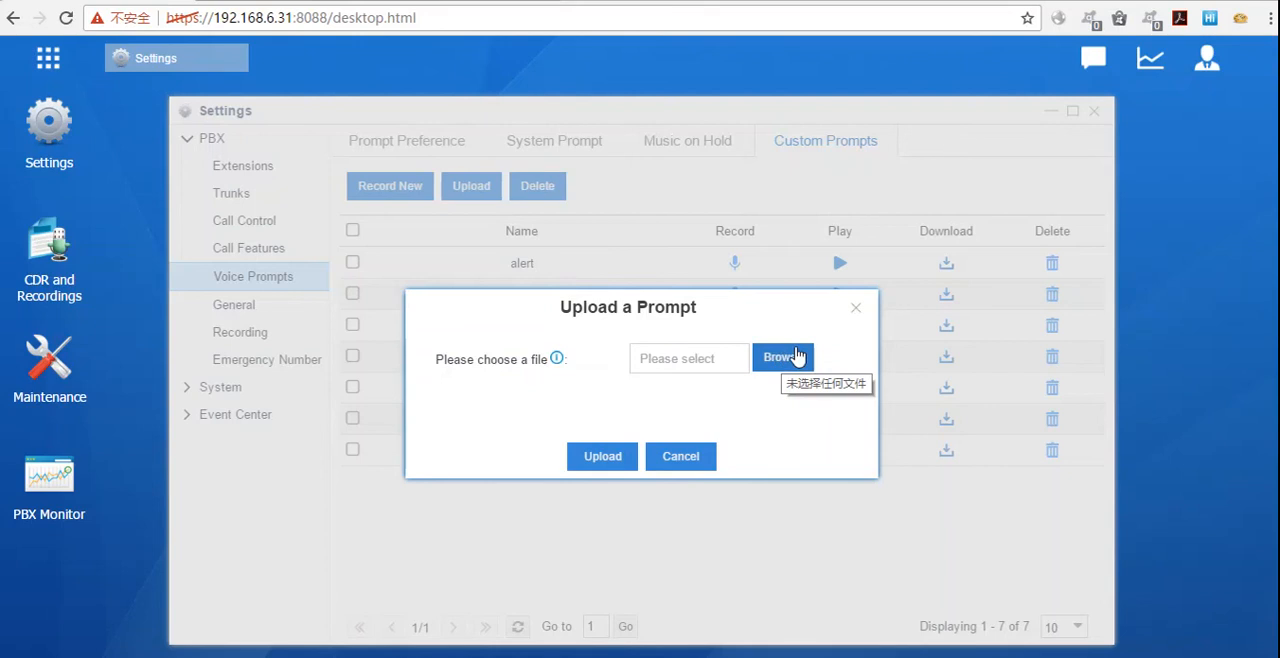
pyautogui.click(855, 308)
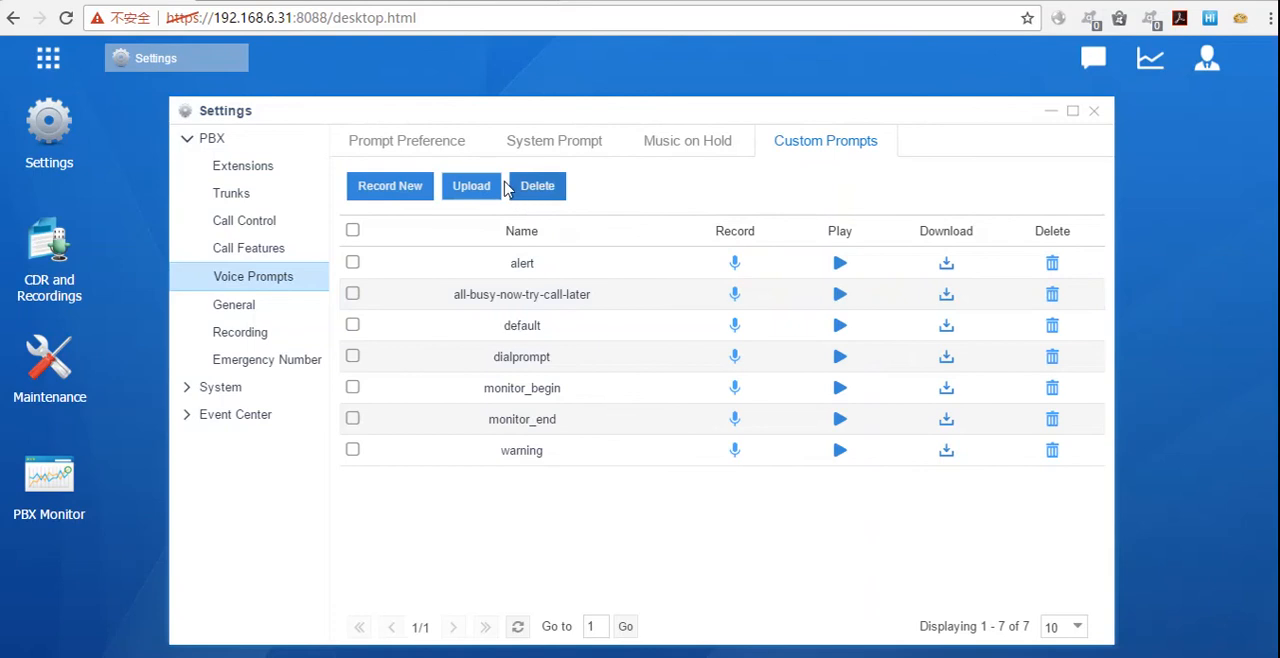
# Step: Fill in a new prompt recording named welcom for extension 1000, and close the form without recording
pyautogui.click(376, 200)
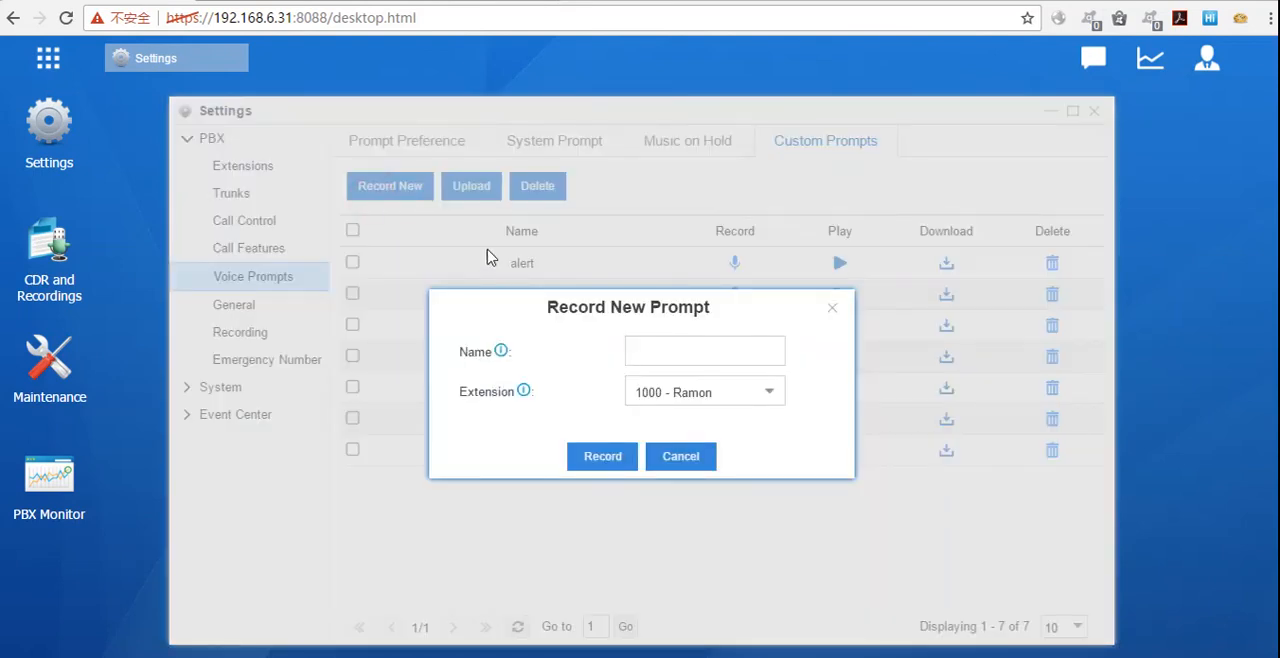
pyautogui.click(705, 361)
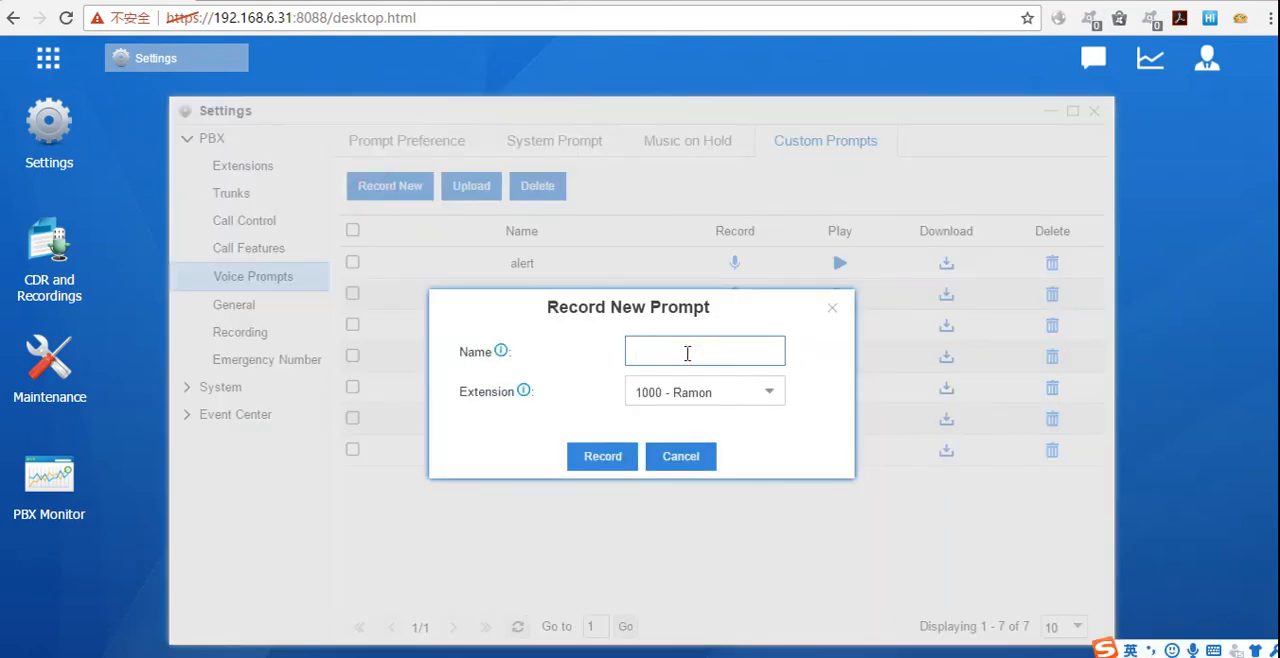
pyautogui.write('welcom')
pyautogui.click(769, 402)
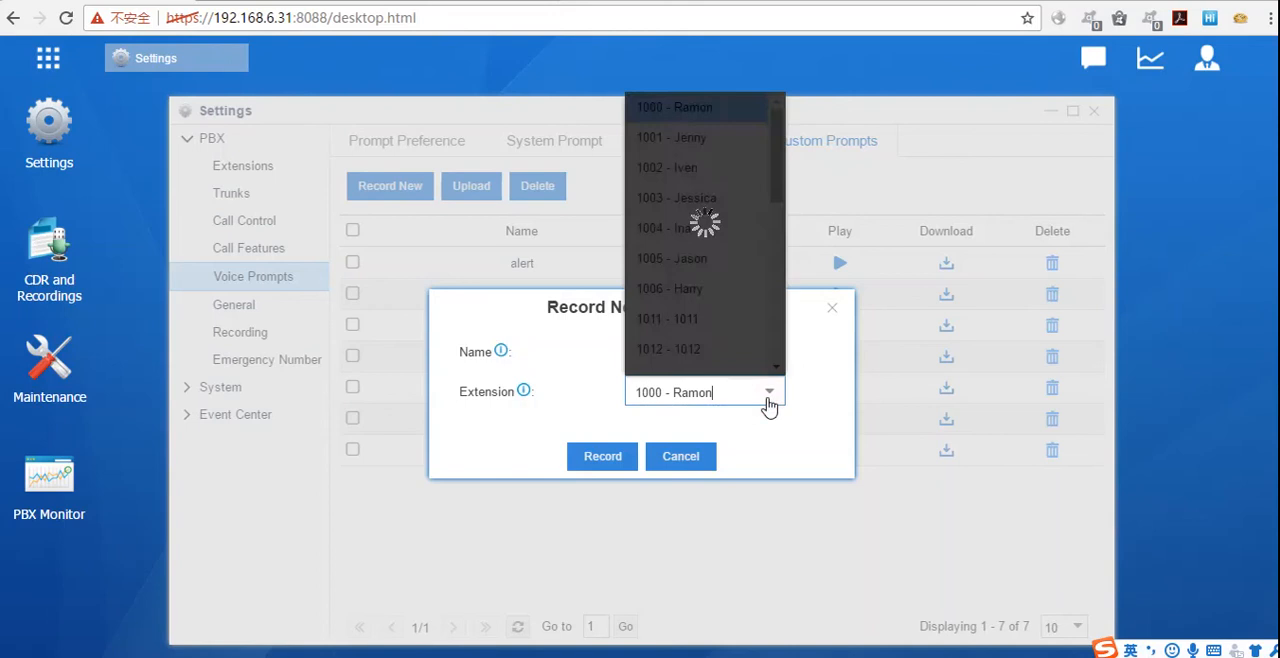
pyautogui.click(705, 110)
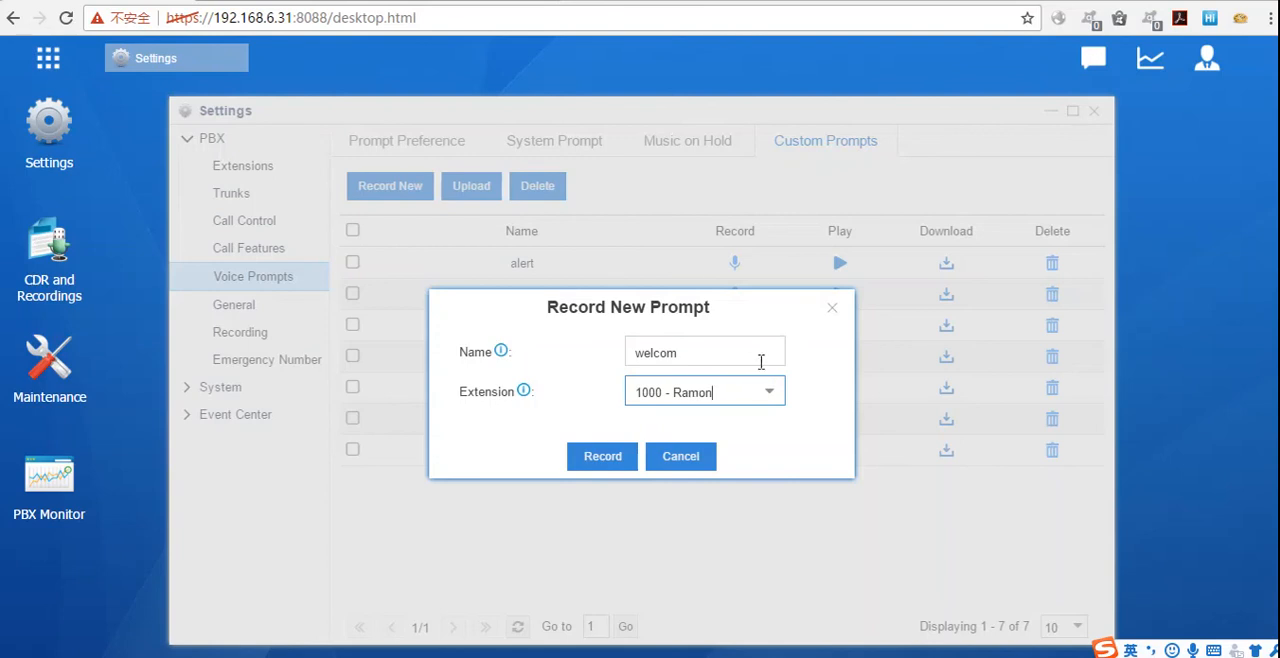
pyautogui.click(834, 313)
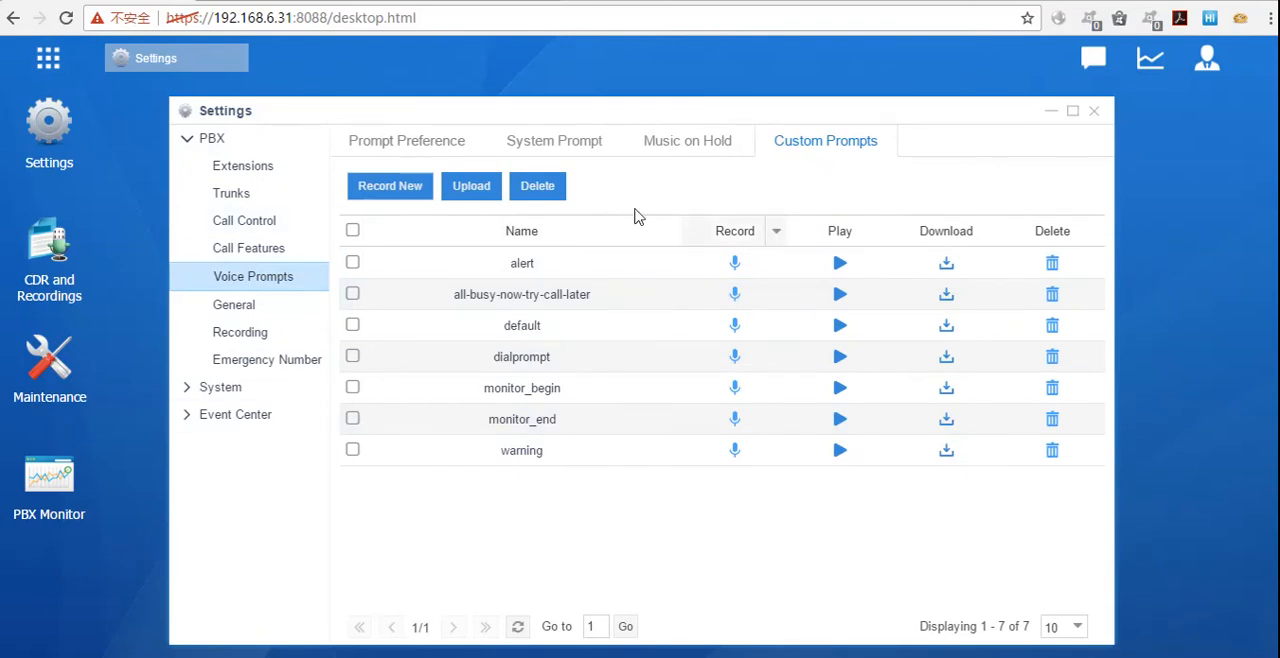
# Step: Start a new IVR in Call Features and set its prompt to alert
pyautogui.click(262, 248)
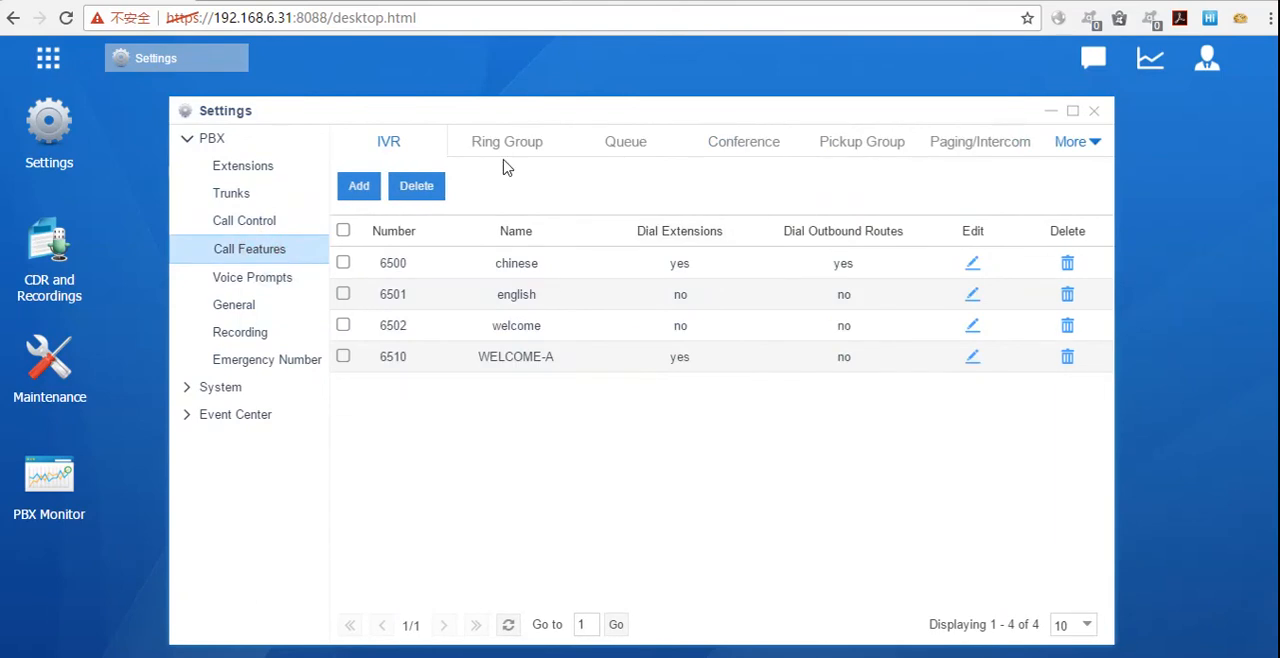
pyautogui.click(362, 186)
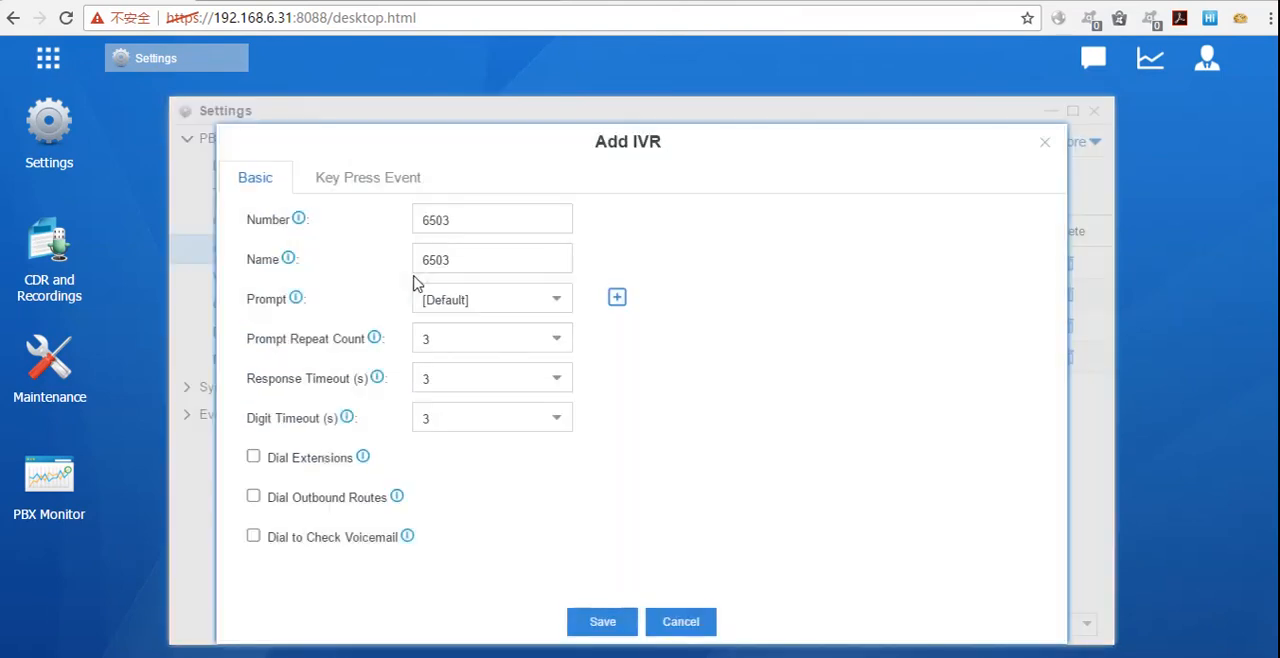
pyautogui.click(548, 300)
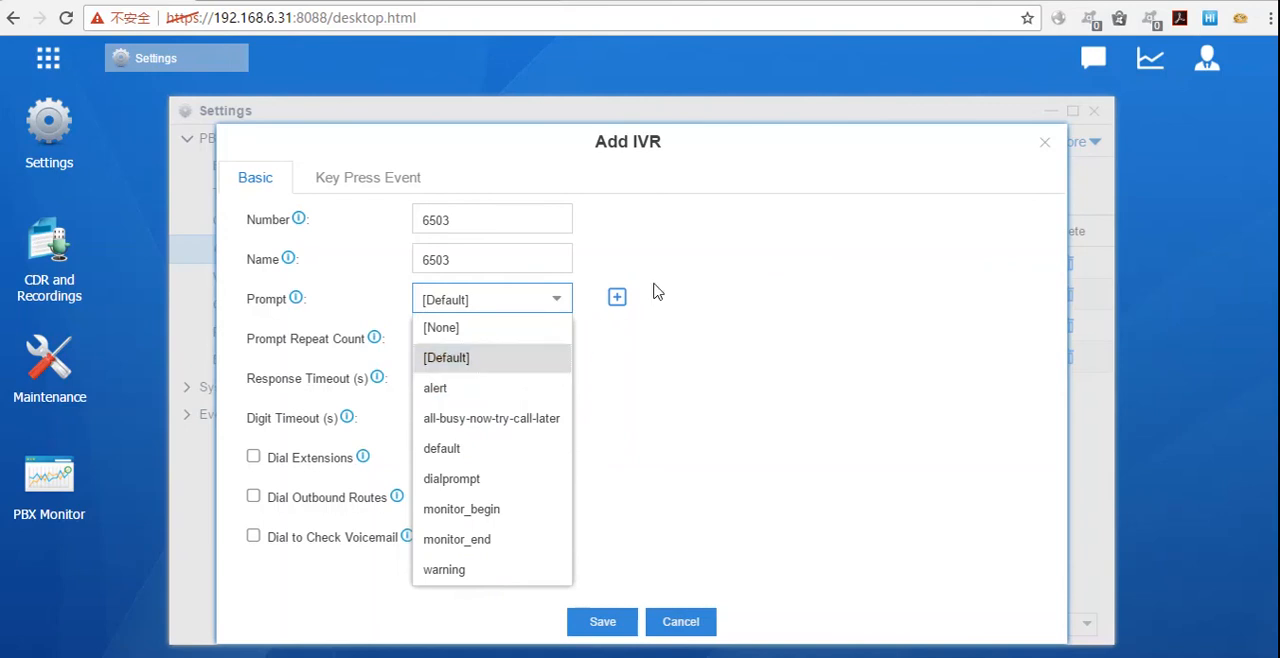
pyautogui.click(494, 384)
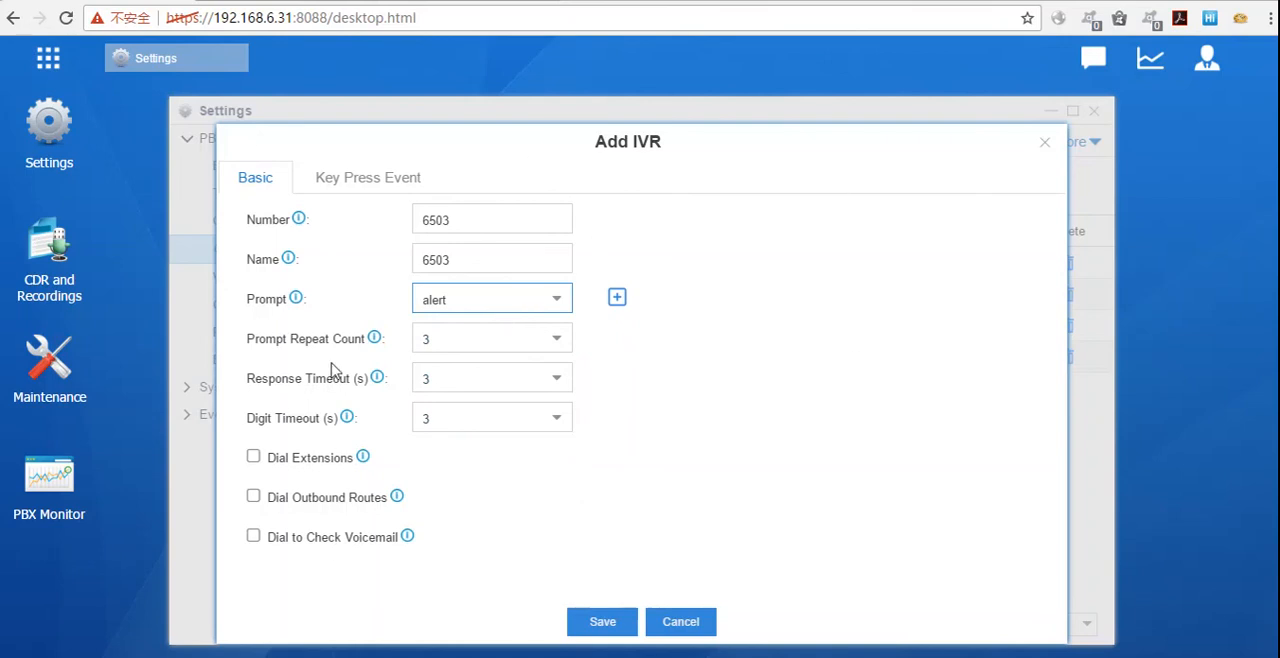
# Step: Try out Dial Extensions and Dial Outbound Routes with the support route selected, turning each option off again
pyautogui.click(253, 459)
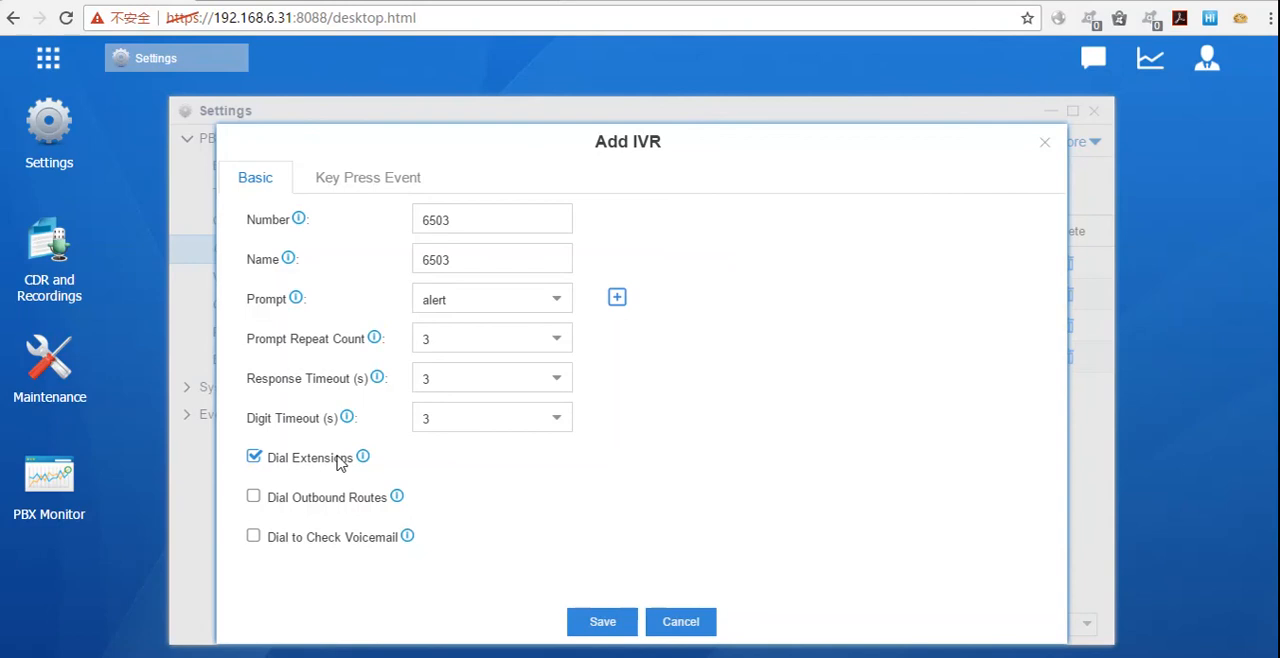
pyautogui.click(256, 464)
pyautogui.click(253, 497)
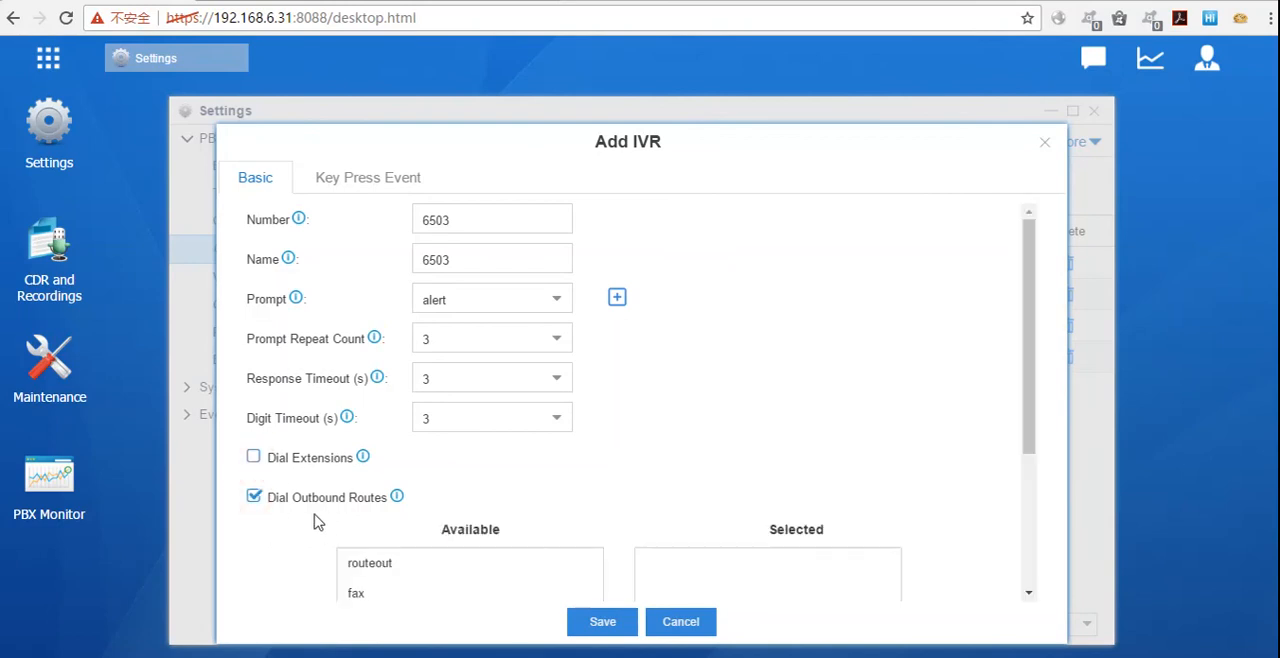
pyautogui.scroll(-2, 470, 512)
pyautogui.click(434, 440)
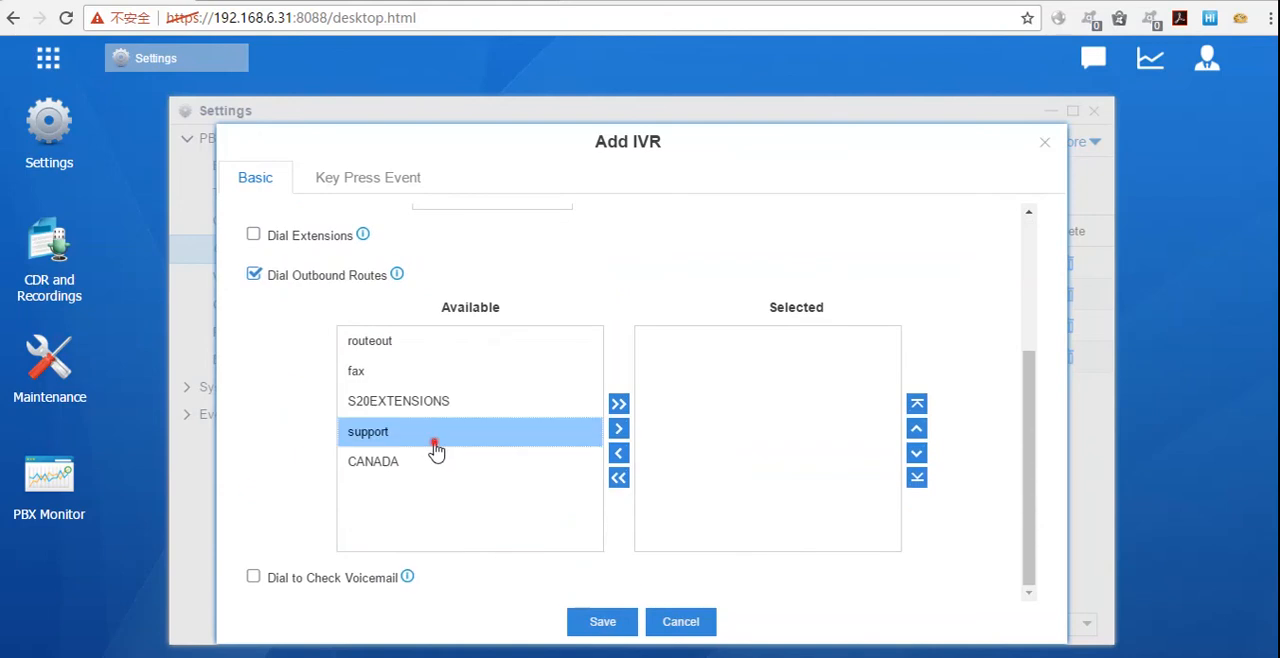
pyautogui.click(620, 430)
pyautogui.scroll(3, 479, 426)
pyautogui.scroll(-2, 477, 430)
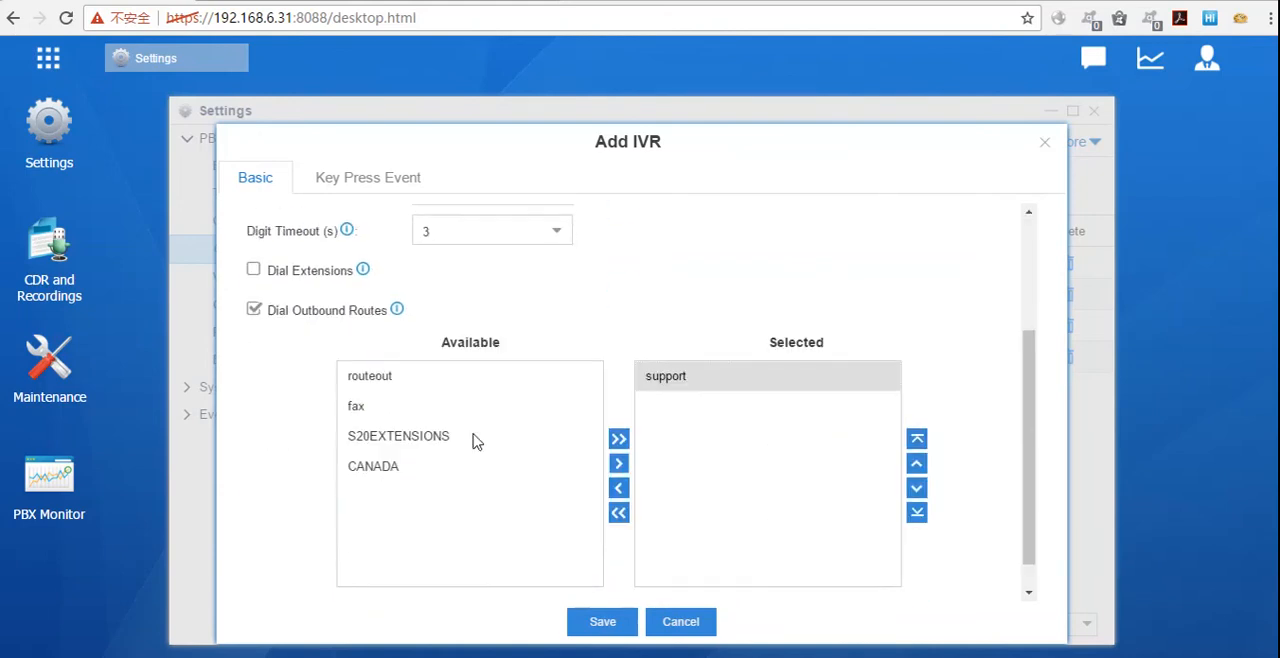
pyautogui.scroll(1, 479, 455)
pyautogui.scroll(3, 478, 456)
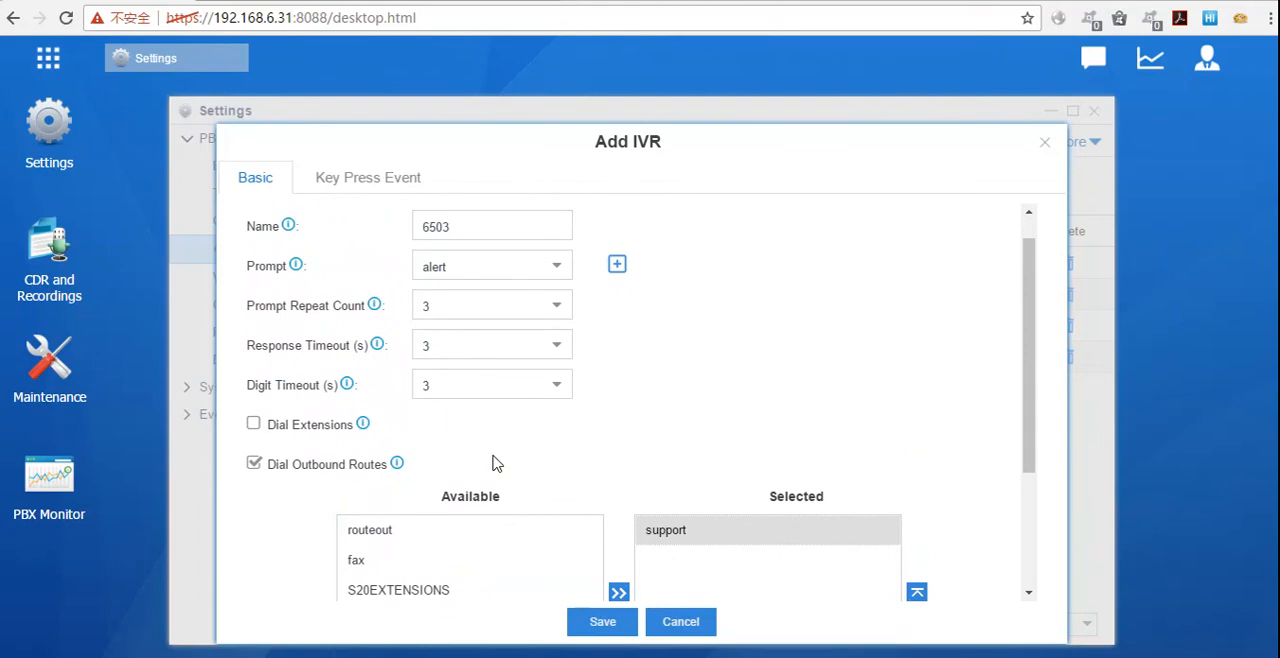
pyautogui.scroll(-3, 560, 505)
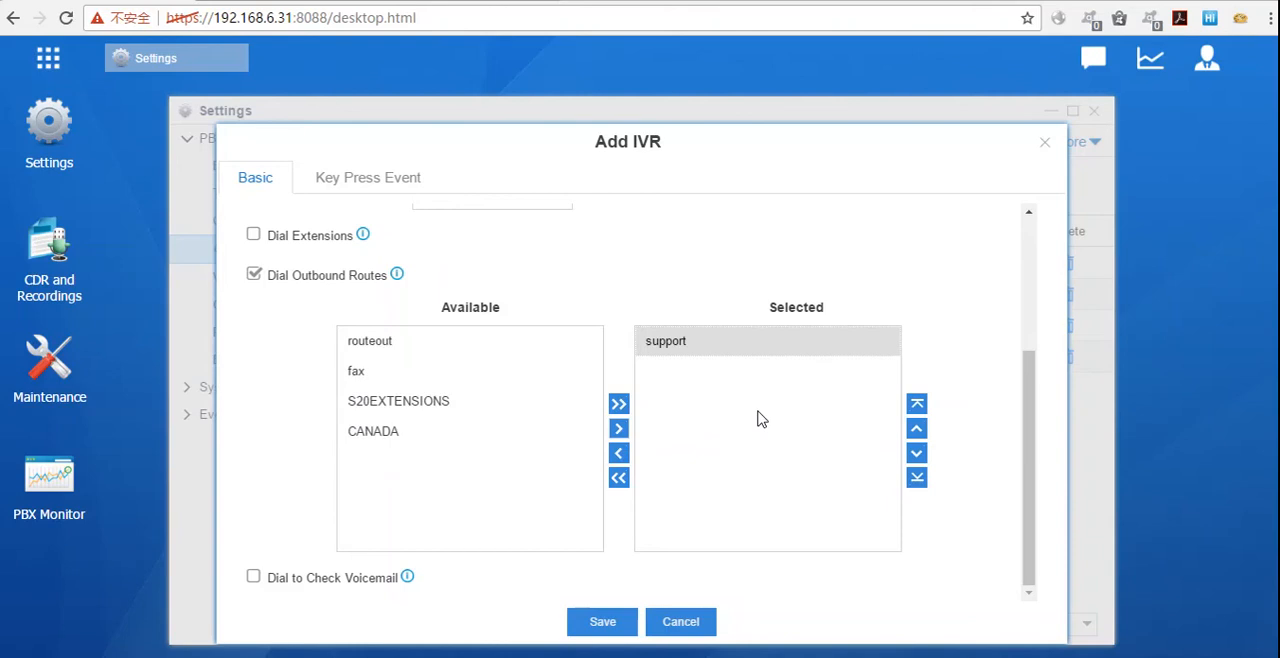
pyautogui.click(254, 275)
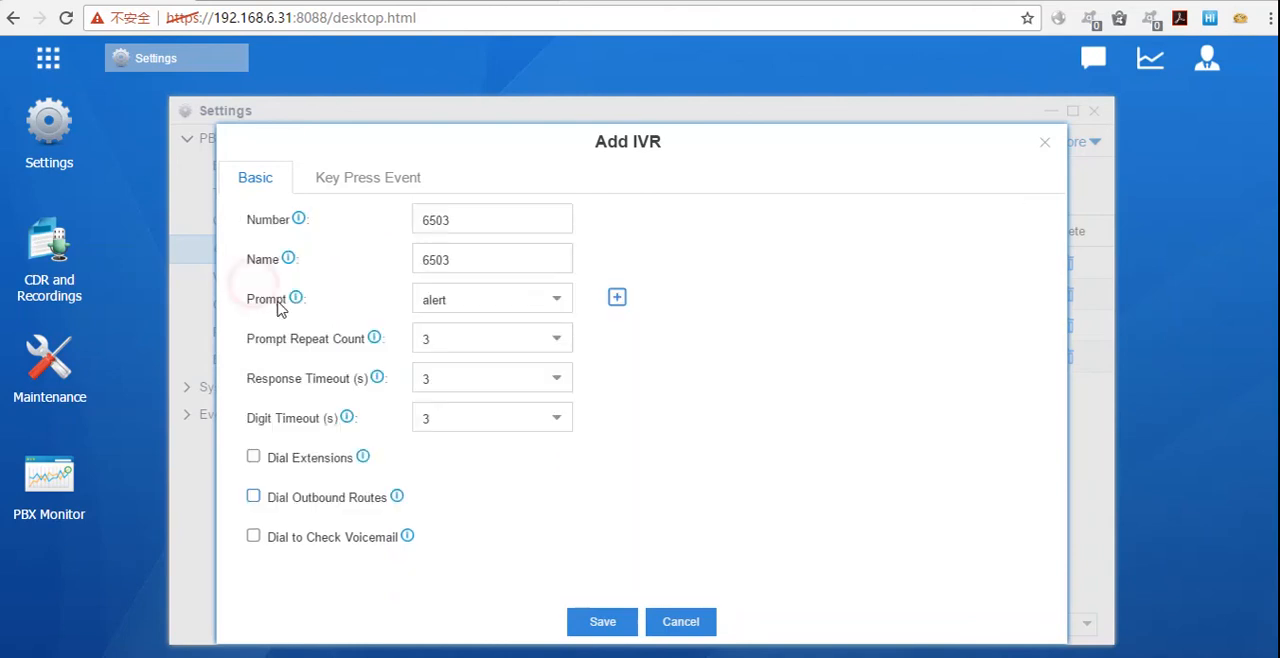
# Step: Turn on Dial to Check Voicemail for the new IVR and turn it off again
pyautogui.click(254, 536)
pyautogui.click(900, 305)
pyautogui.click(254, 538)
# Step: In the IVR's key press events, set Press 0 to Extension and look through the selectable extensions
pyautogui.click(346, 180)
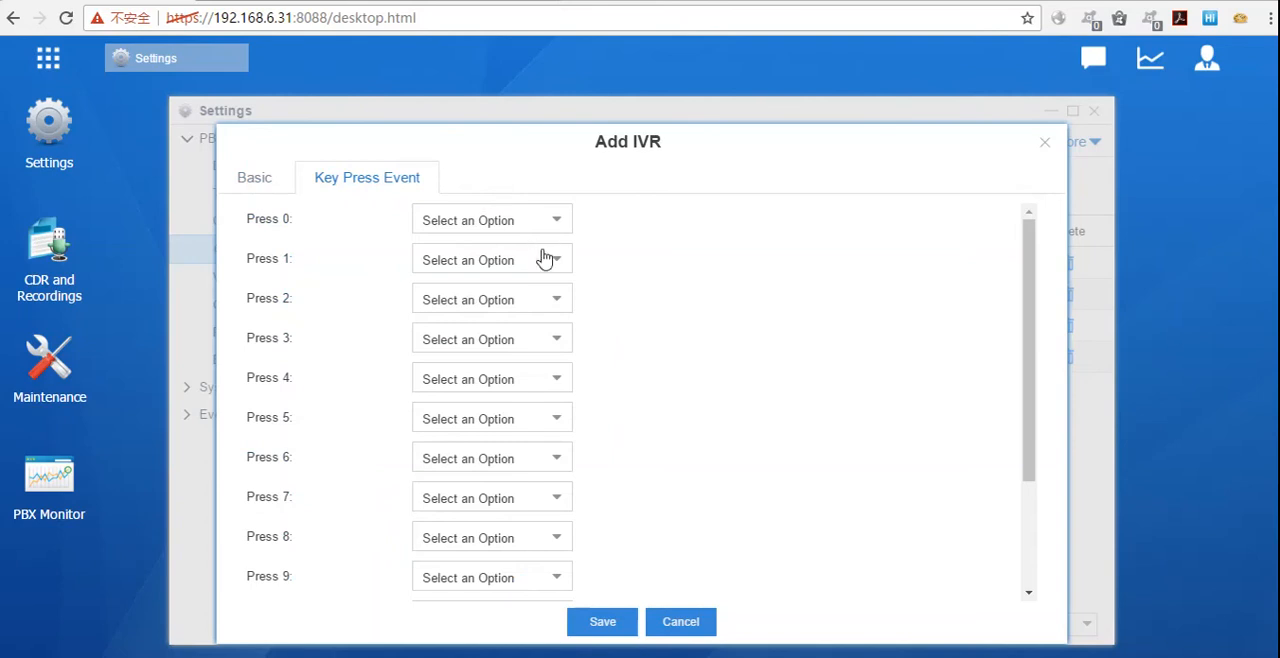
pyautogui.click(543, 219)
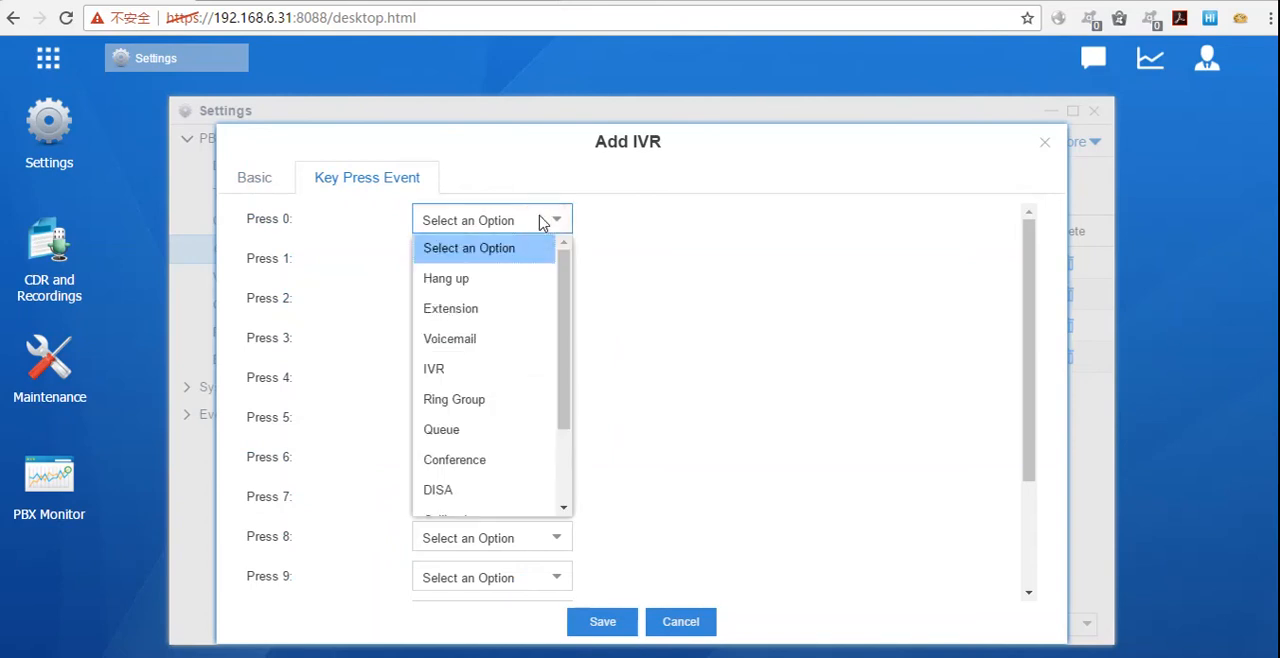
pyautogui.click(519, 306)
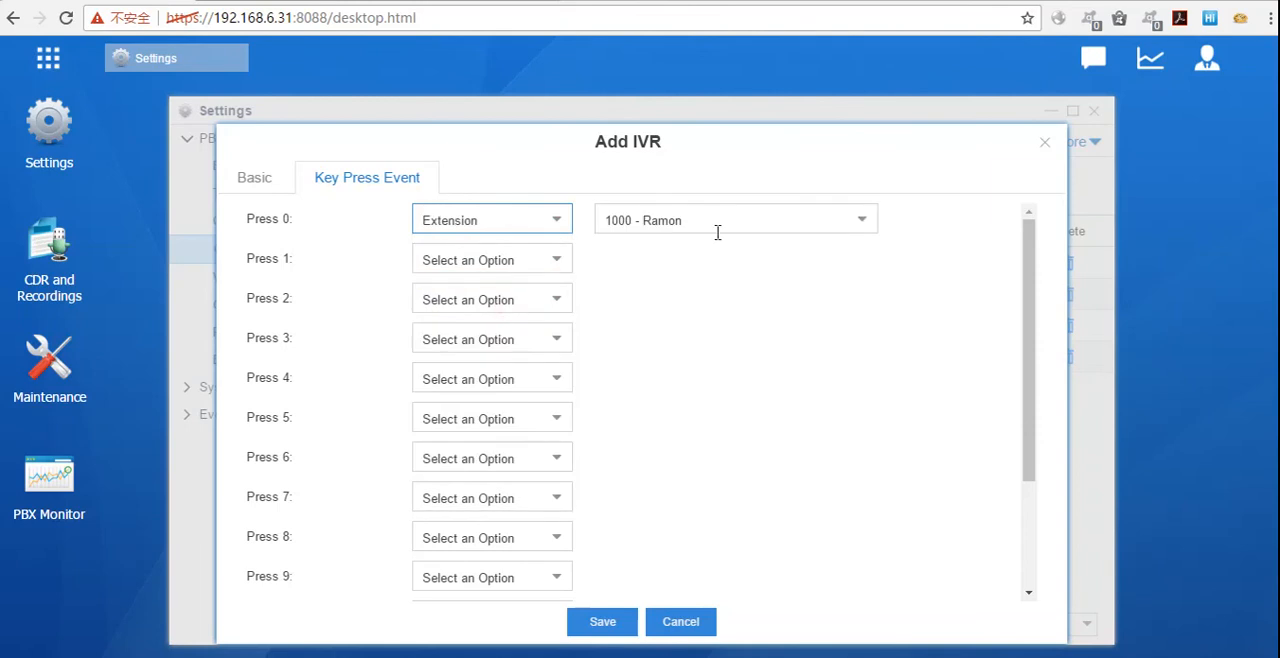
pyautogui.click(857, 219)
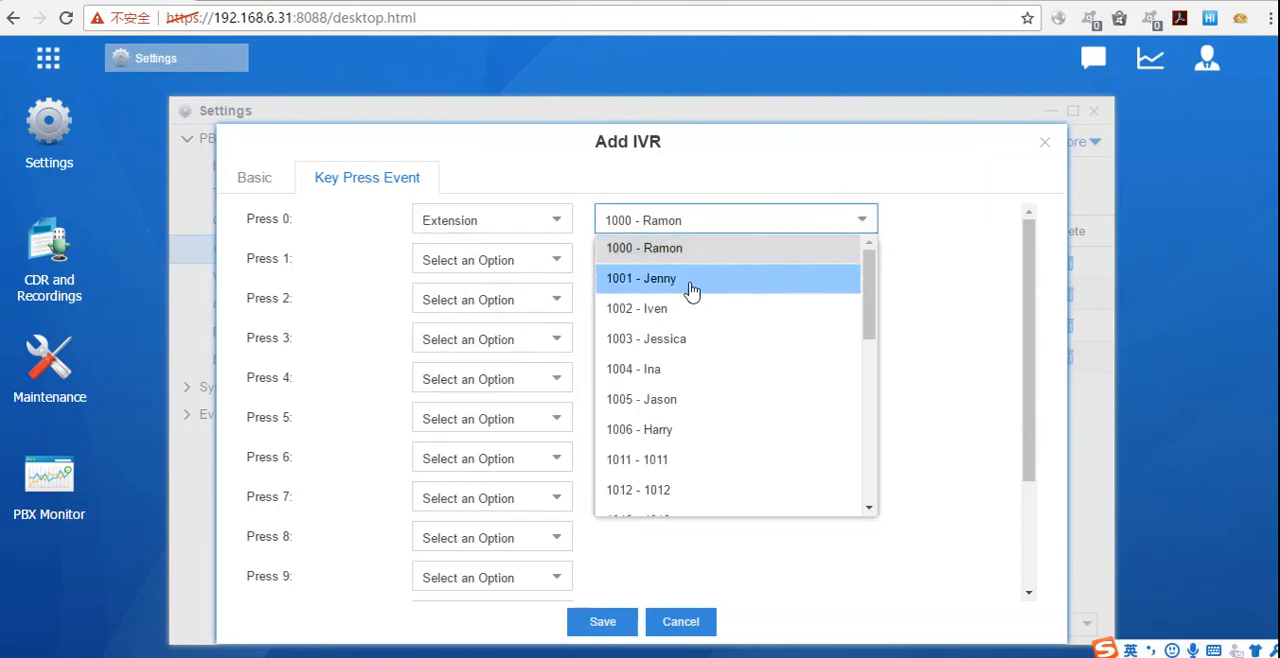
# Step: Change the Press 0 event to IVR with welcome as its destination
pyautogui.click(551, 218)
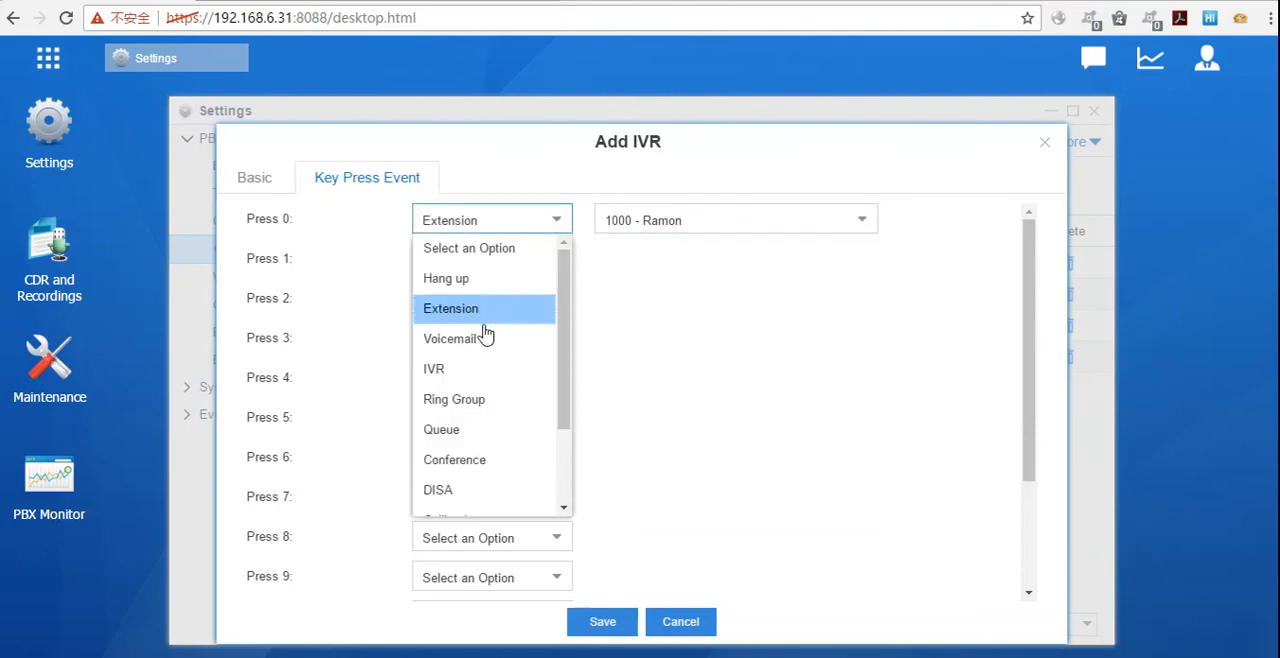
pyautogui.scroll(-3, 475, 370)
pyautogui.click(463, 274)
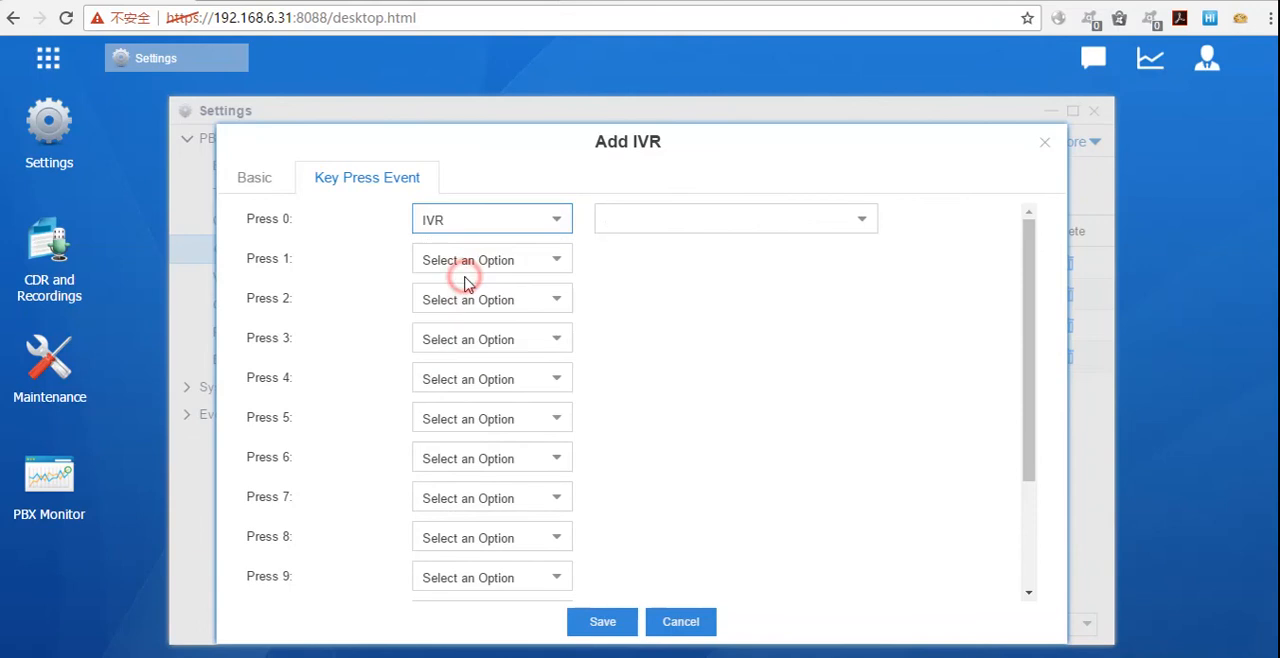
pyautogui.click(853, 228)
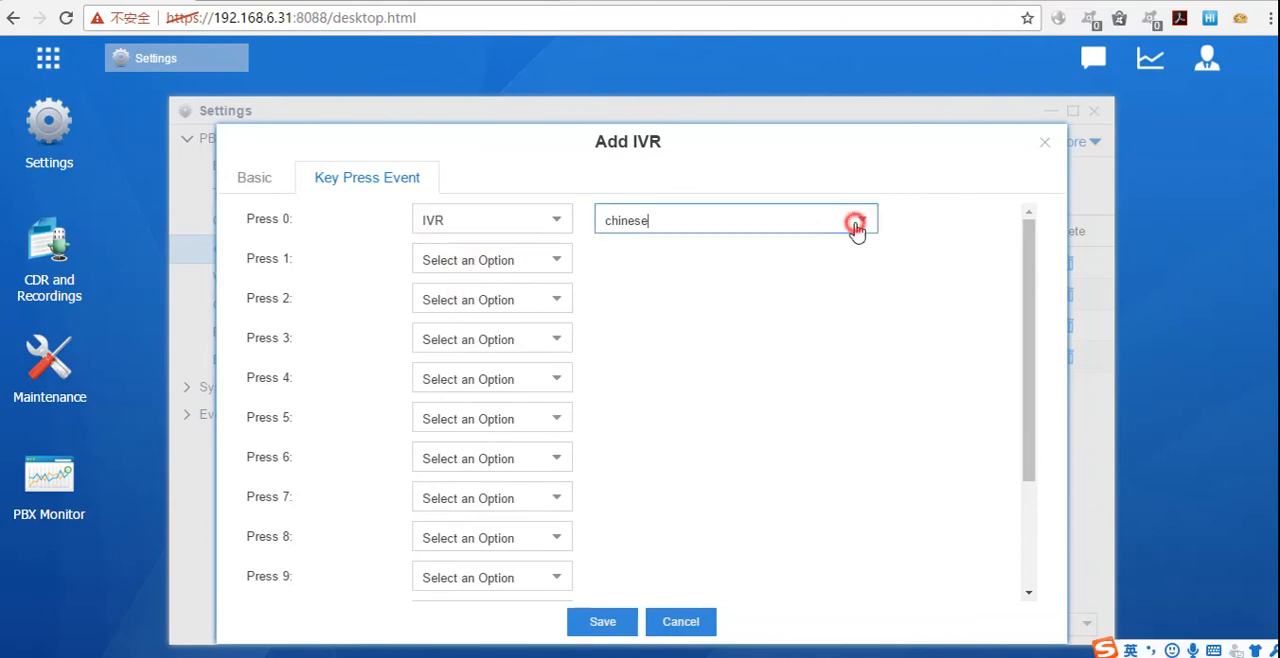
pyautogui.click(800, 305)
# Step: Set the IVR's Press 1 event to Ring Group with sales as its destination
pyautogui.click(557, 261)
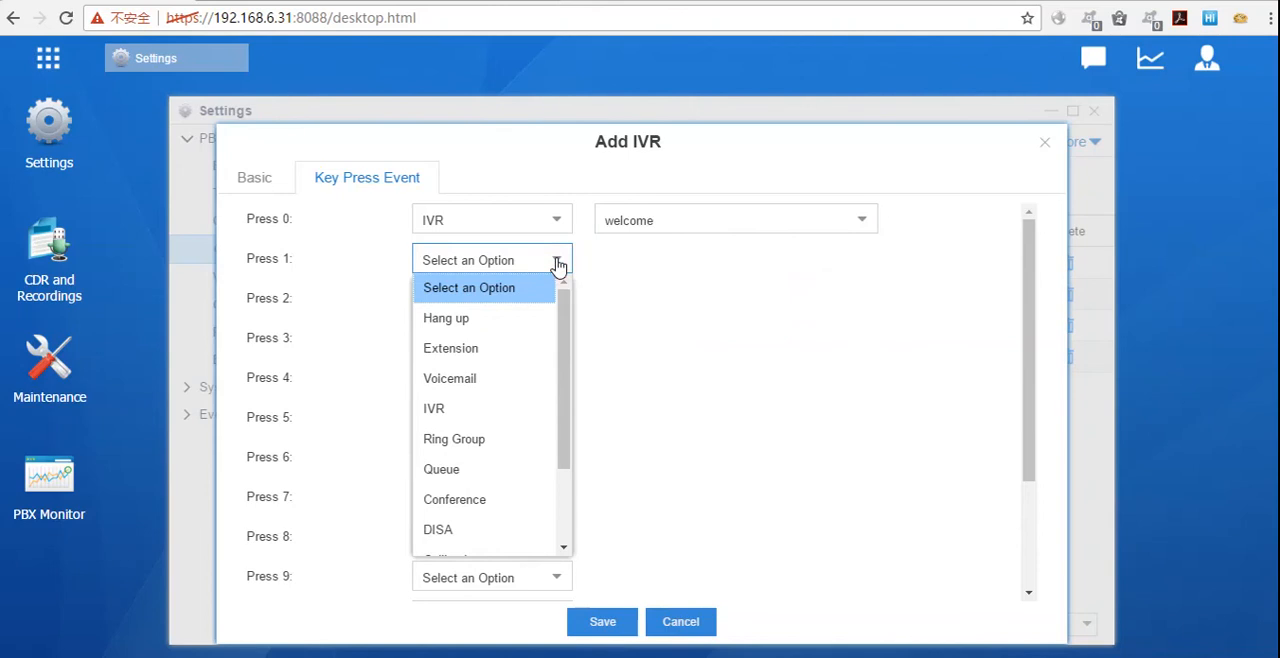
pyautogui.scroll(-3, 494, 371)
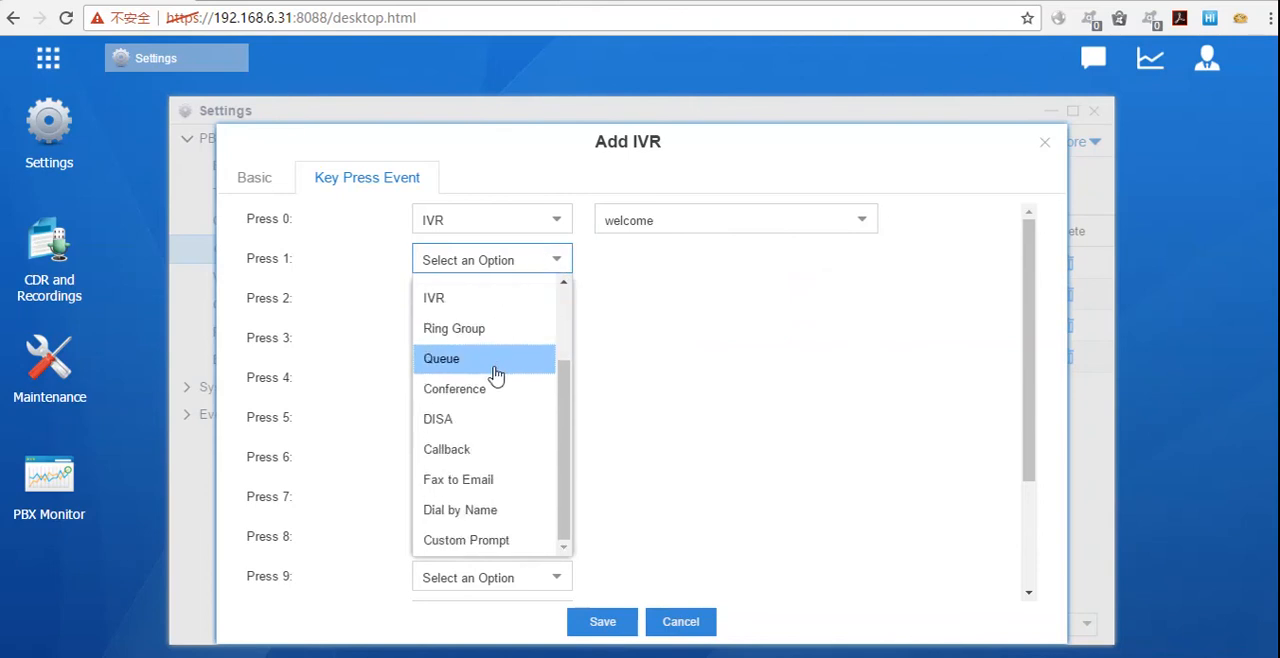
pyautogui.click(497, 333)
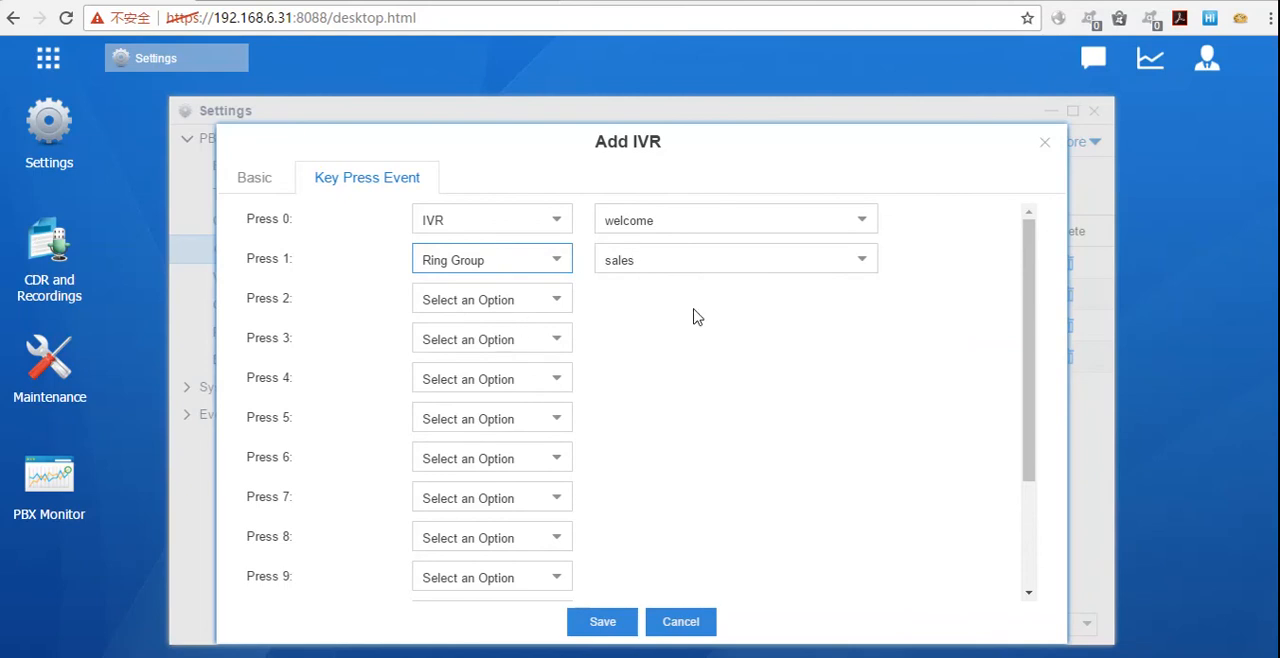
# Step: Look through the event types available for Press 2 without choosing one
pyautogui.click(545, 300)
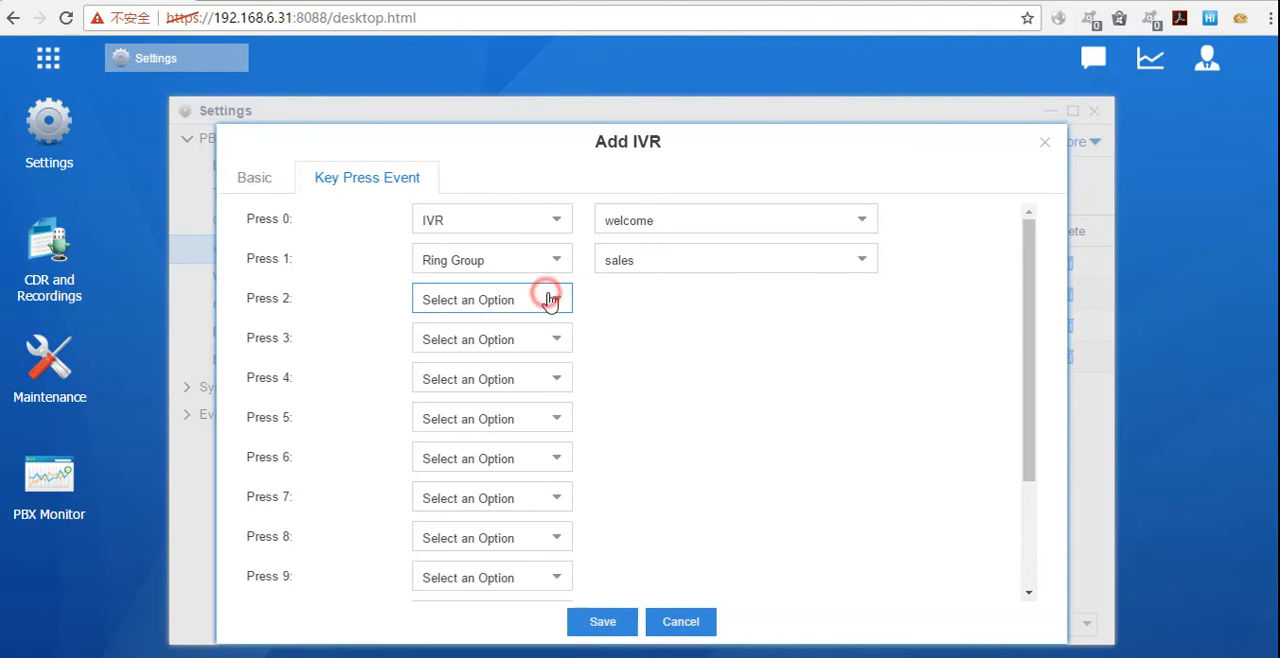
pyautogui.scroll(-3, 486, 440)
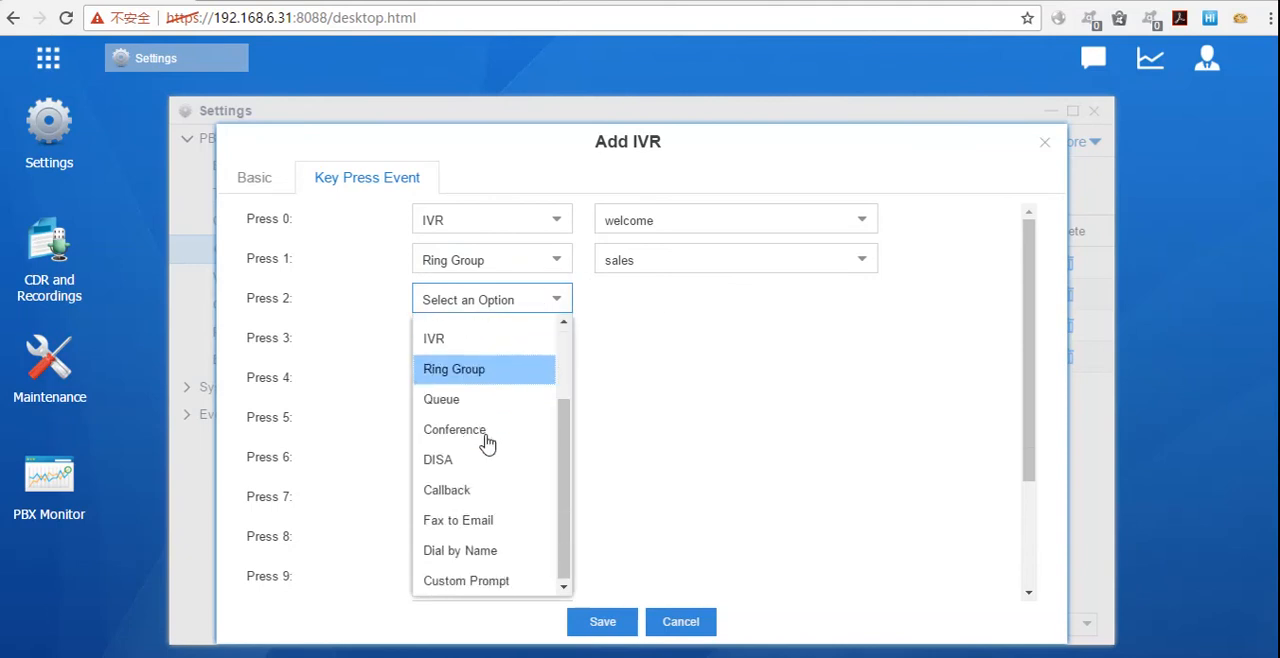
pyautogui.scroll(3, 486, 458)
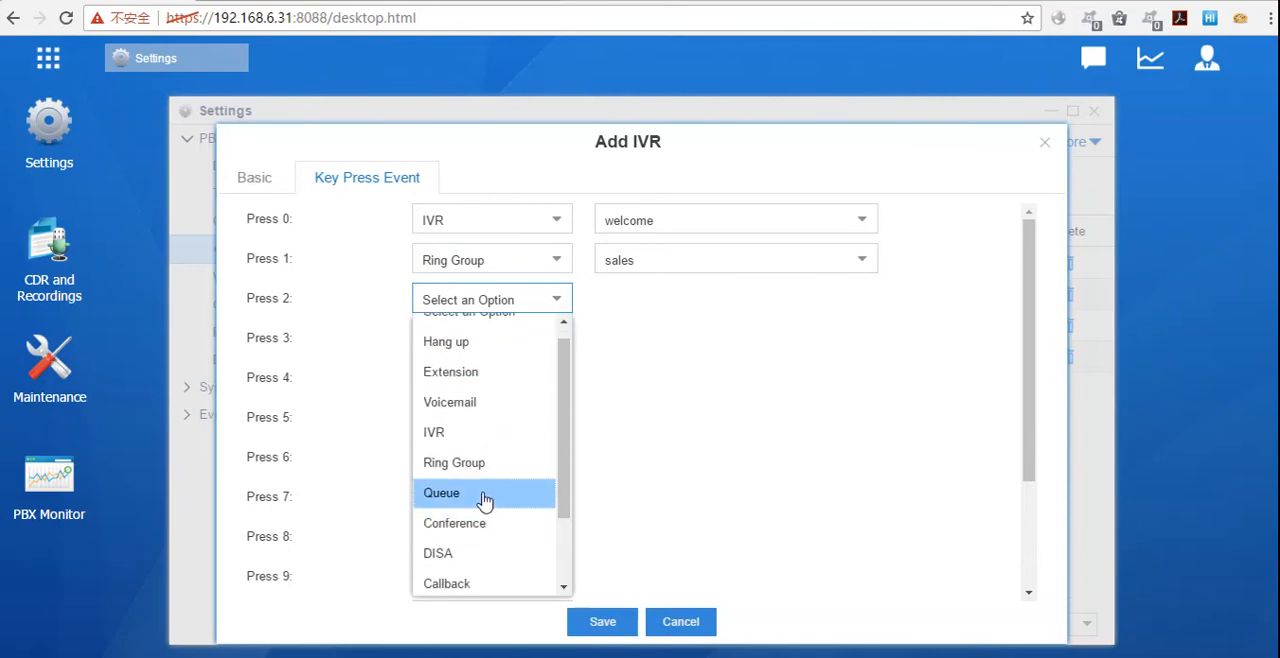
pyautogui.scroll(-3, 483, 500)
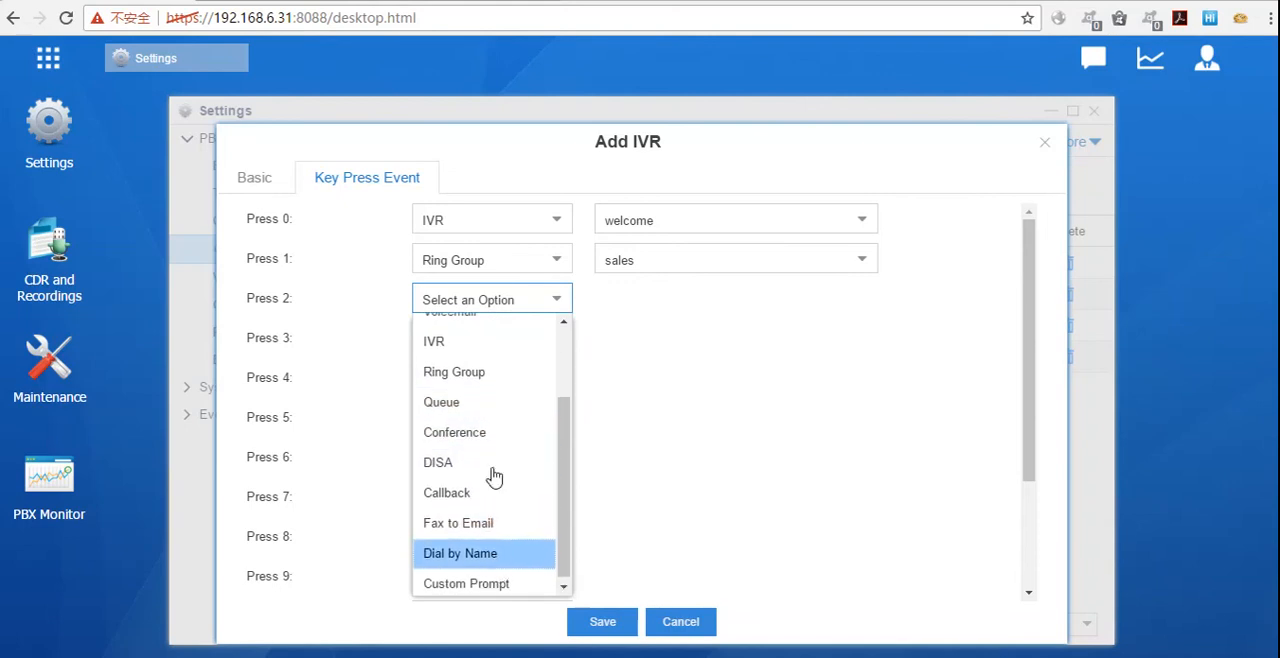
pyautogui.scroll(3, 494, 477)
pyautogui.click(723, 368)
pyautogui.scroll(-3, 726, 370)
pyautogui.scroll(3, 455, 288)
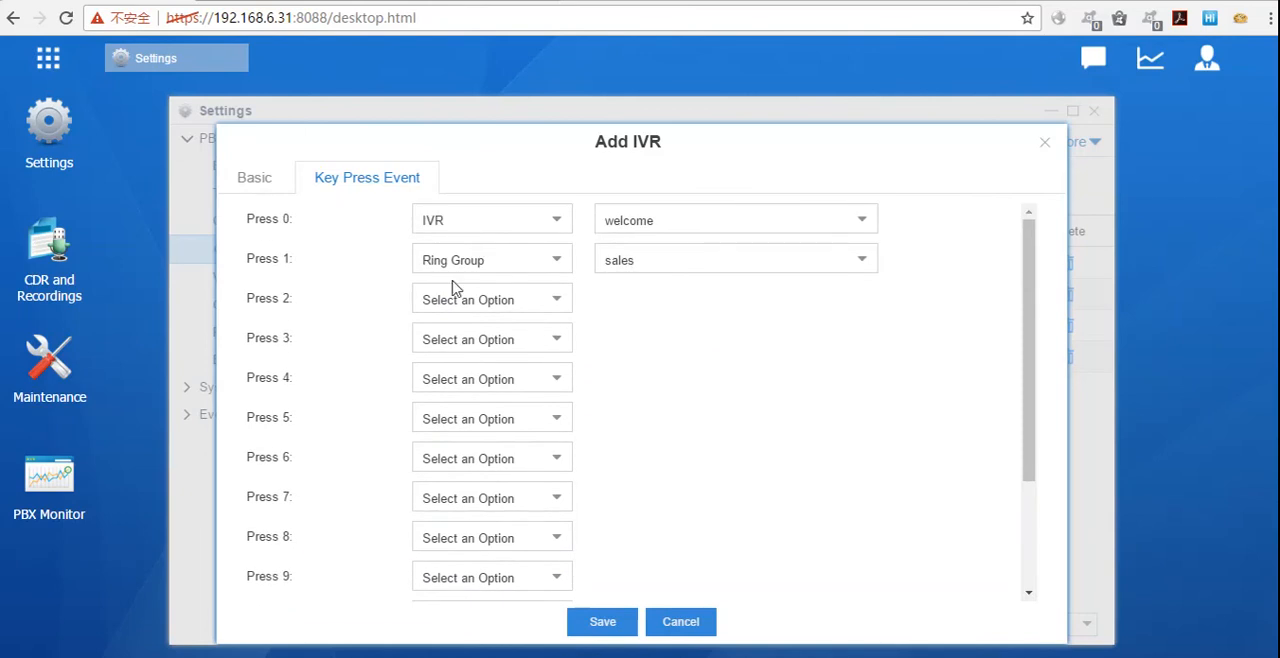
# Step: Set the IVR's Timeout event to IVR with welcome as its destination
pyautogui.scroll(-3, 622, 218)
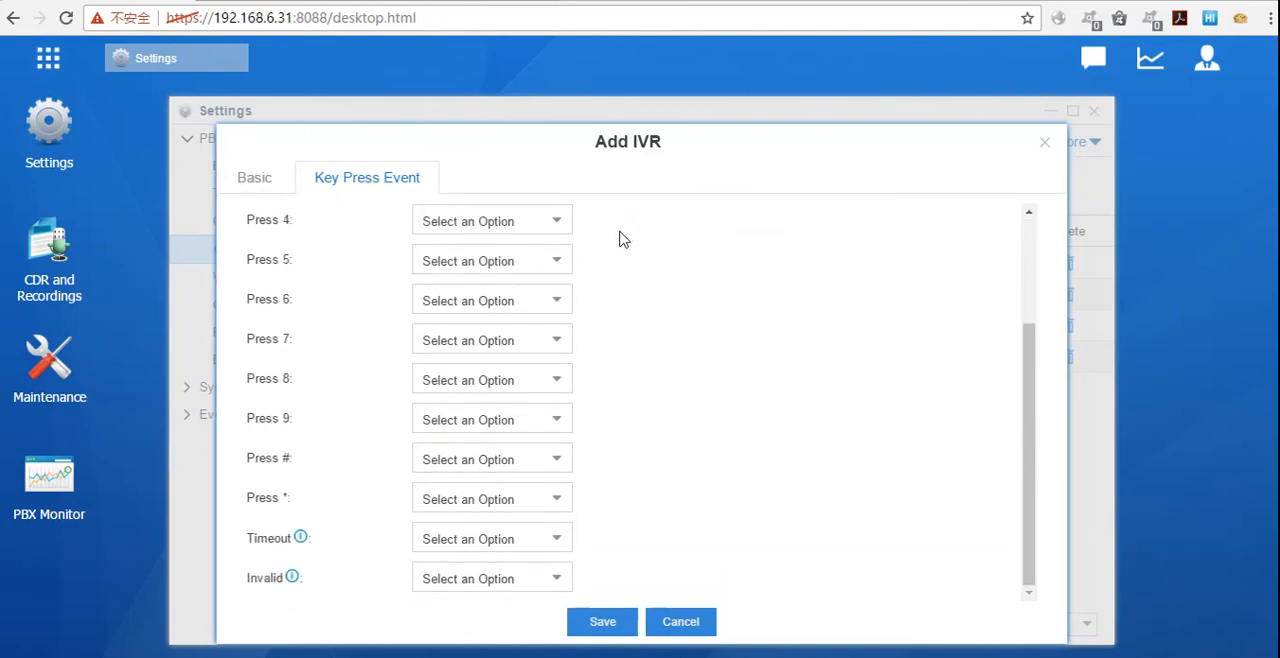
pyautogui.click(561, 544)
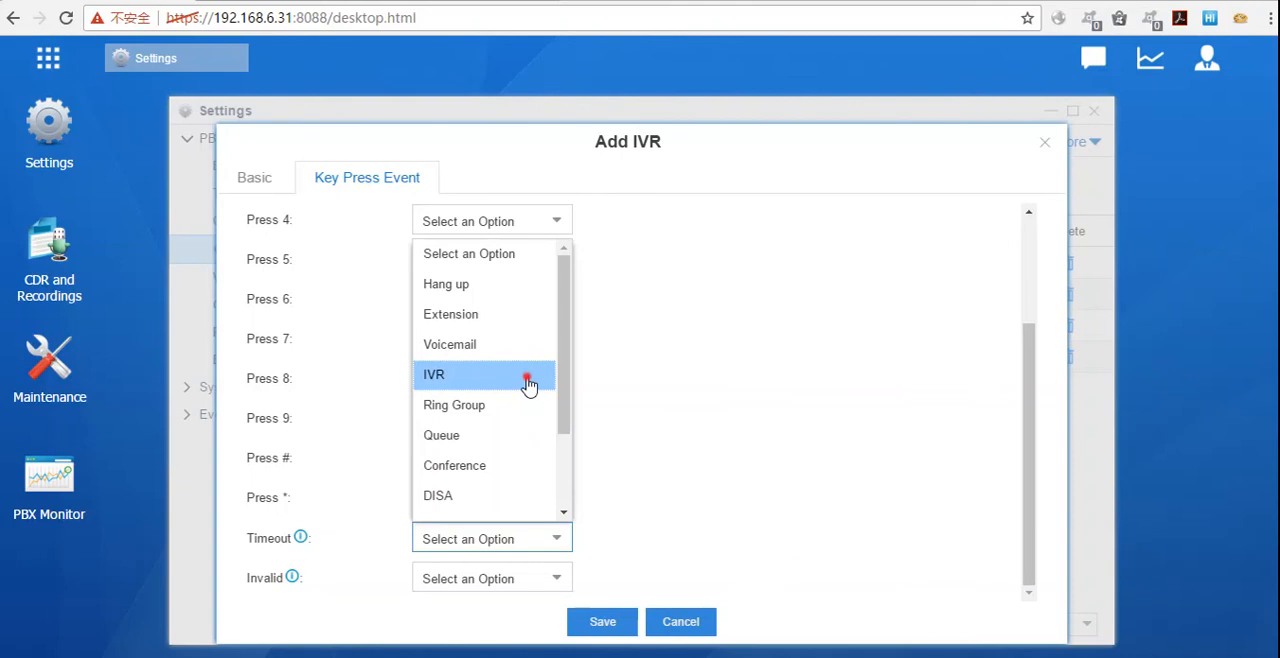
pyautogui.click(528, 384)
pyautogui.scroll(3, 762, 482)
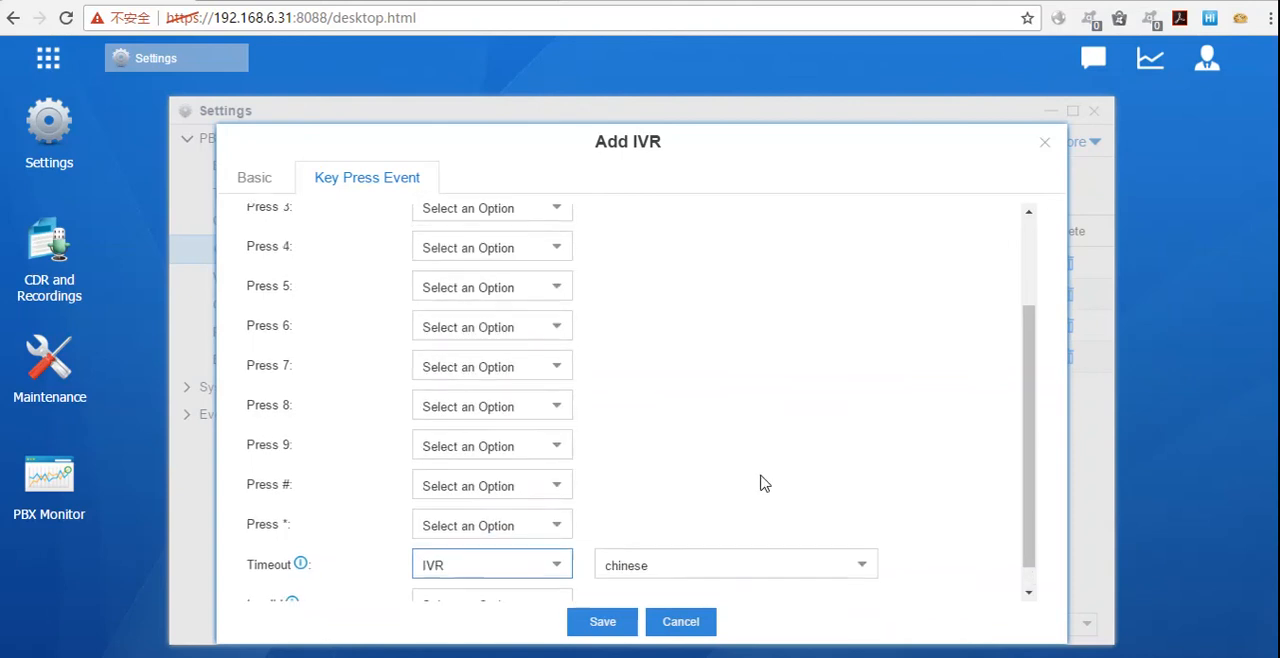
pyautogui.scroll(-3, 762, 482)
pyautogui.click(858, 537)
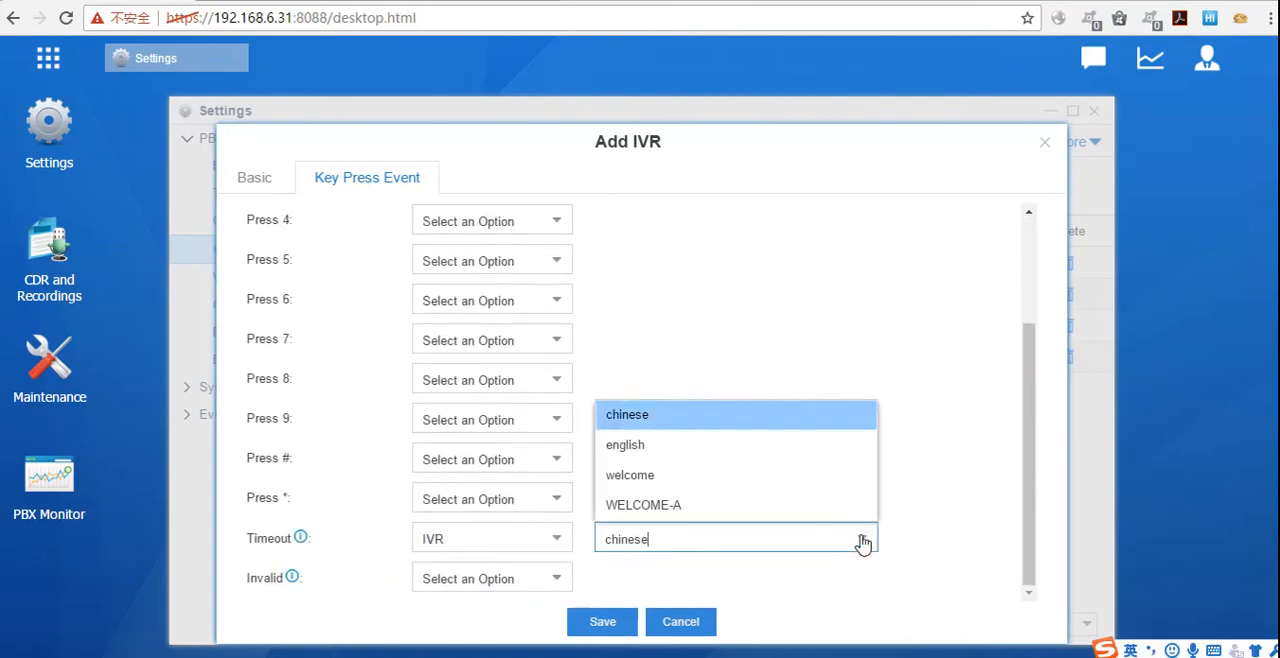
pyautogui.click(802, 476)
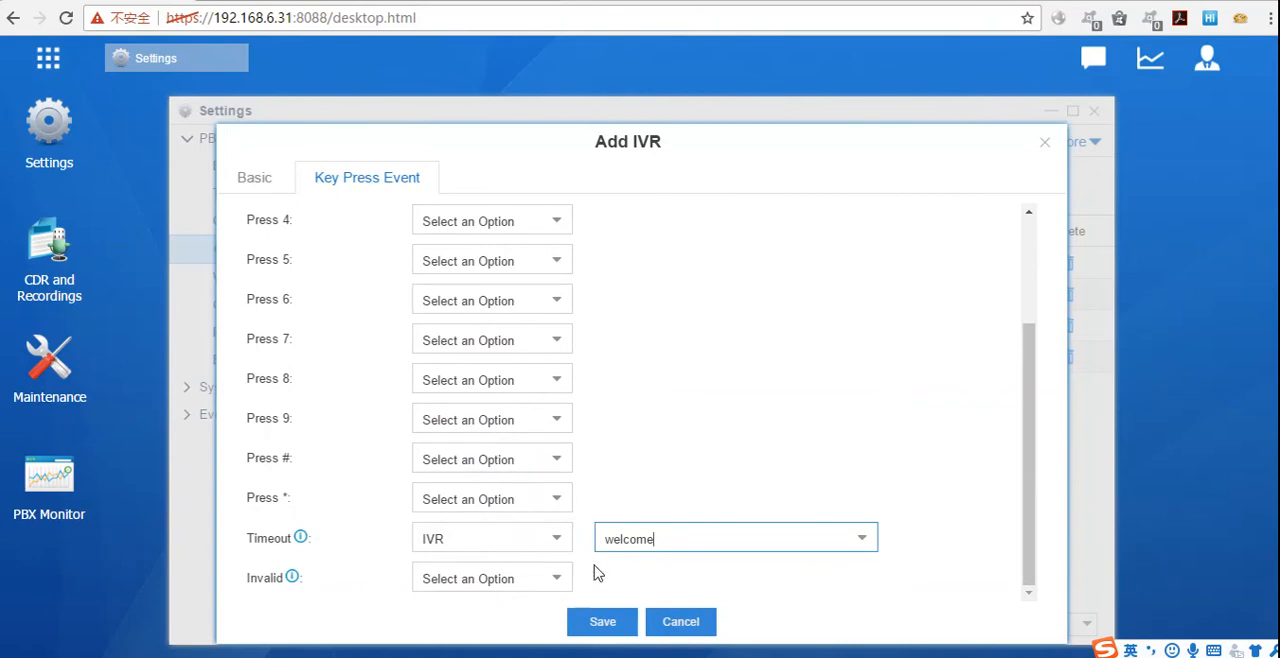
pyautogui.click(858, 537)
pyautogui.click(555, 538)
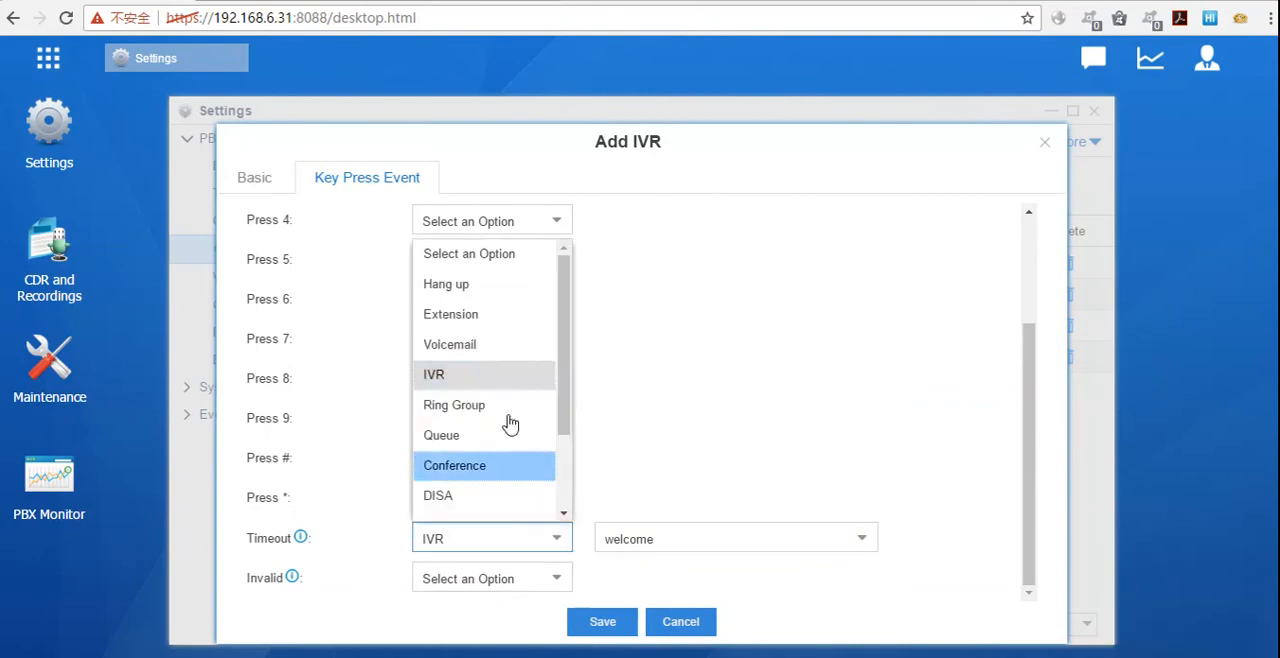
pyautogui.click(707, 426)
# Step: Look through the event types available for the Invalid and Press 6 events without changing either
pyautogui.click(555, 579)
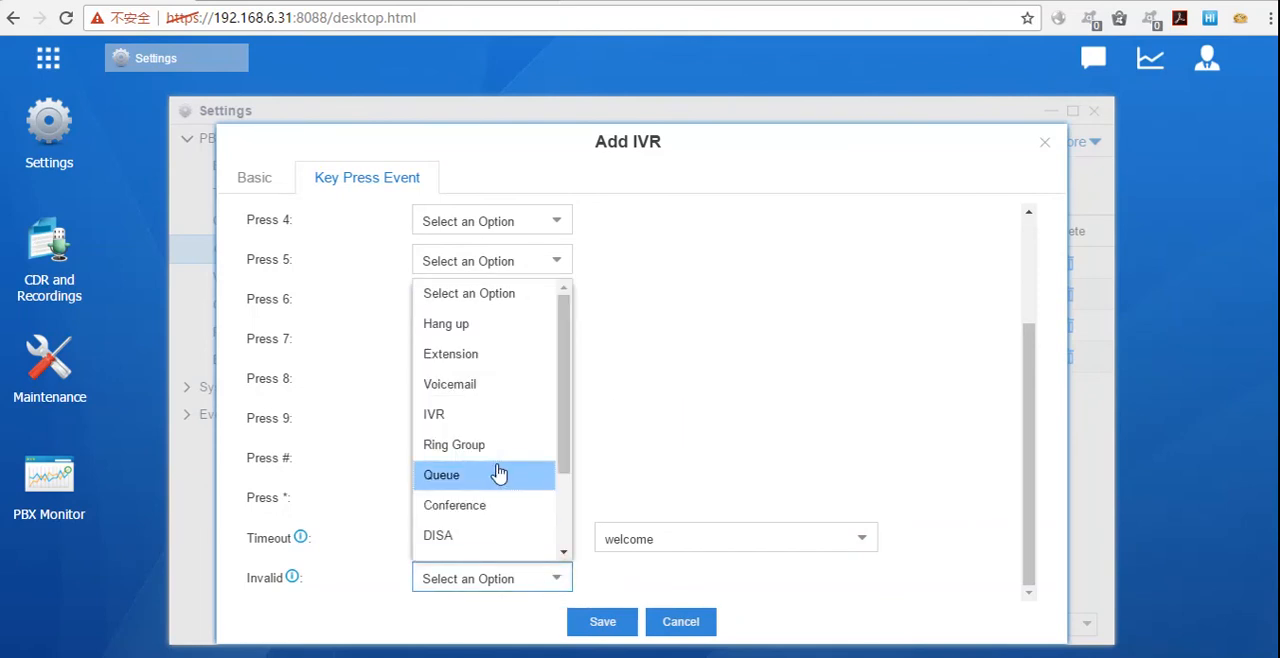
pyautogui.click(663, 294)
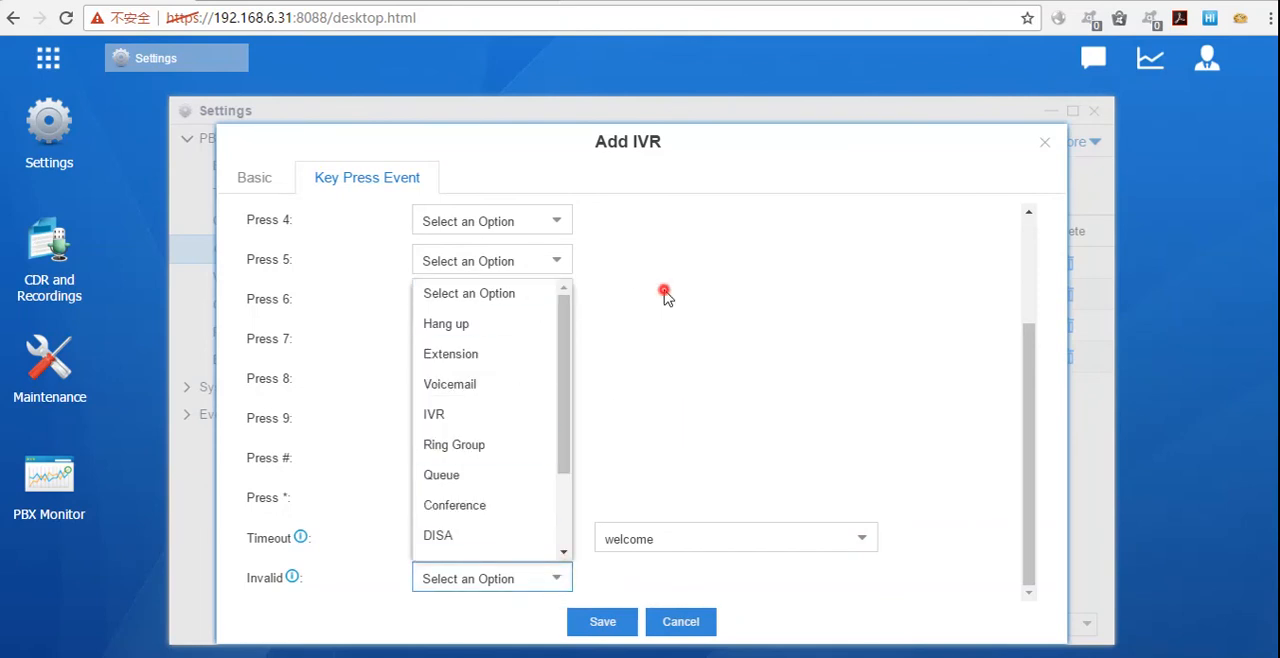
pyautogui.click(556, 580)
pyautogui.click(520, 414)
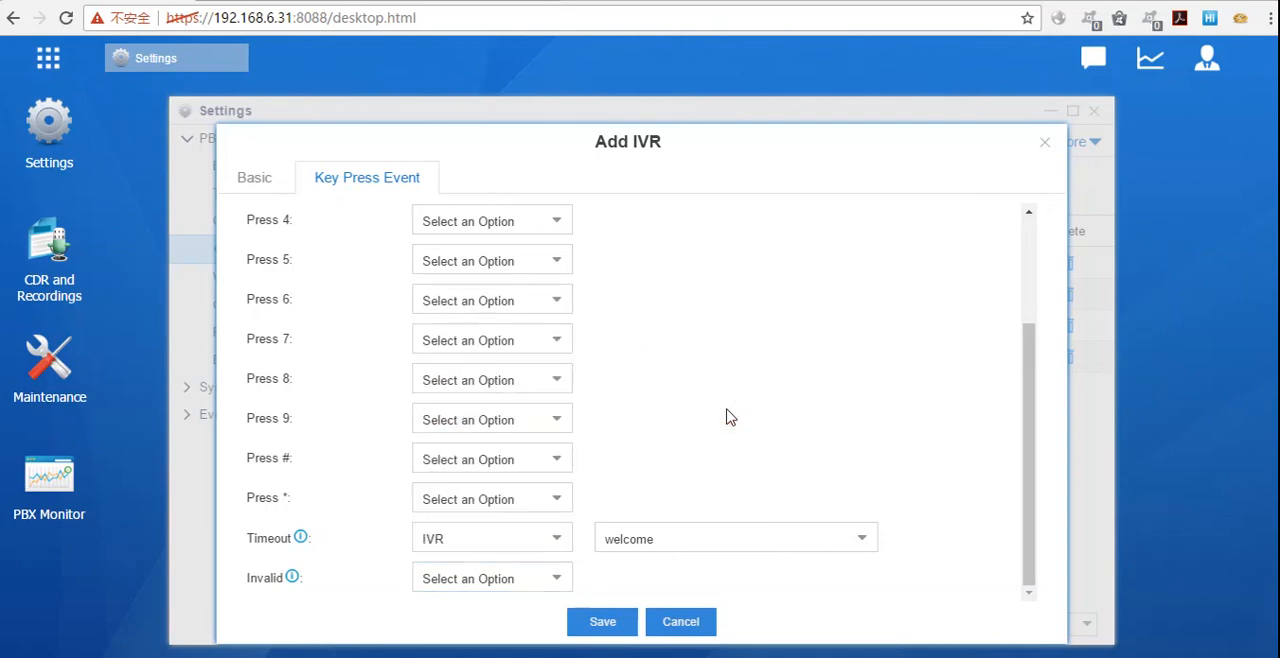
pyautogui.scroll(3, 694, 445)
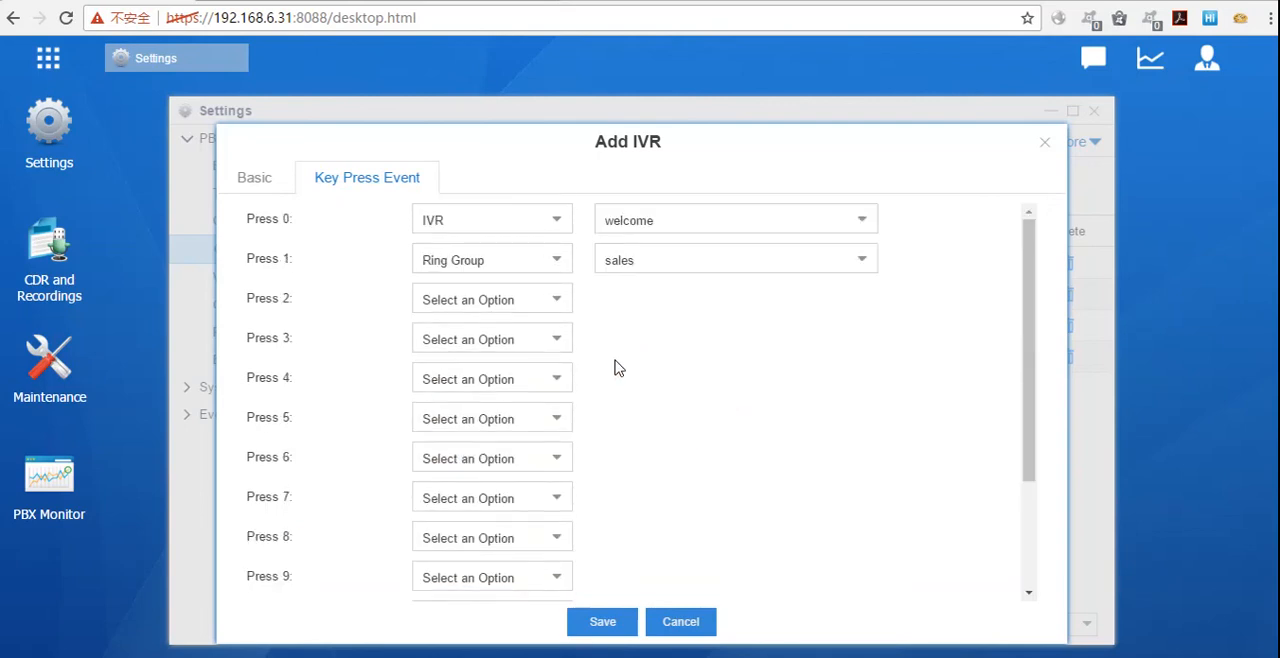
pyautogui.scroll(-3, 550, 356)
pyautogui.click(551, 300)
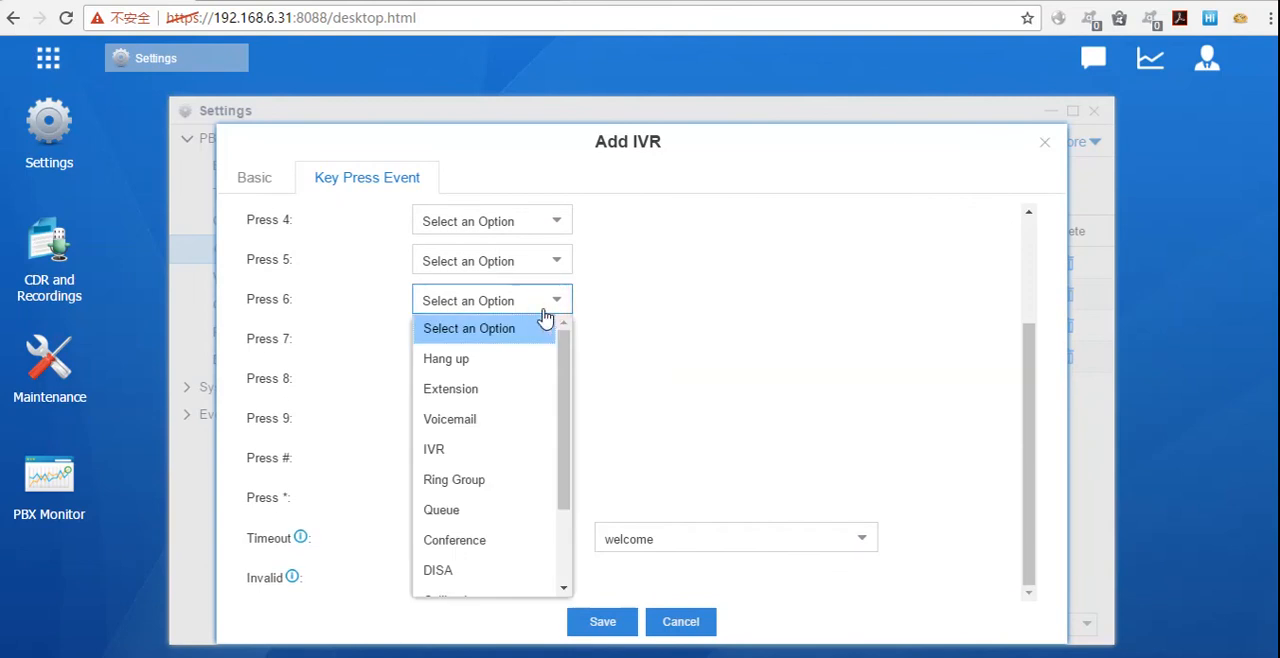
pyautogui.scroll(-3, 515, 360)
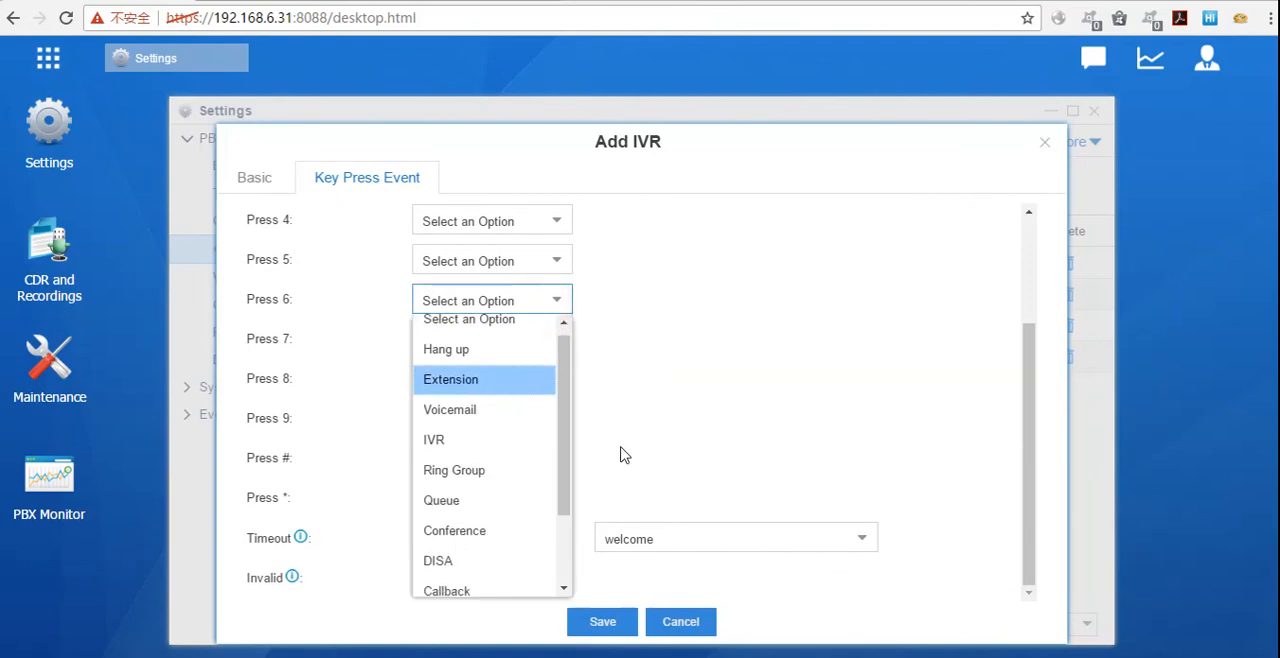
pyautogui.click(645, 462)
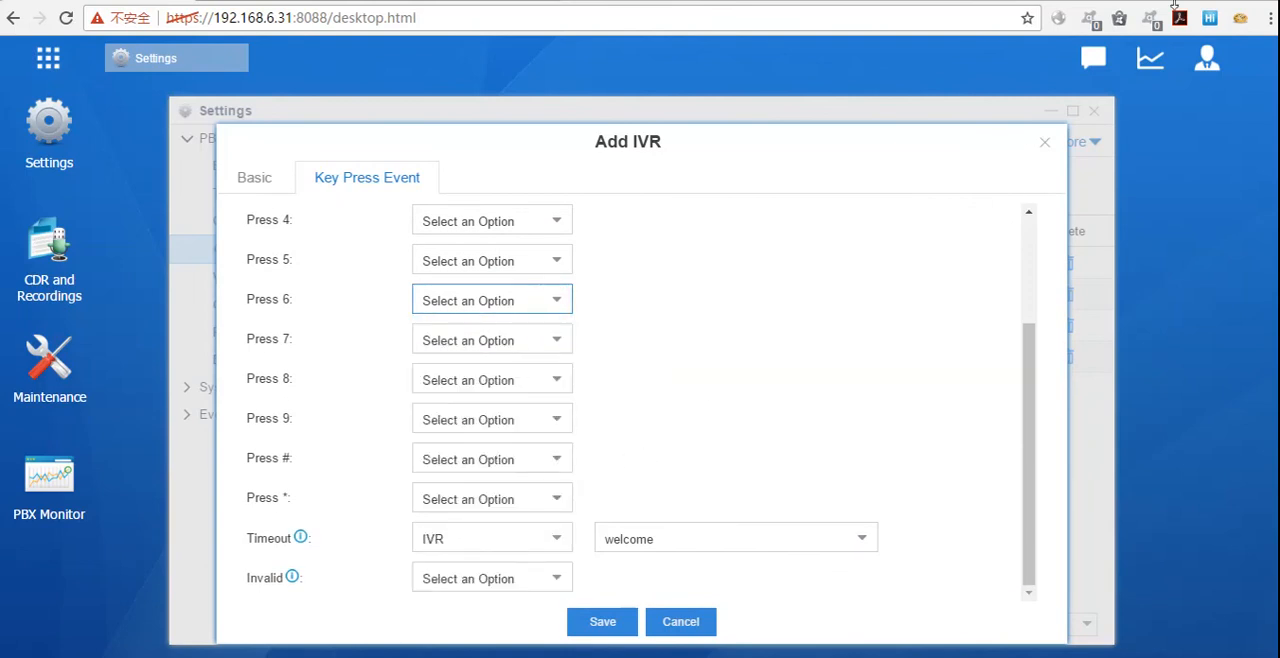
# Step: Set the IVR's Invalid event to Custom Prompt with alert as the prompt
pyautogui.click(555, 571)
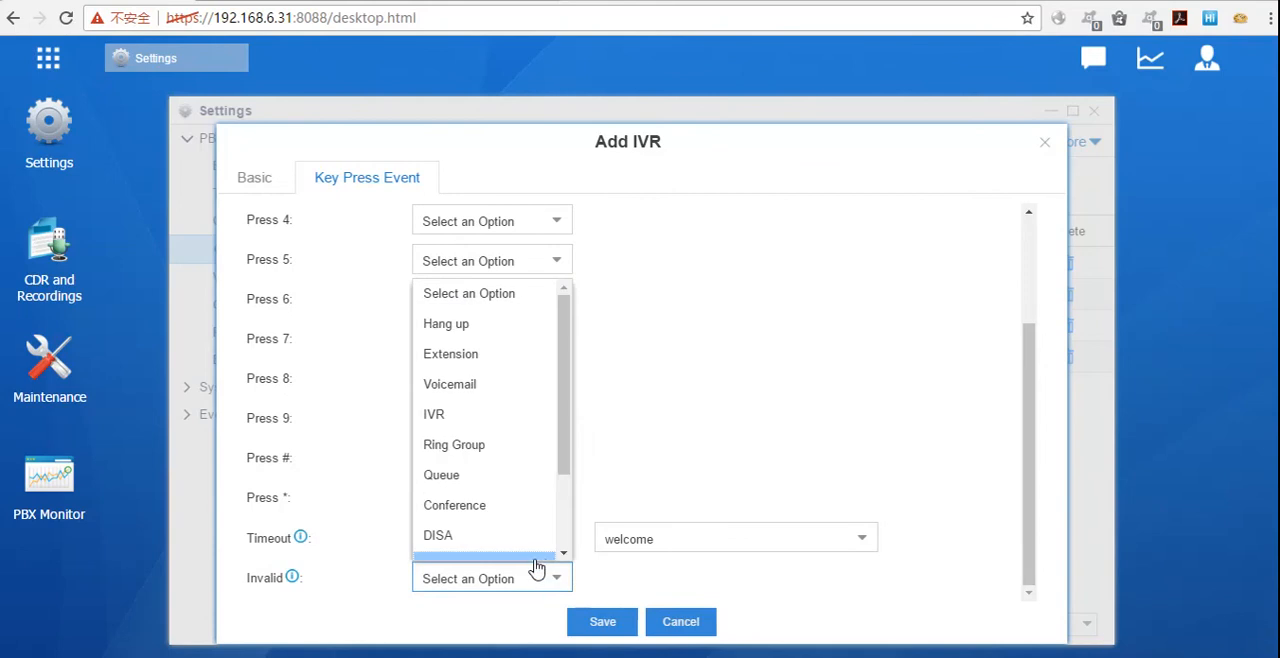
pyautogui.scroll(-3, 527, 450)
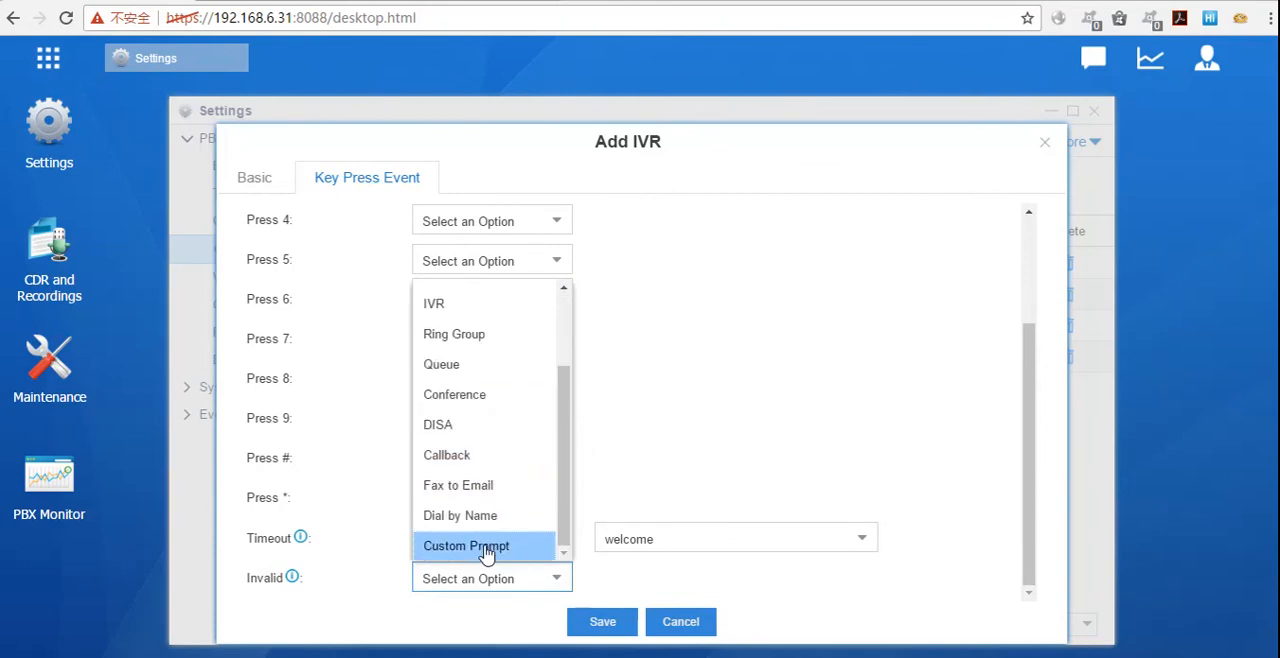
pyautogui.click(485, 546)
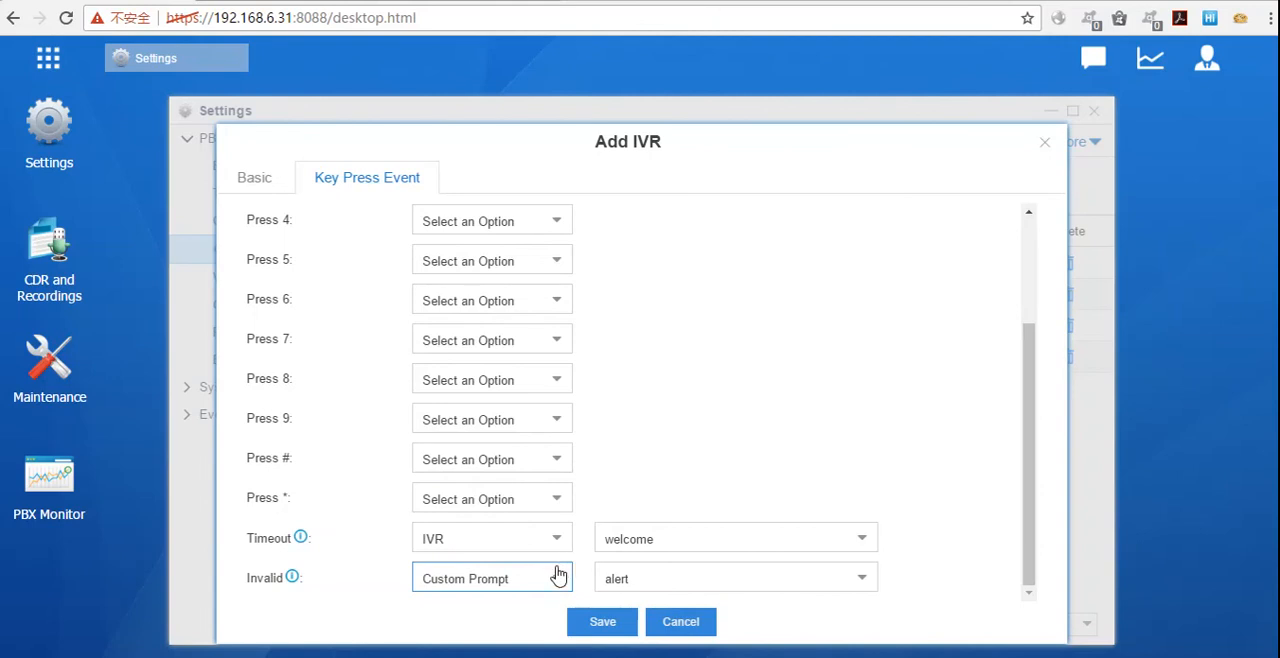
# Step: Review the configured key press events and close the new IVR form without saving
pyautogui.scroll(3, 517, 468)
pyautogui.scroll(-3, 517, 468)
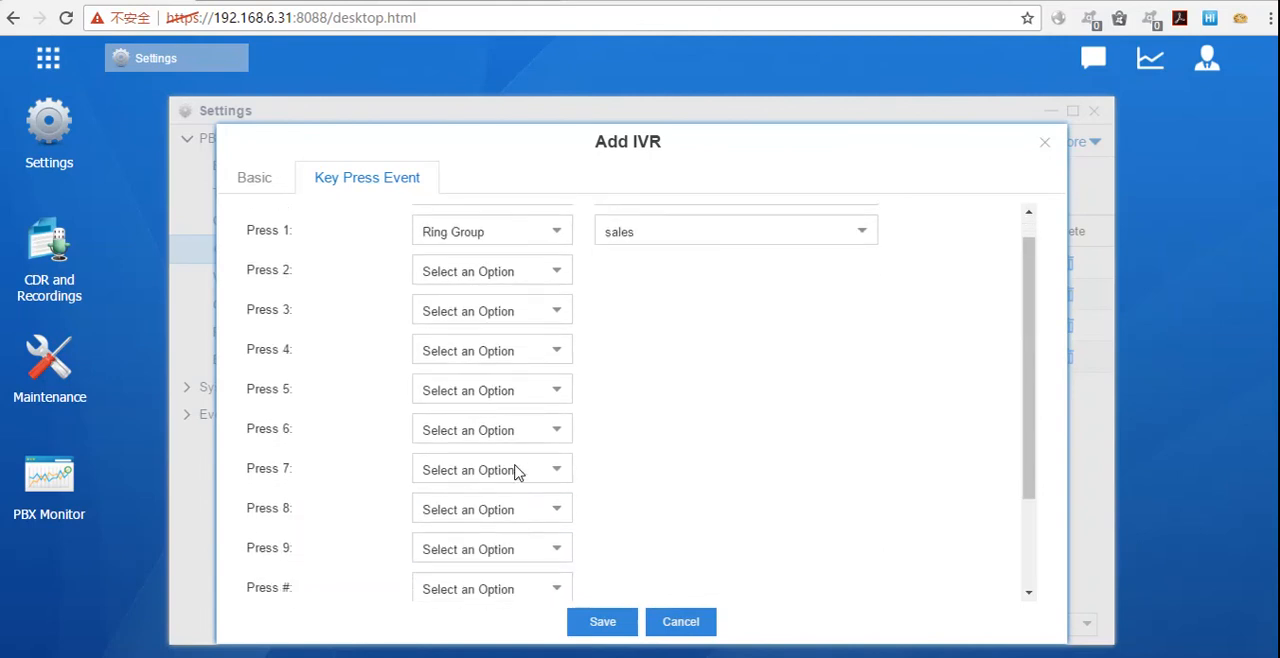
pyautogui.click(566, 578)
pyautogui.click(690, 430)
pyautogui.click(557, 579)
pyautogui.click(669, 417)
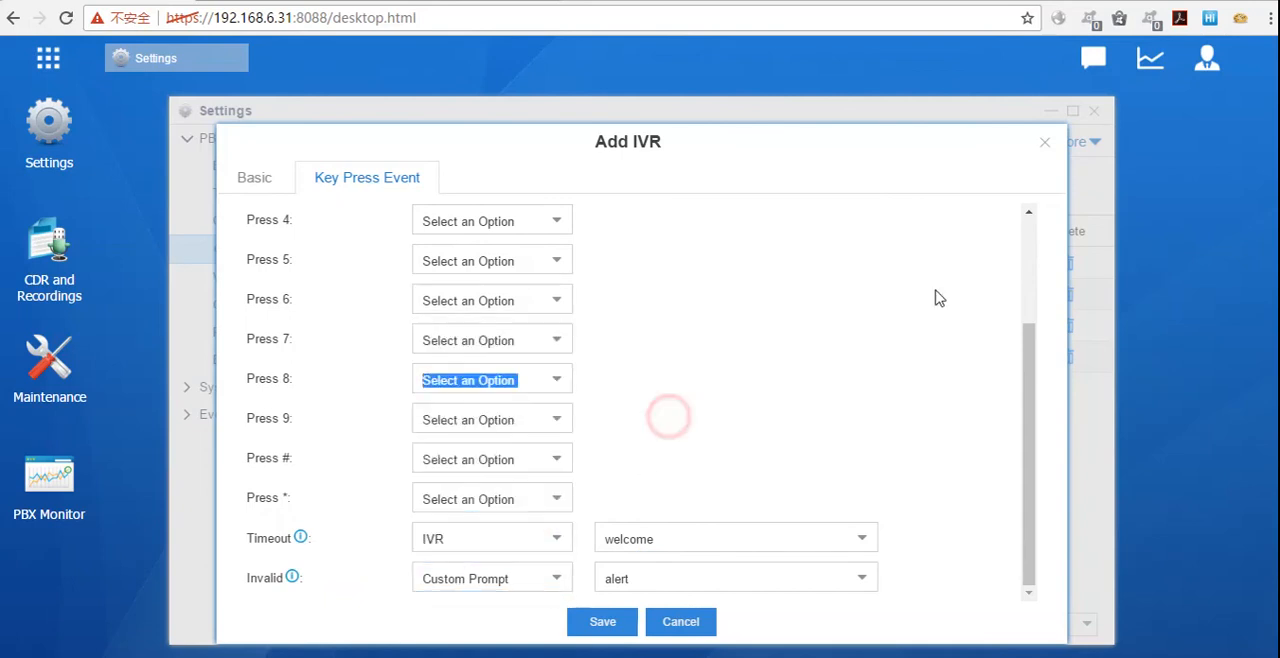
pyautogui.click(1047, 147)
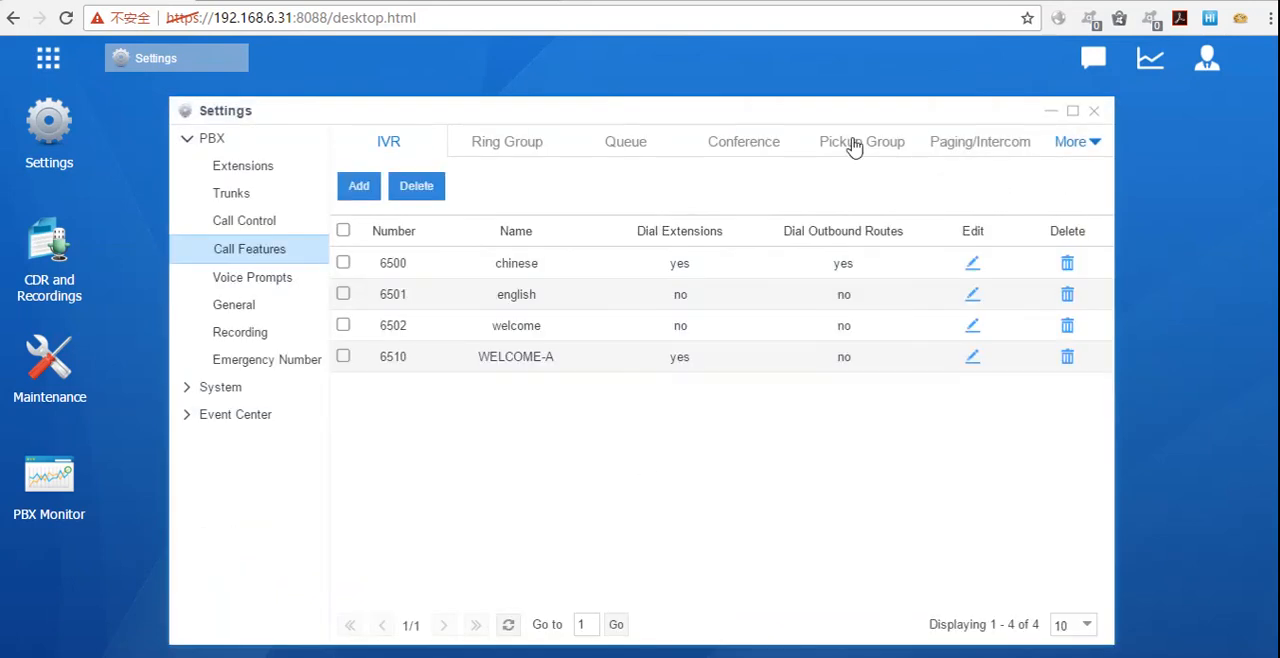
# Step: Open a fresh IVR form, view its basic settings and key press events, and close it without saving
pyautogui.click(369, 189)
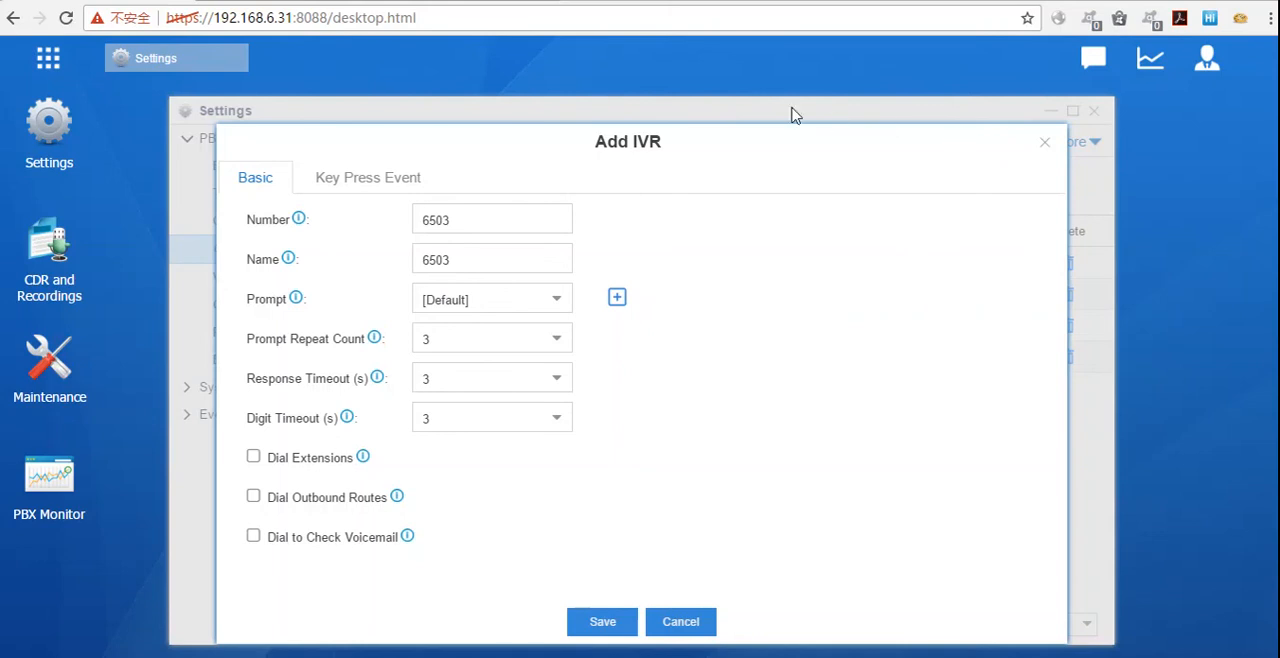
pyautogui.click(404, 176)
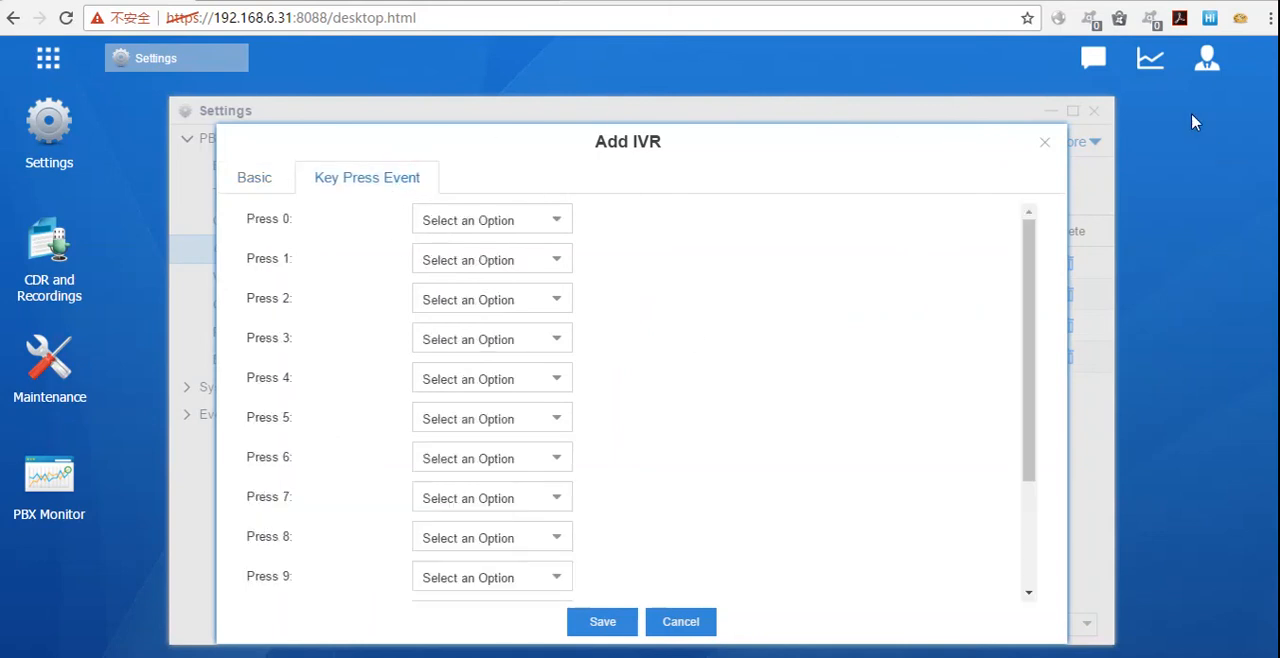
pyautogui.click(1047, 146)
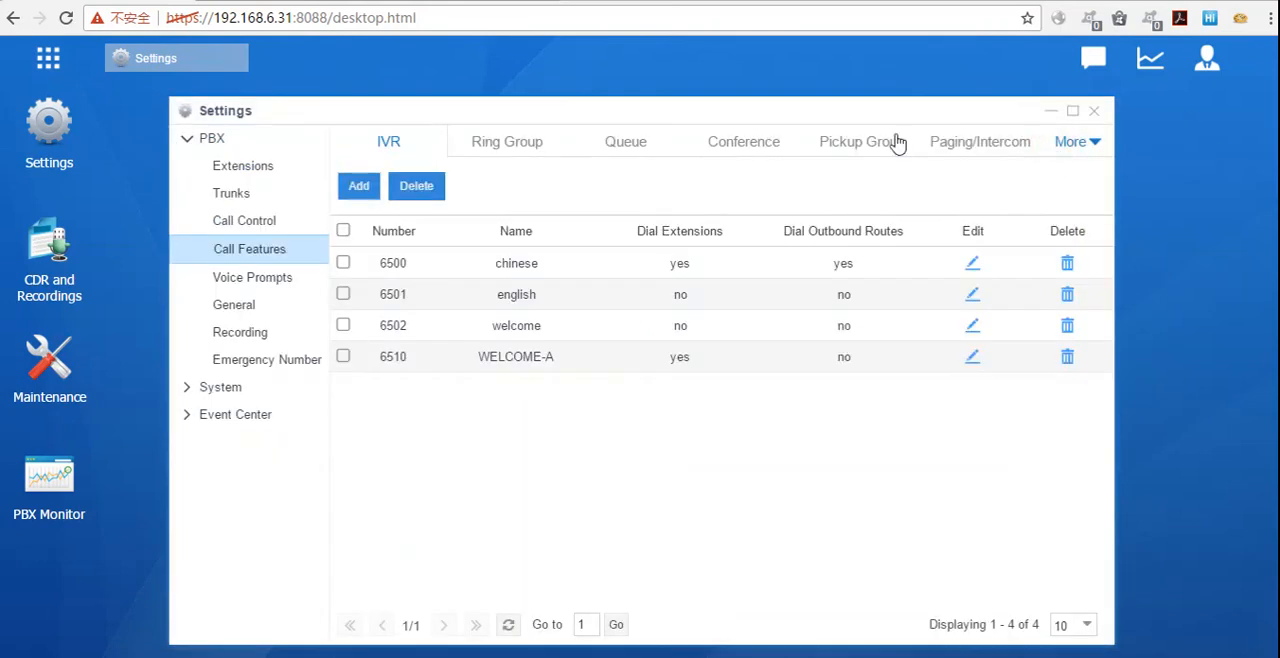
# Step: Start a new ring group and add extensions 1005, 1006, 1011, 1012 and 1013 as its members
pyautogui.click(507, 145)
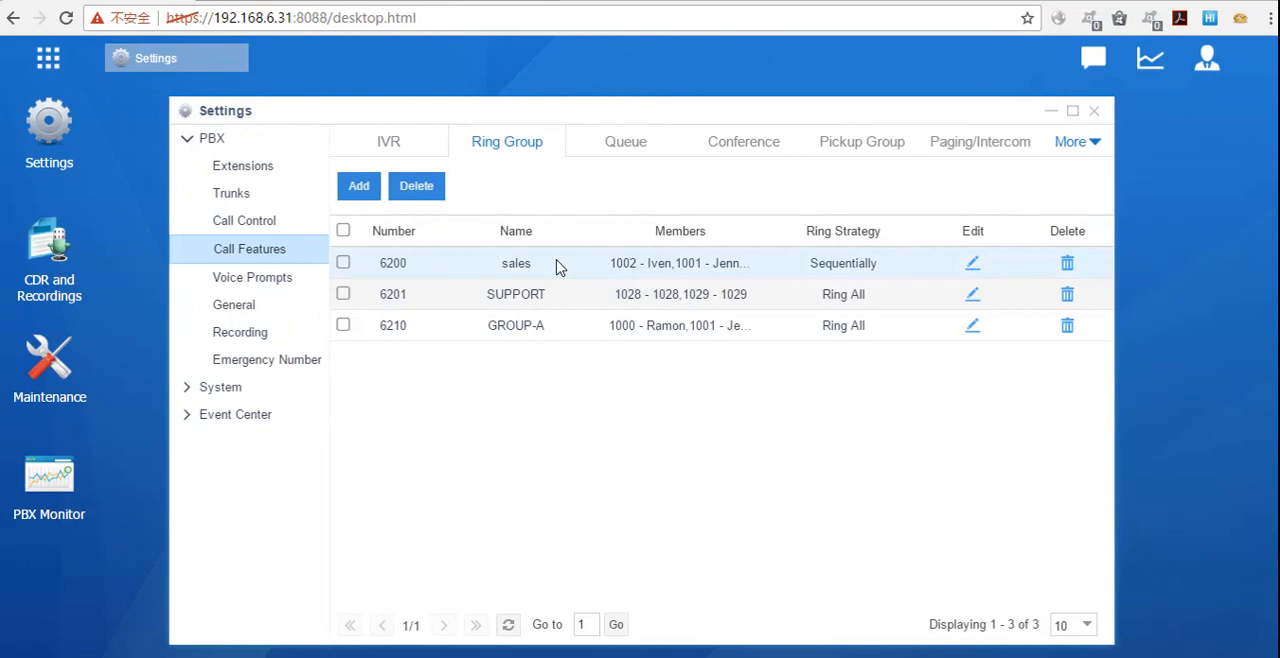
pyautogui.click(361, 194)
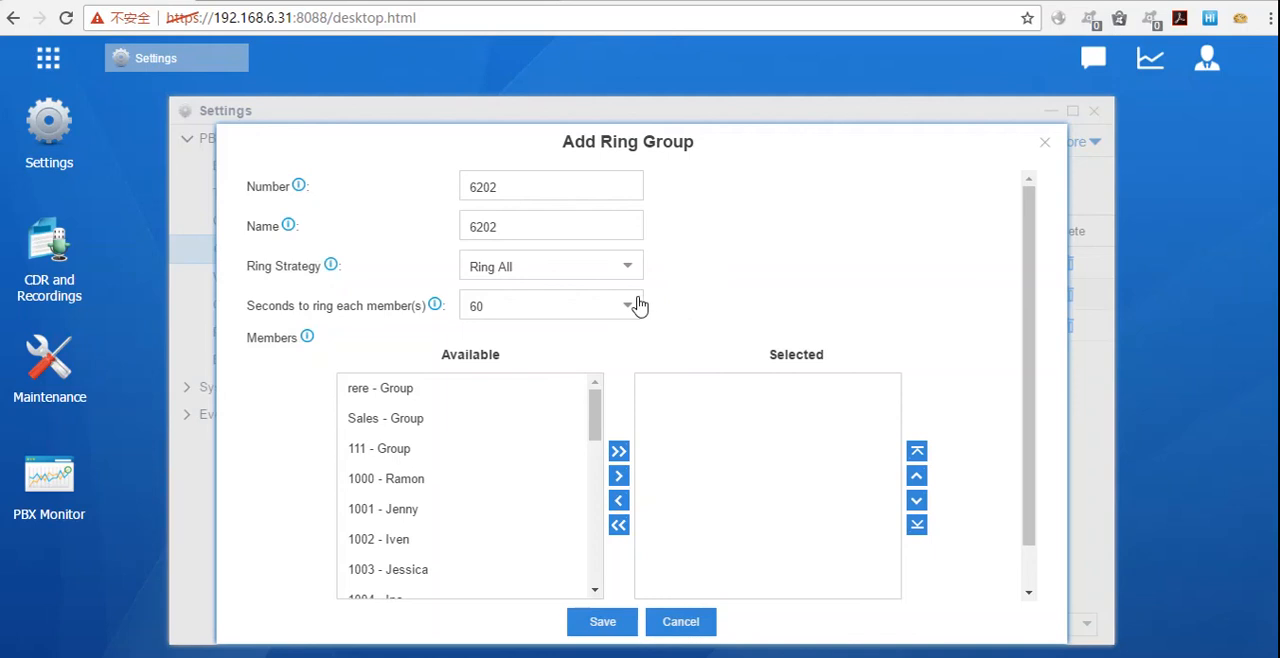
pyautogui.scroll(-3, 522, 422)
pyautogui.click(516, 443)
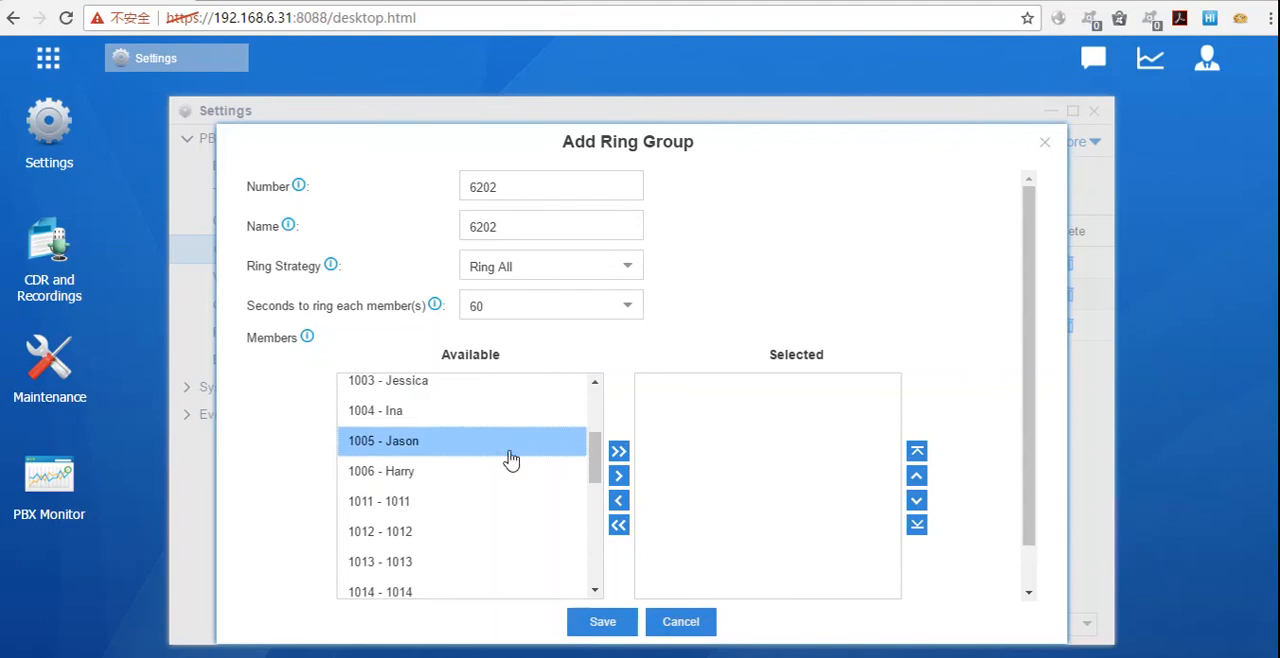
pyautogui.keyDown('shift'); pyautogui.click(489, 568); pyautogui.keyUp('shift')
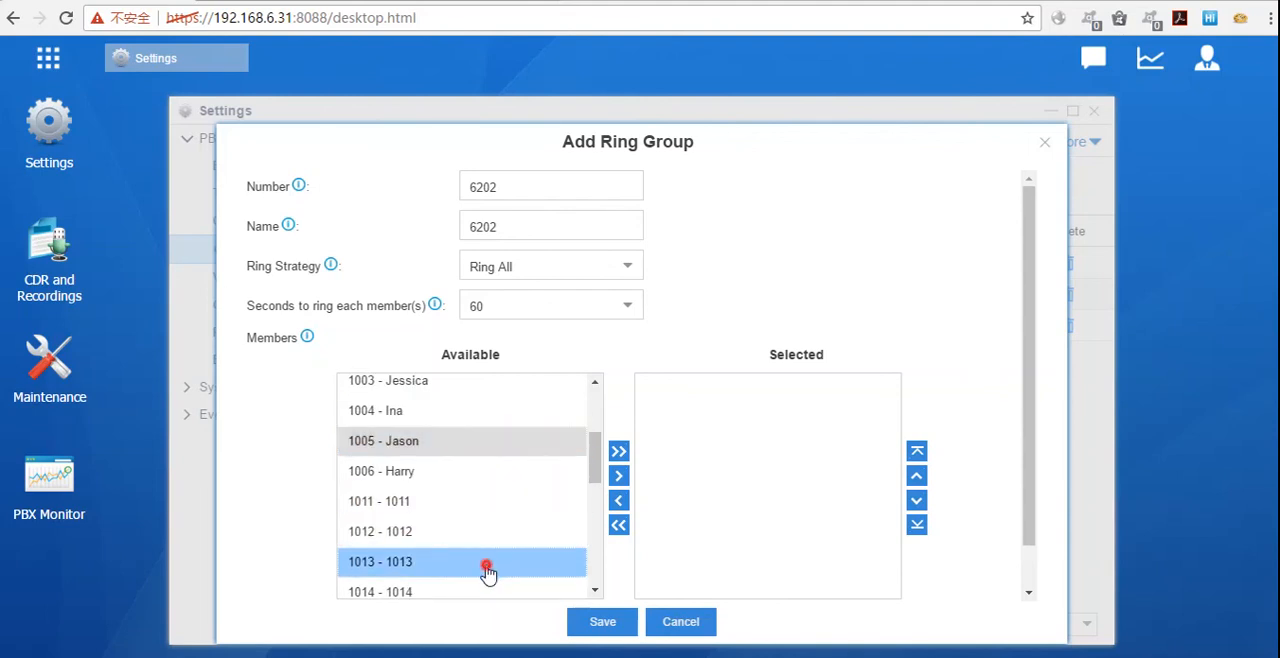
pyautogui.click(619, 477)
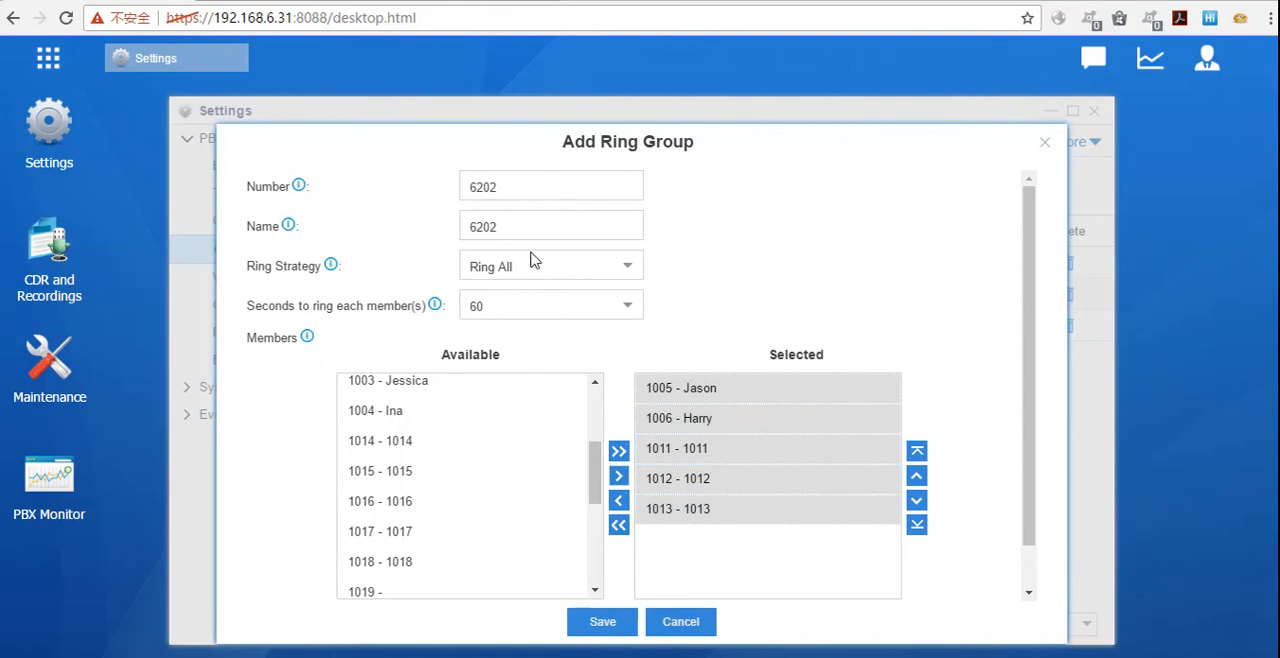
# Step: Name the new ring group salestam
pyautogui.moveTo(541, 177); pyautogui.dragTo(367, 181)
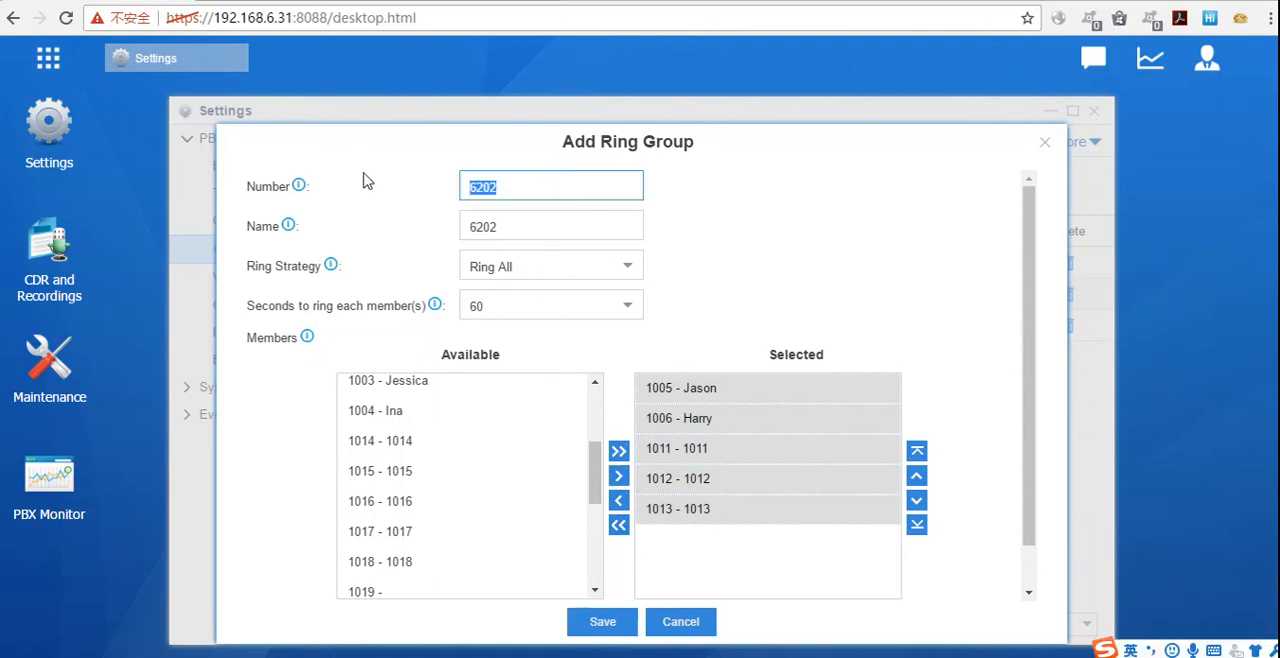
pyautogui.moveTo(500, 232); pyautogui.dragTo(440, 215)
pyautogui.write('salestam')
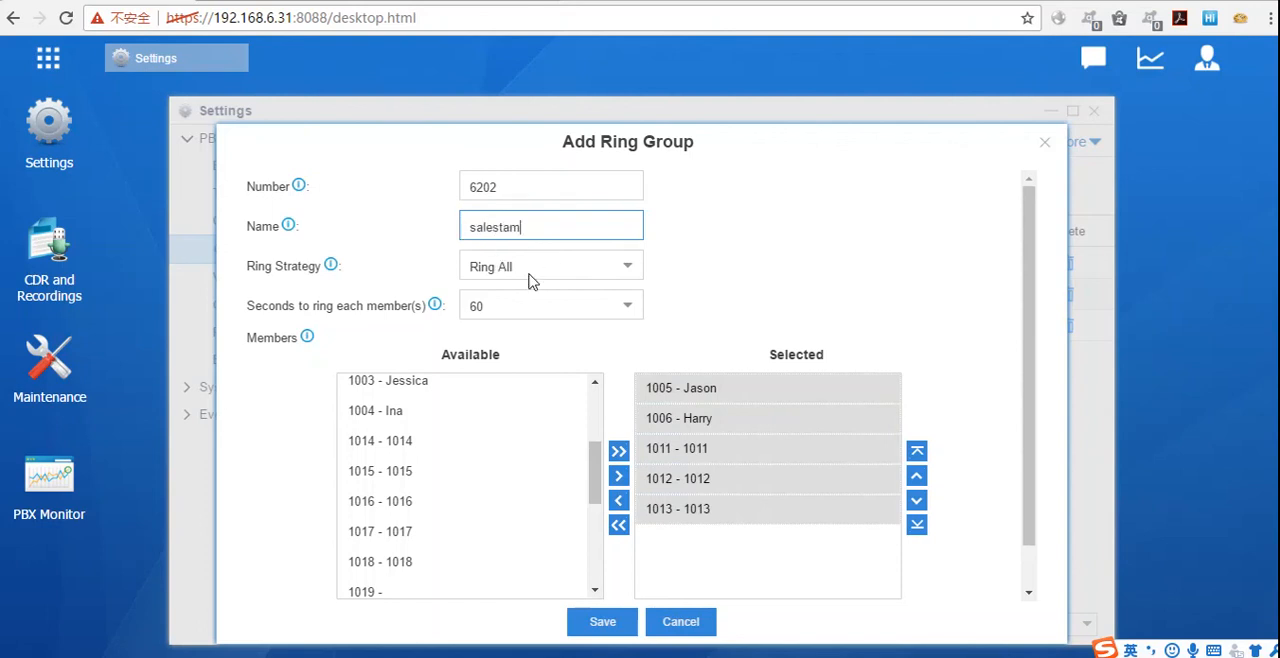
# Step: Try the Sequentially ring strategy, switch back to Ring All, and select extension 1005 among the chosen members
pyautogui.click(592, 264)
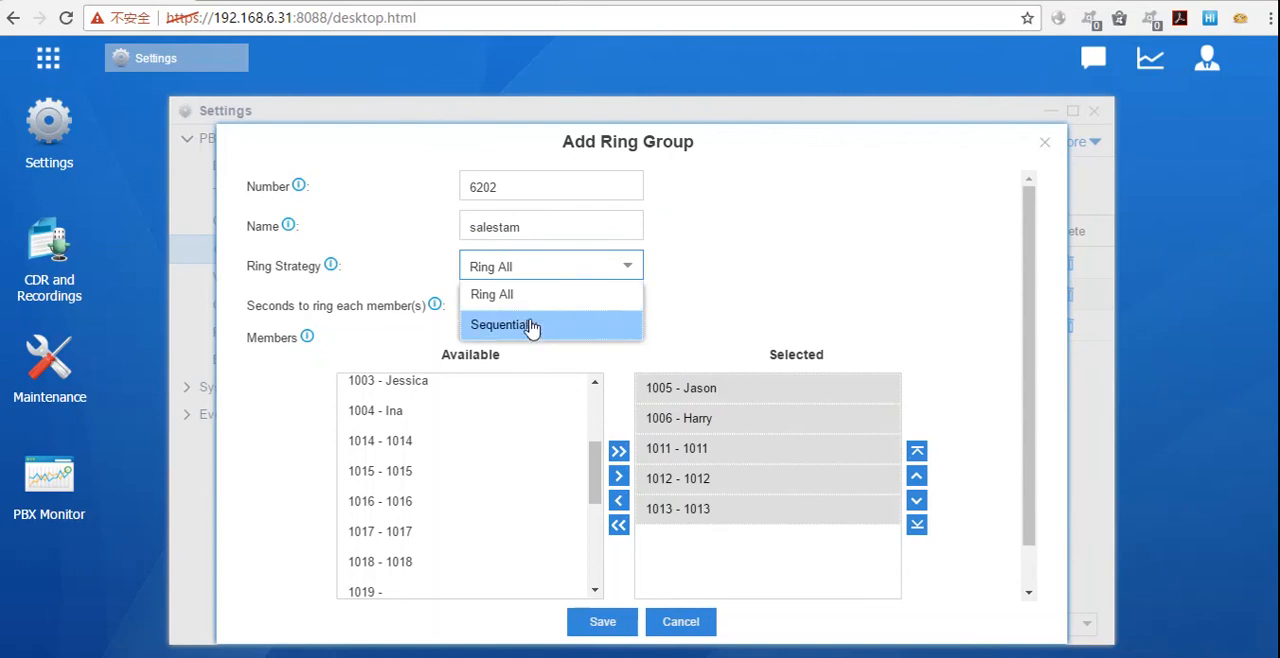
pyautogui.click(528, 323)
pyautogui.click(572, 278)
pyautogui.click(545, 295)
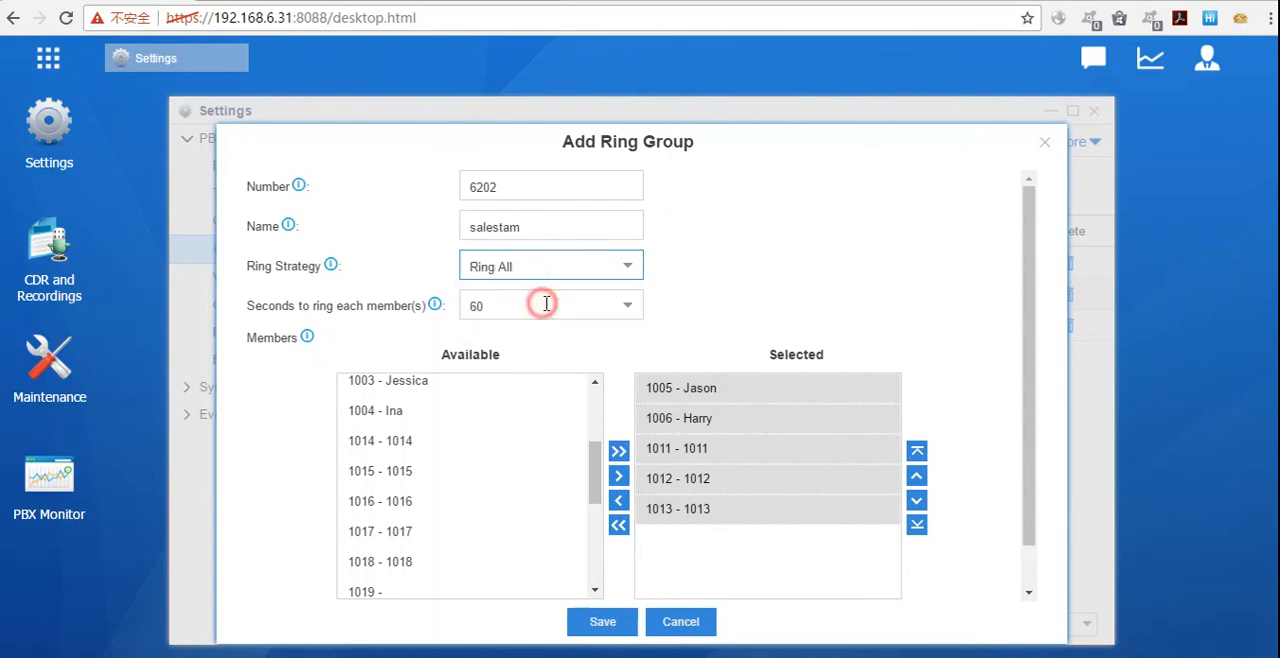
pyautogui.click(874, 334)
pyautogui.click(823, 417)
pyautogui.click(790, 389)
pyautogui.click(737, 388)
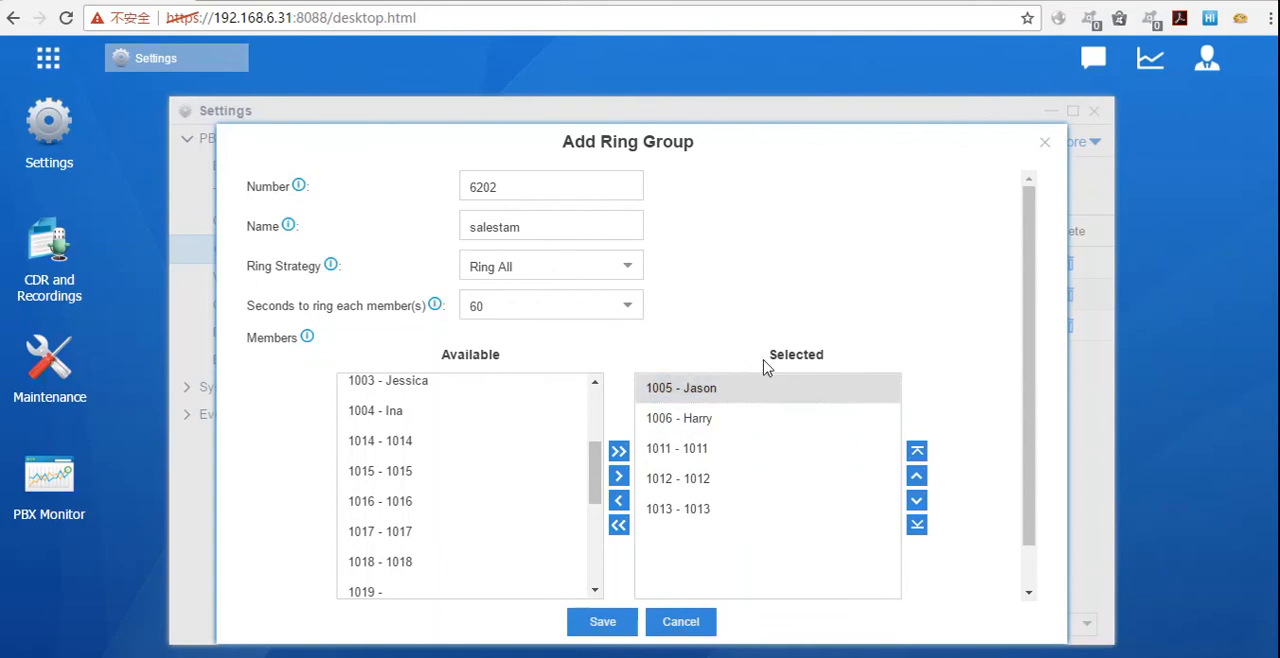
# Step: Set the ring strategy to Sequentially and go through the order of the selected members
pyautogui.click(614, 266)
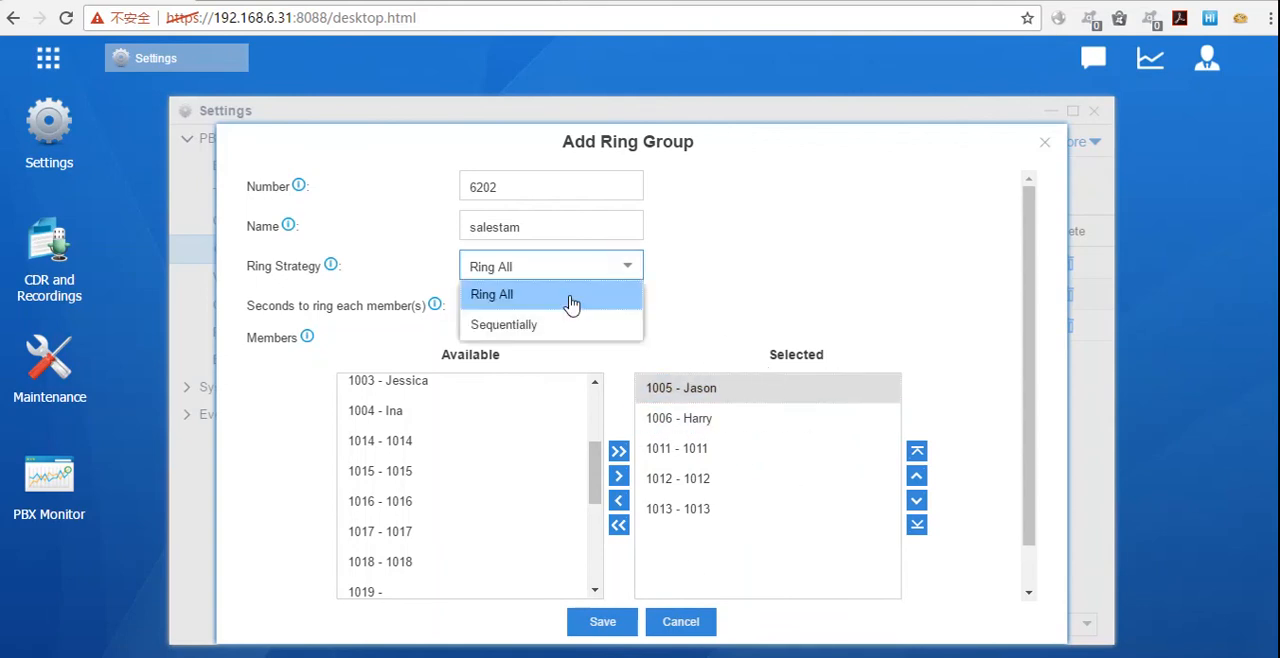
pyautogui.click(560, 324)
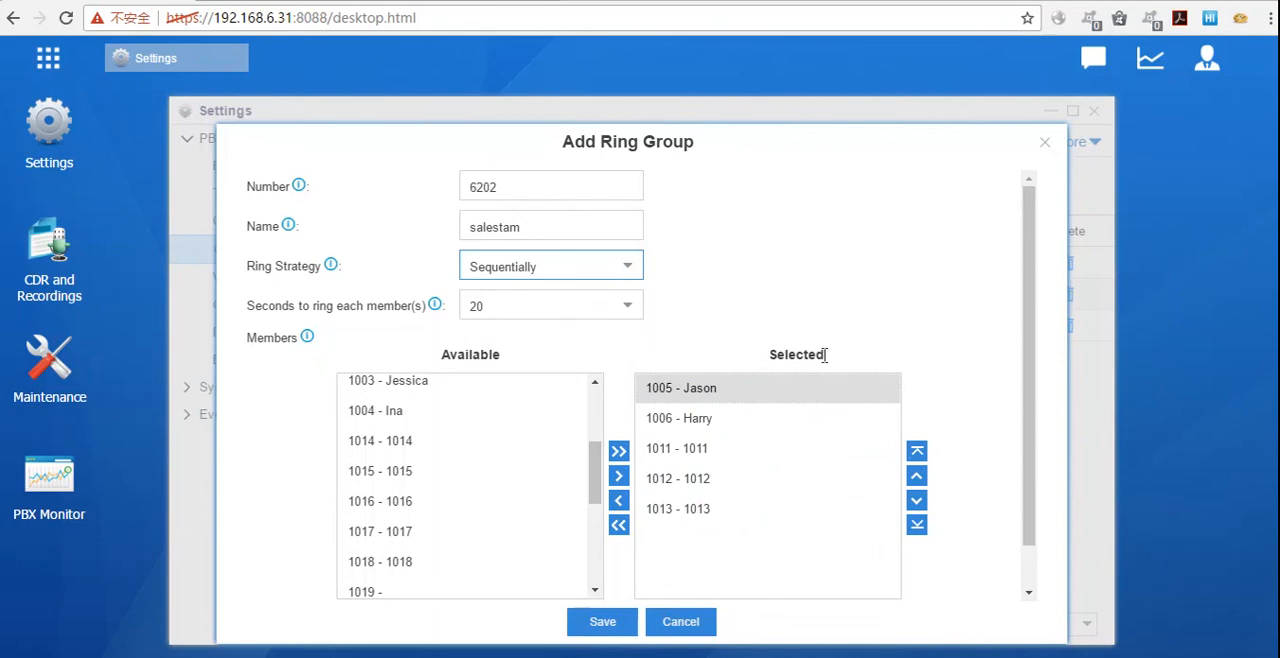
pyautogui.click(692, 392)
pyautogui.click(690, 426)
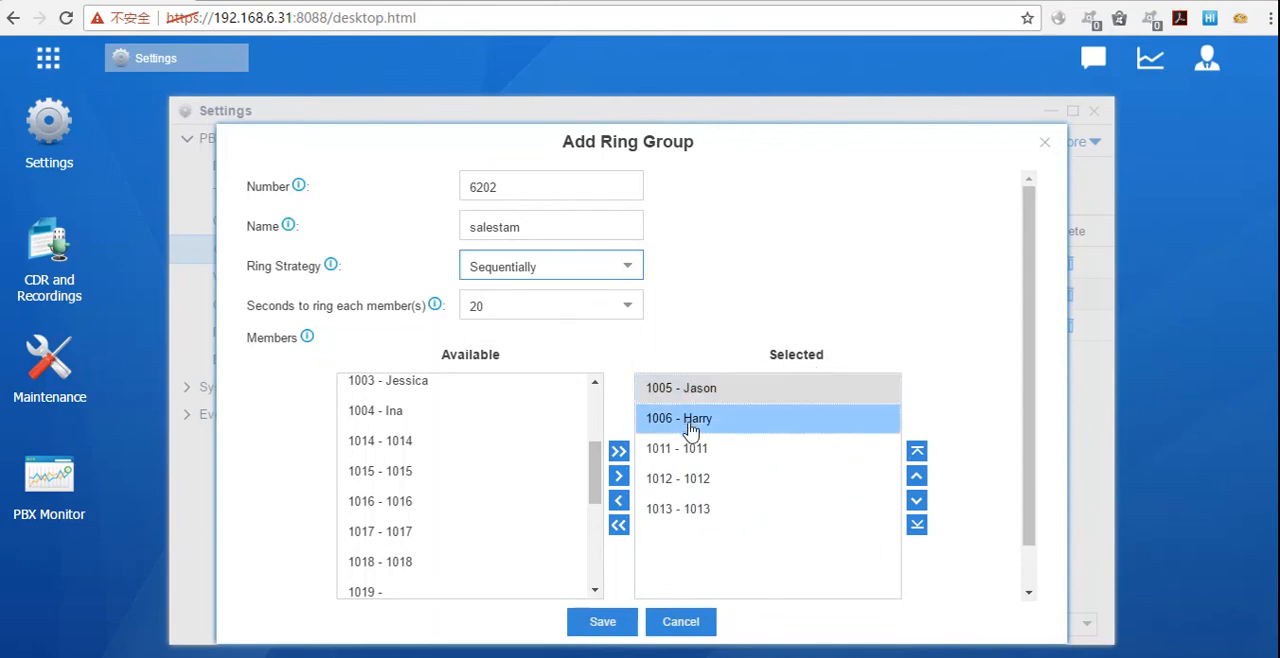
pyautogui.click(694, 516)
pyautogui.click(670, 397)
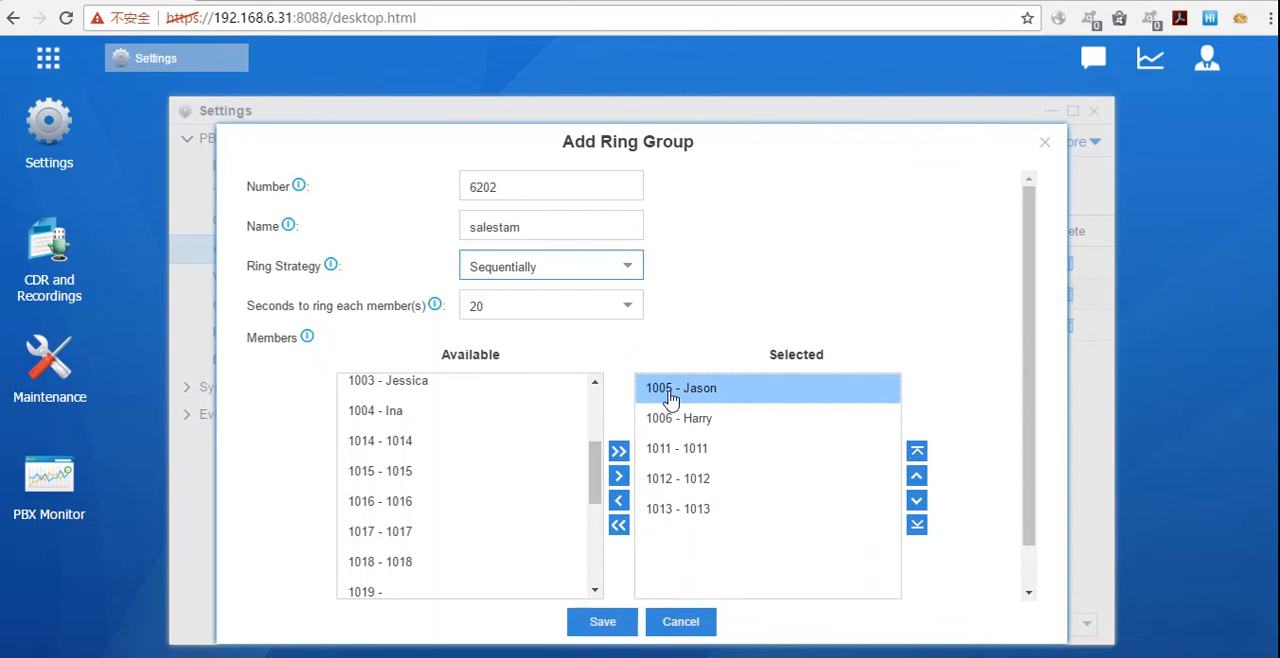
pyautogui.click(655, 428)
# Step: Reorder the ring group members by moving extension 1011 to the first position and extension 1012 above 1006
pyautogui.click(652, 455)
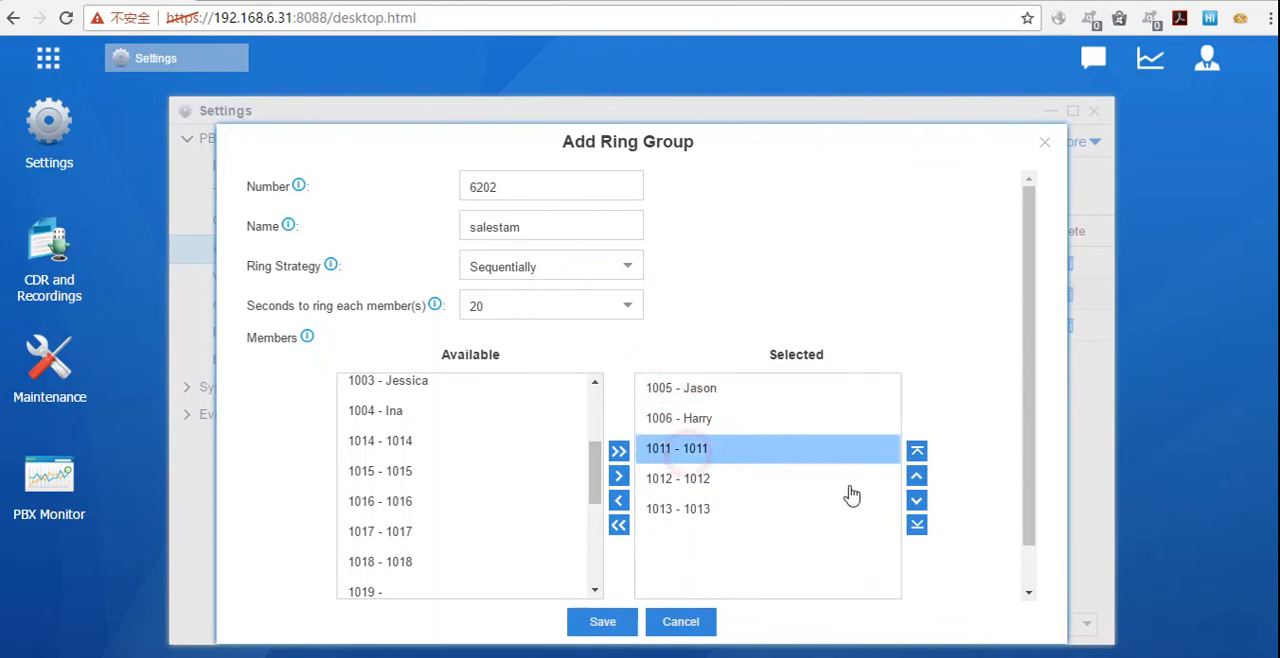
pyautogui.click(885, 487)
pyautogui.doubleClick(913, 480)
pyautogui.click(705, 478)
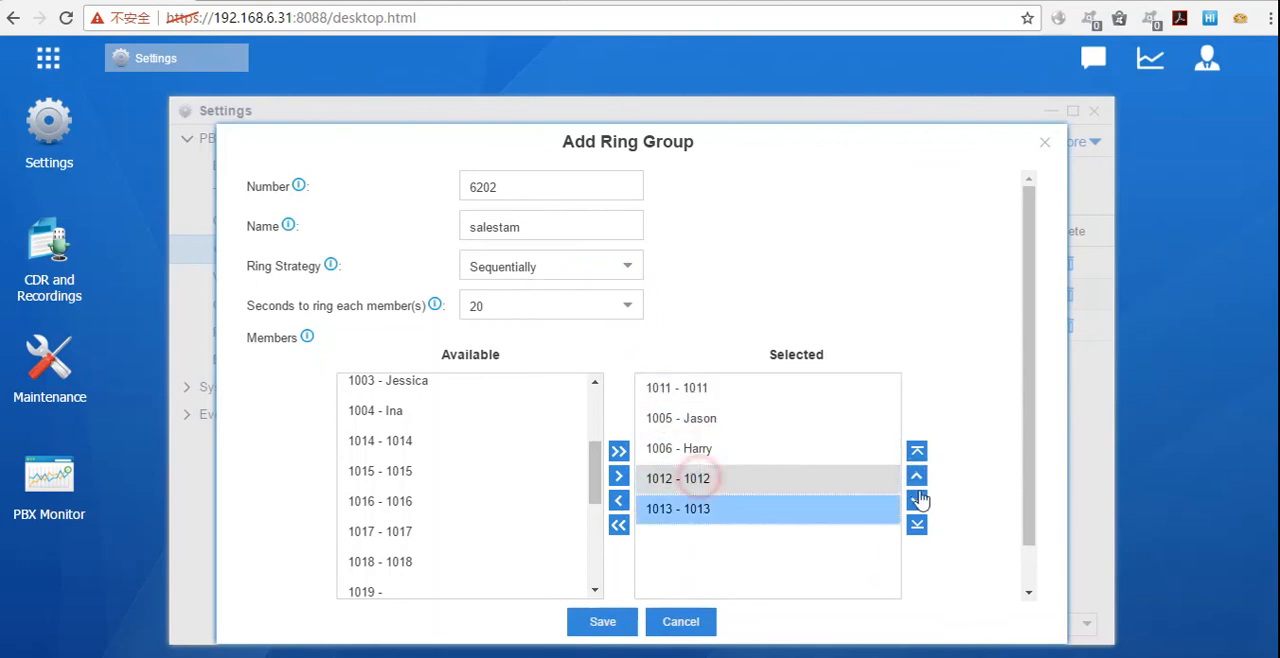
pyautogui.click(917, 478)
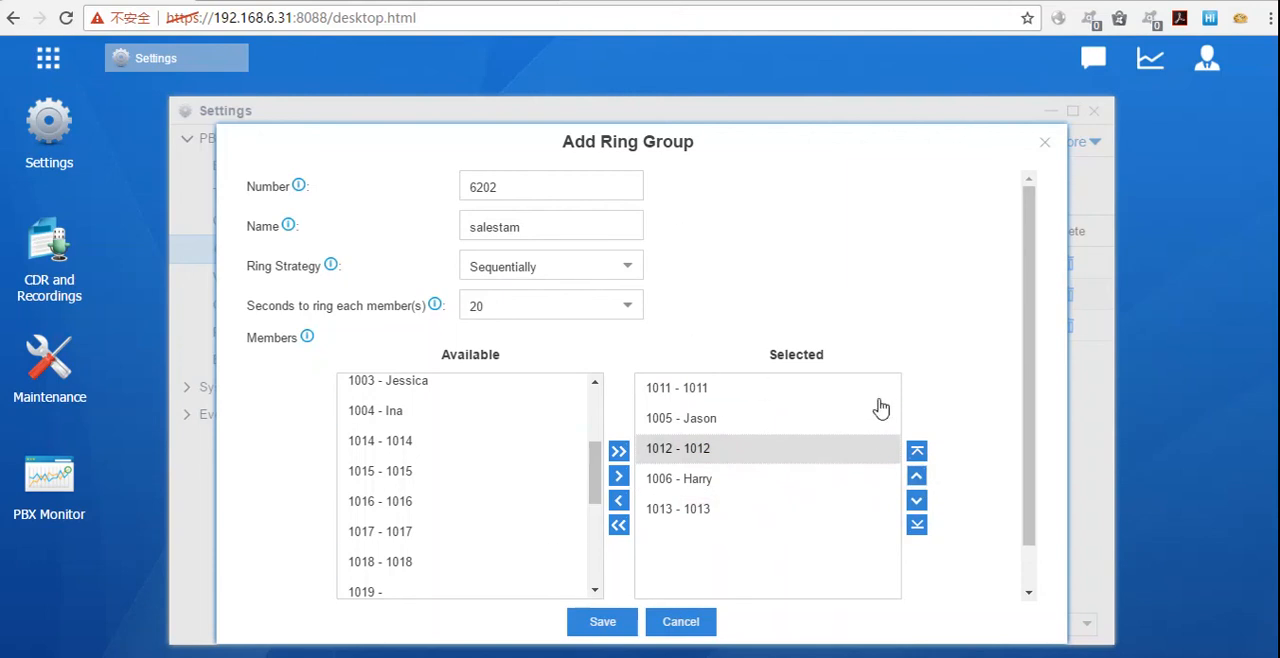
# Step: Set the ring group's failover destination to the IVR chinese
pyautogui.scroll(-1, 918, 470)
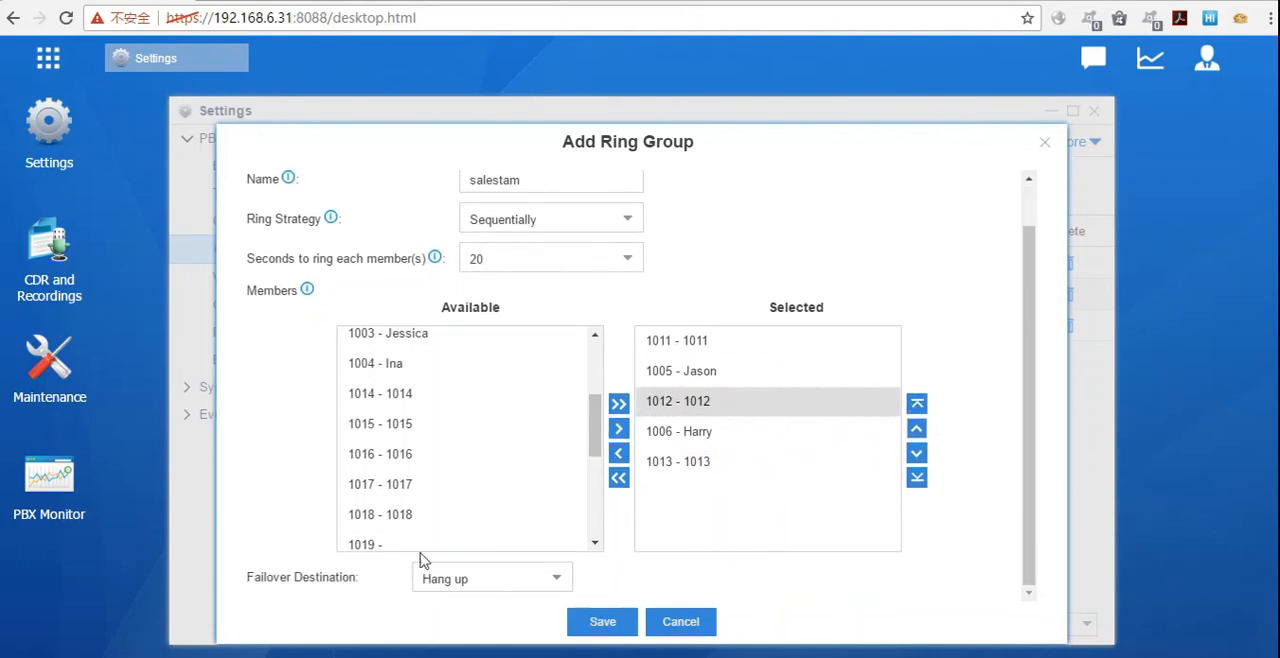
pyautogui.click(560, 582)
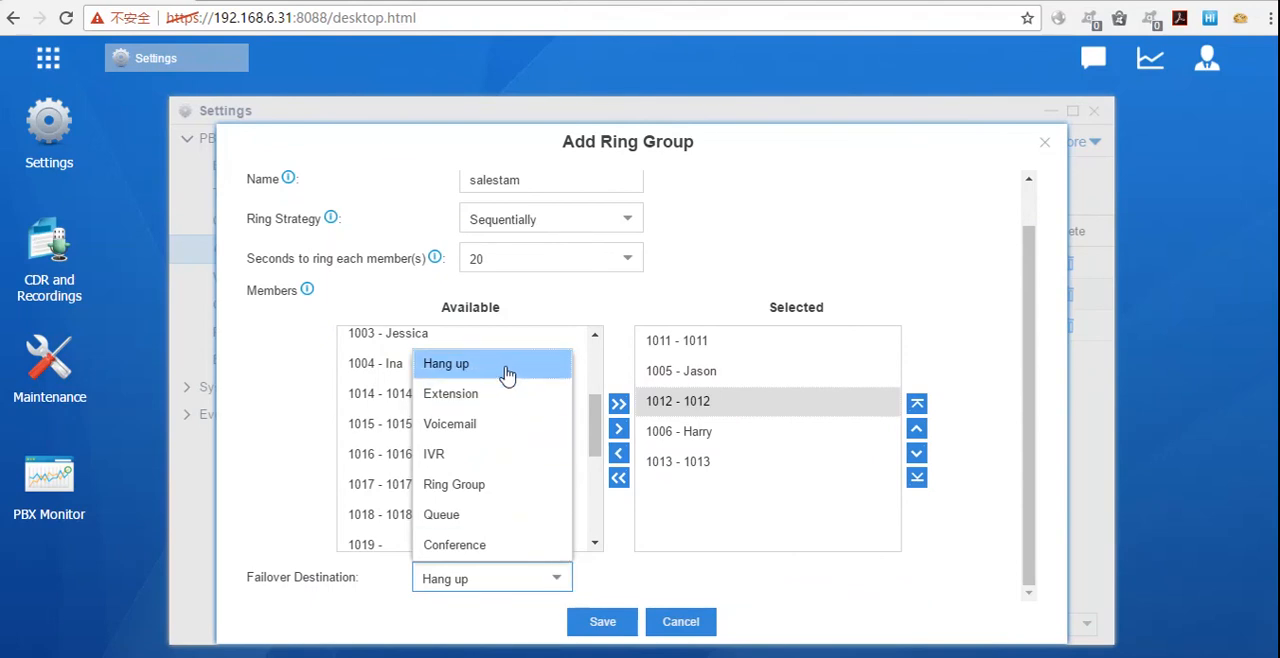
pyautogui.click(487, 466)
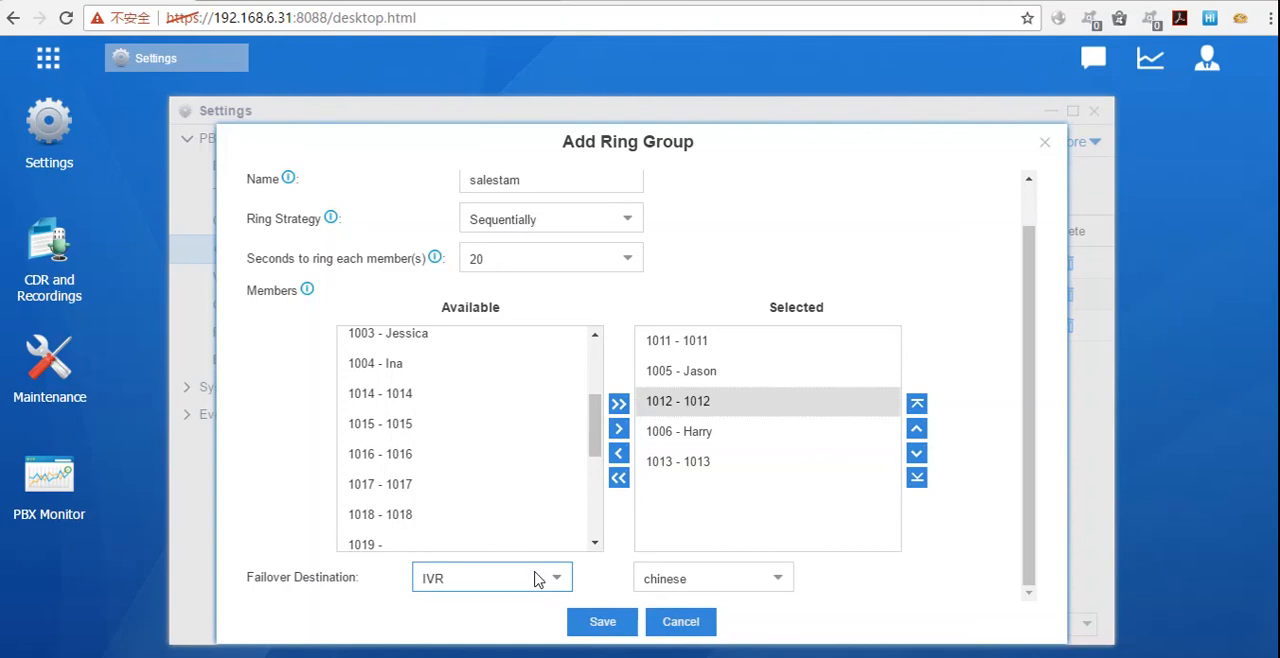
pyautogui.click(556, 577)
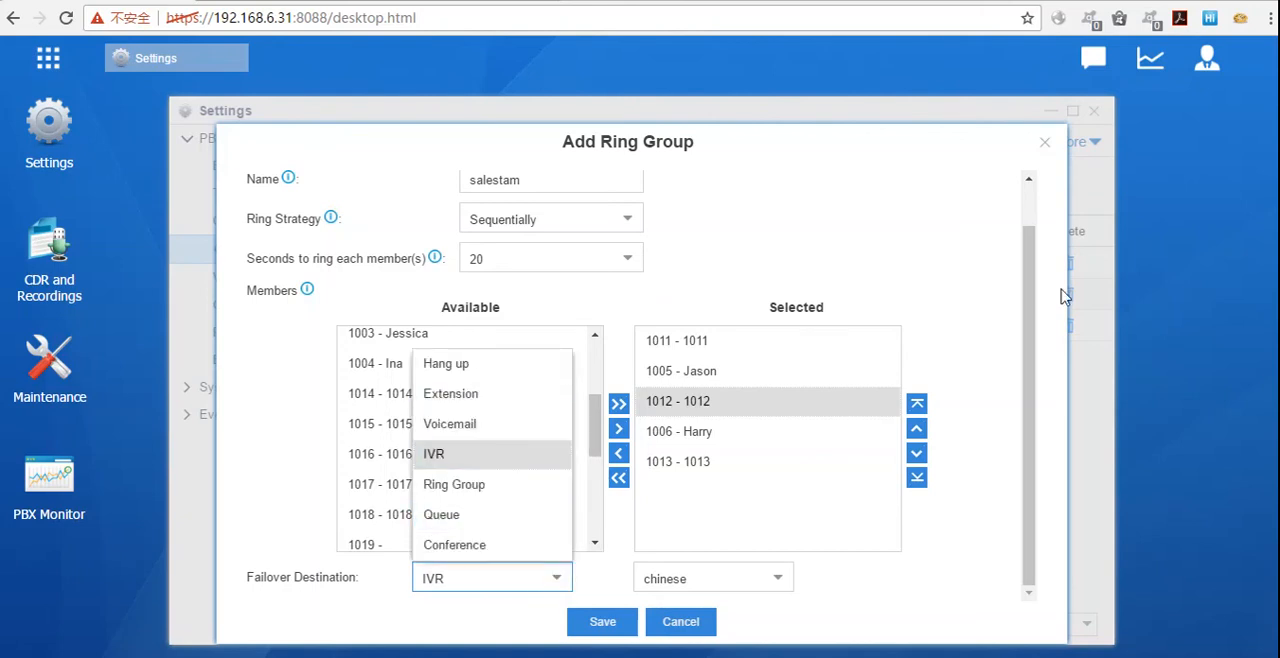
pyautogui.click(952, 268)
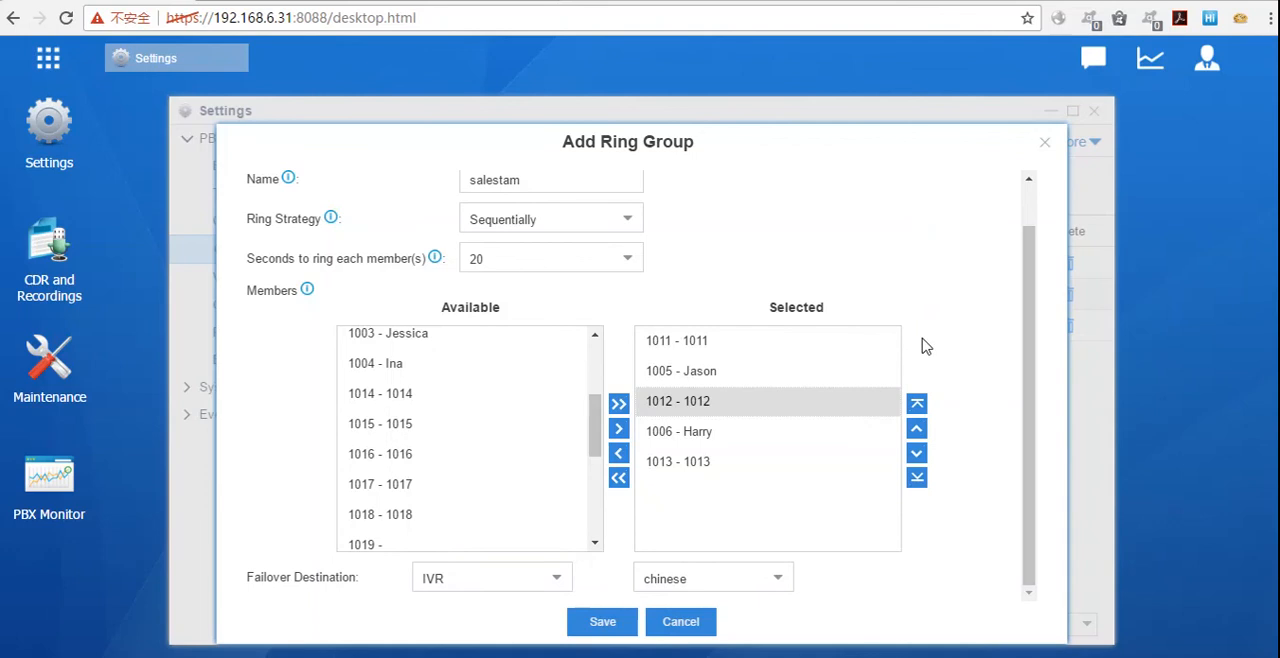
# Step: Review the ring group's settings and available extensions, and close the form without saving
pyautogui.scroll(1, 790, 385)
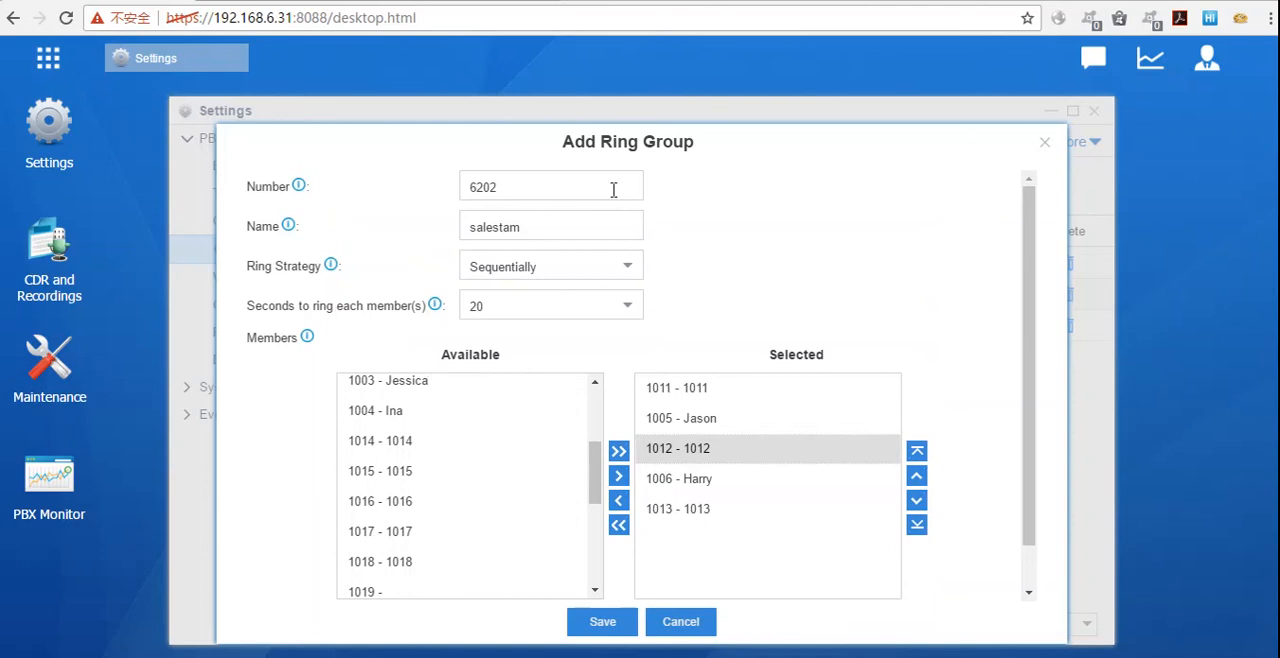
pyautogui.click(380, 470)
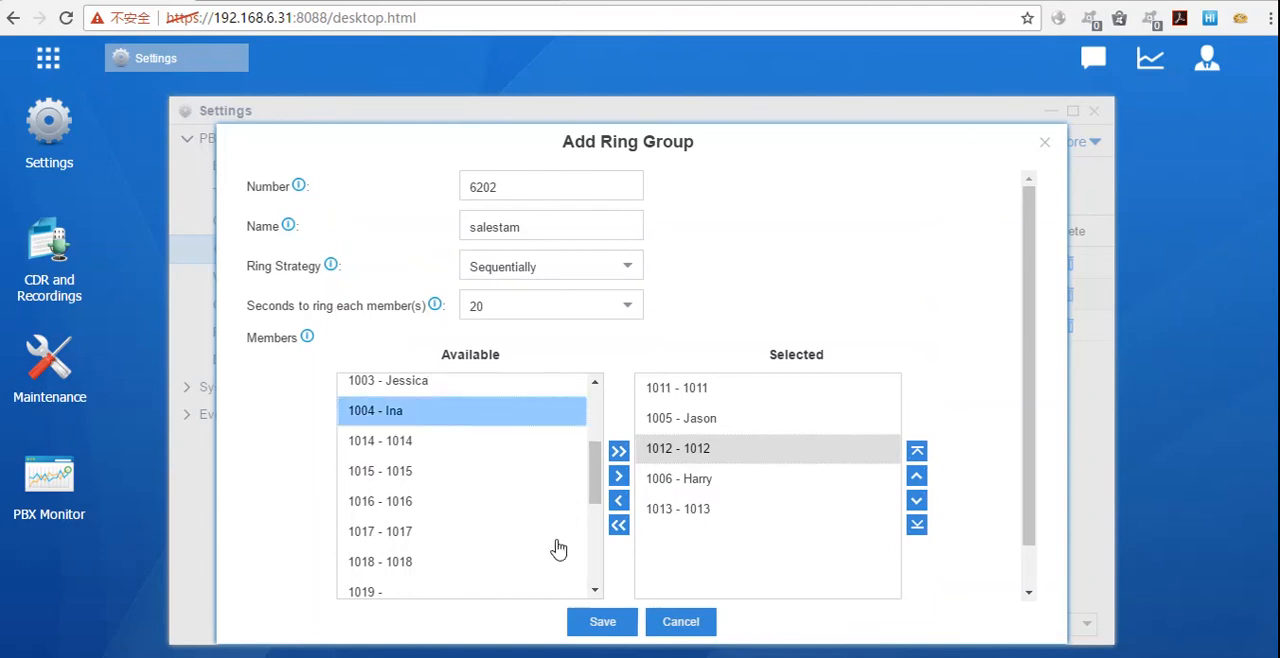
pyautogui.scroll(-1, 560, 355)
pyautogui.scroll(-3, 454, 440)
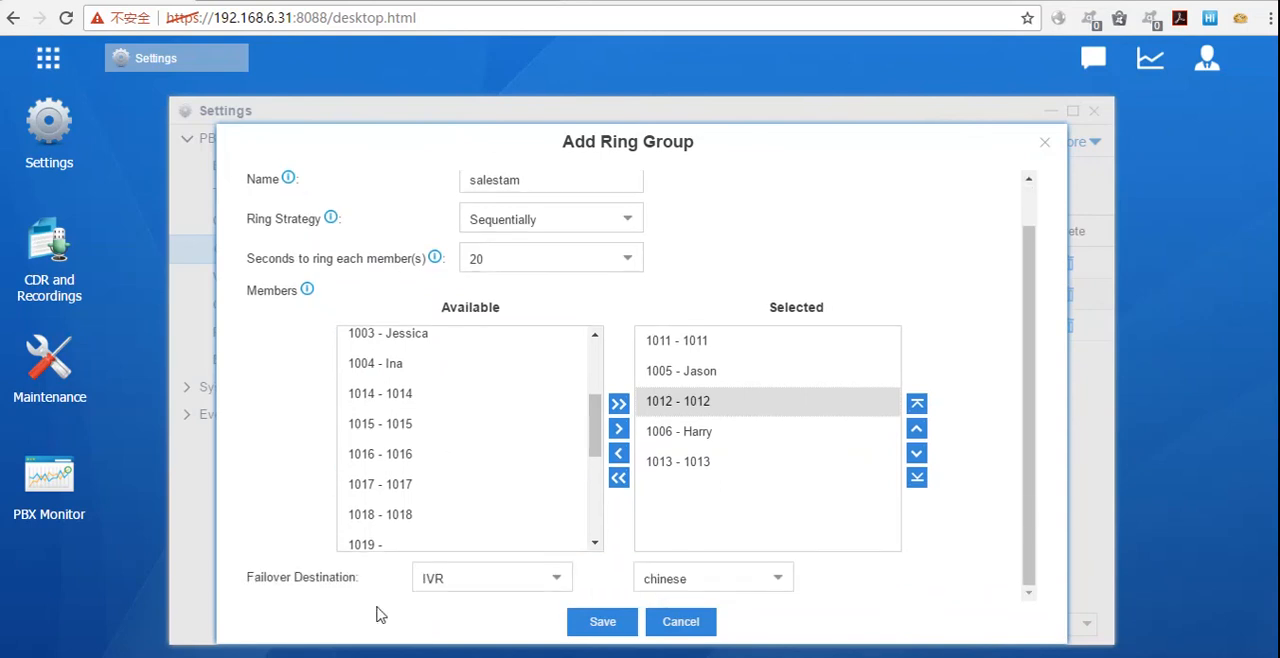
pyautogui.click(1043, 143)
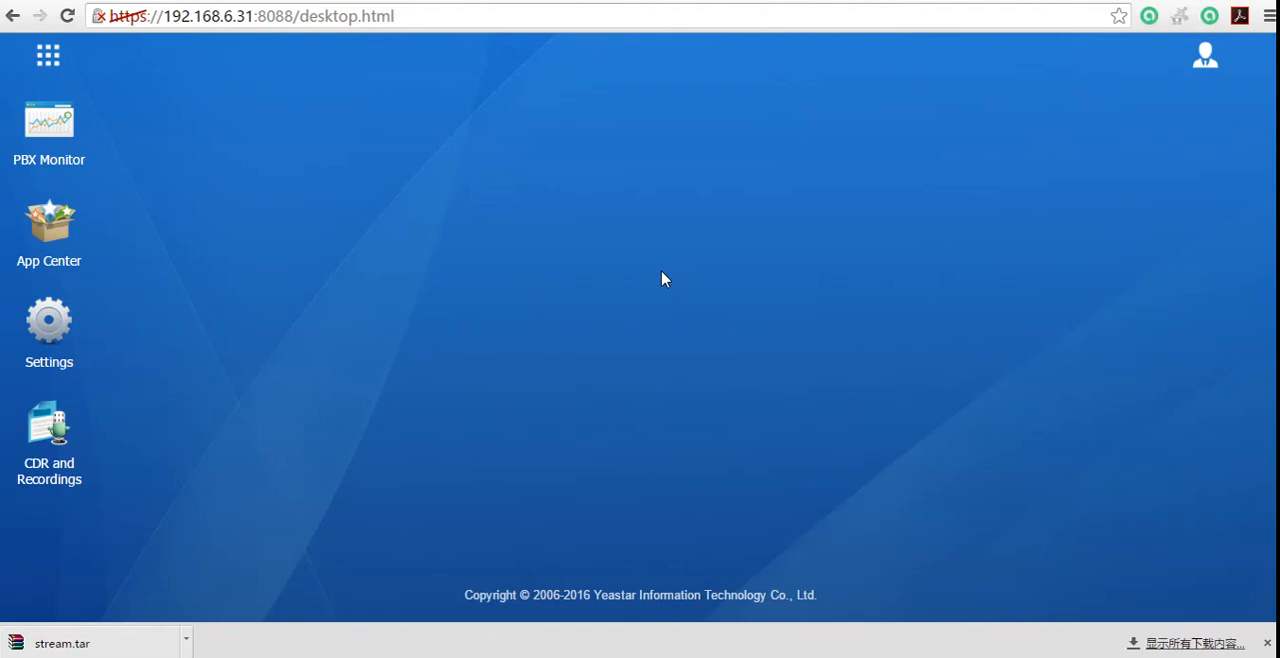
# Step: Open the User Permission settings and start granting a new privilege
pyautogui.click(48, 347)
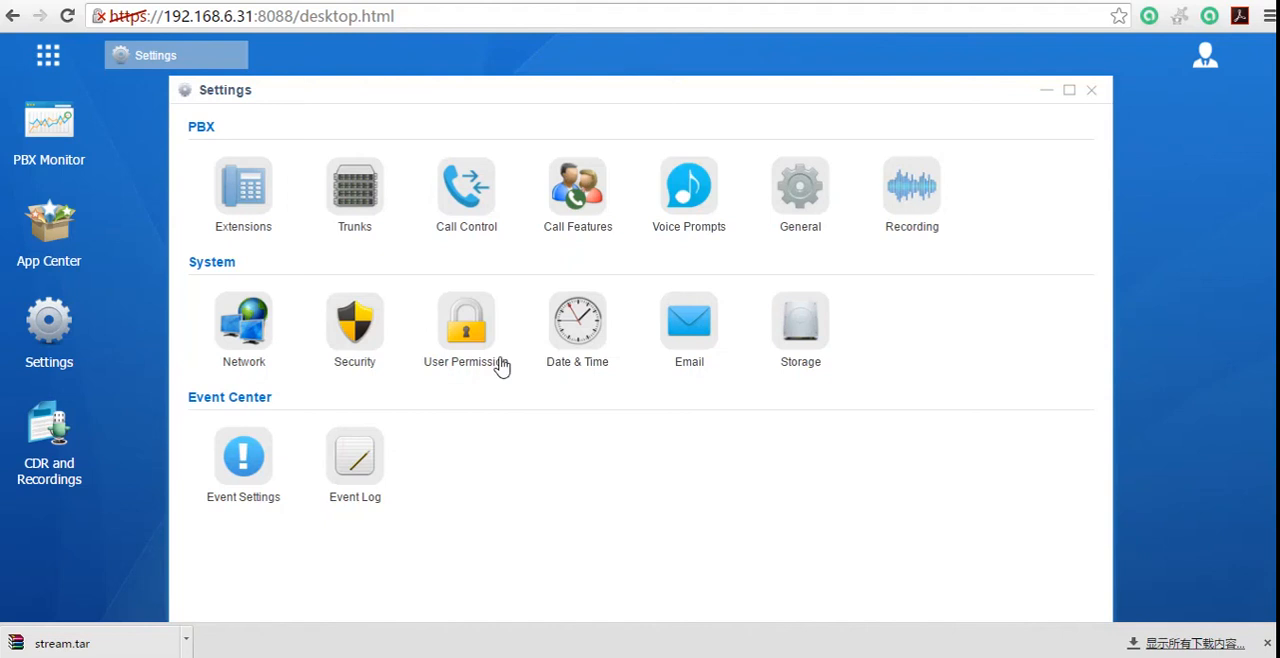
pyautogui.click(472, 333)
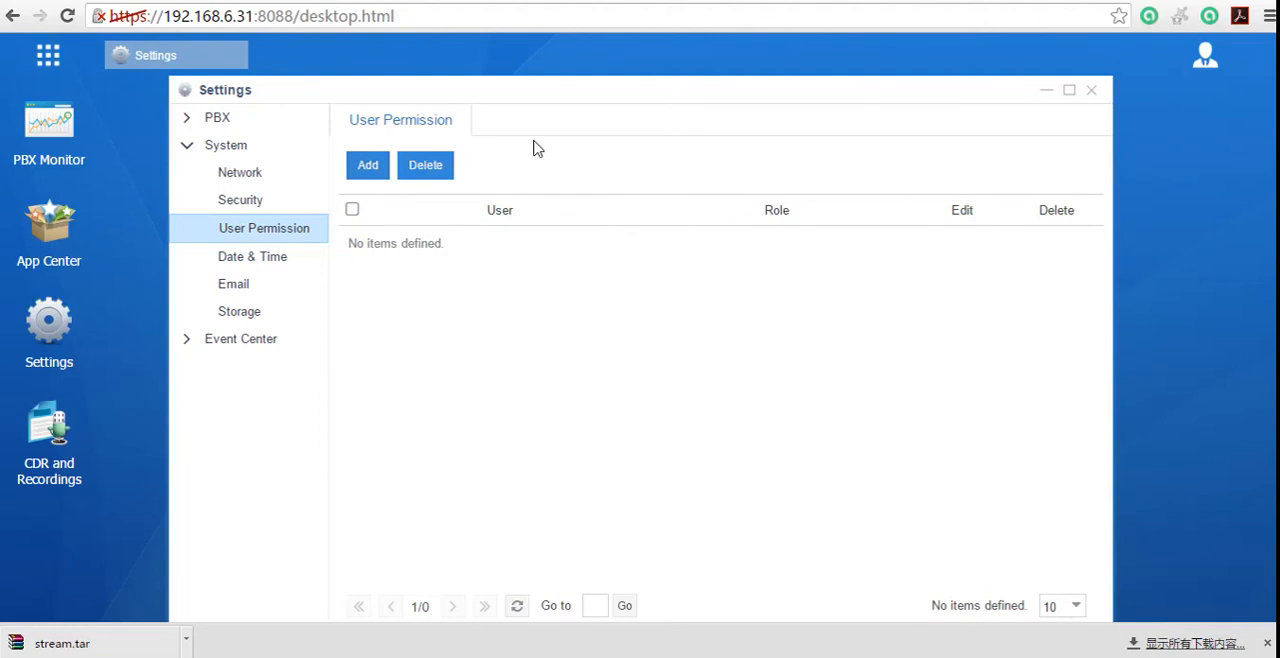
pyautogui.click(367, 167)
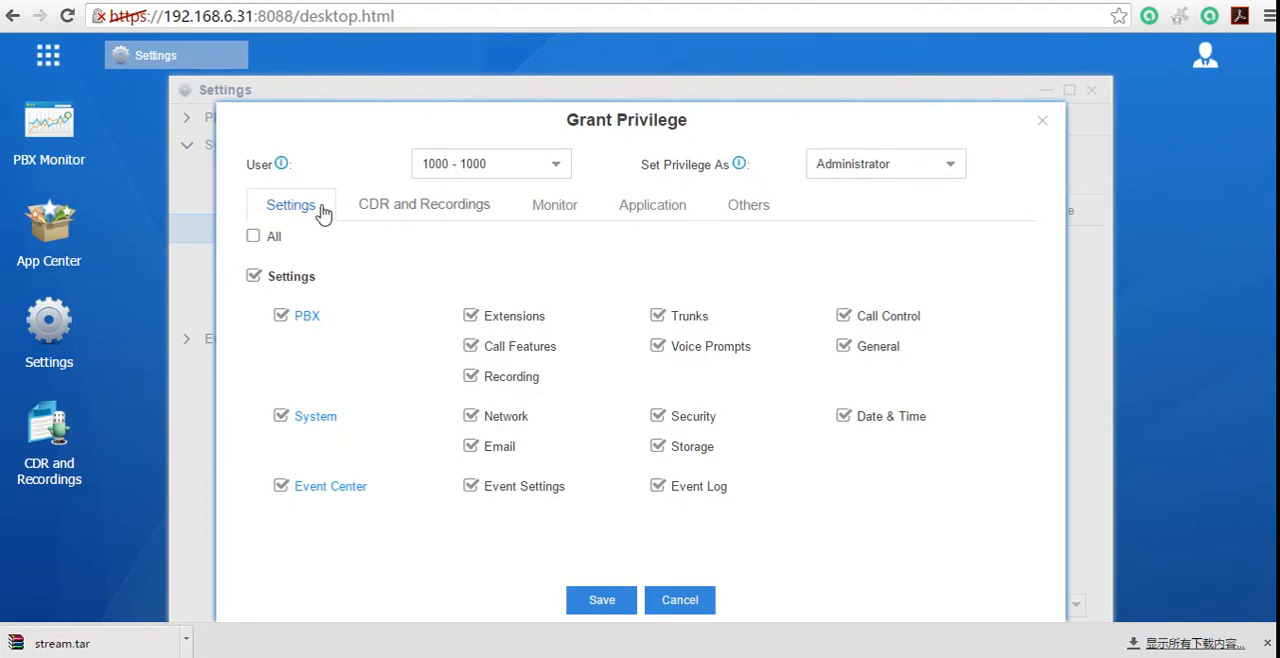
# Step: Look through the CDR and Recordings, Monitor, Application and Others permissions, and return to the Settings permissions
pyautogui.click(408, 220)
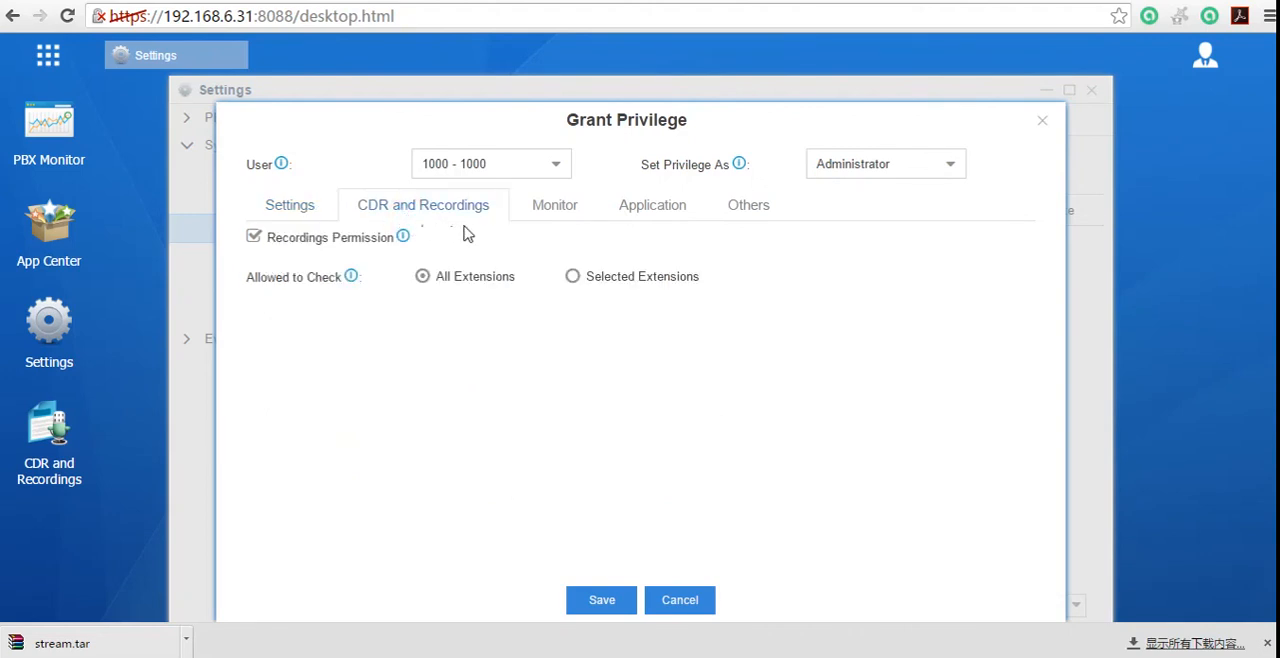
pyautogui.click(560, 212)
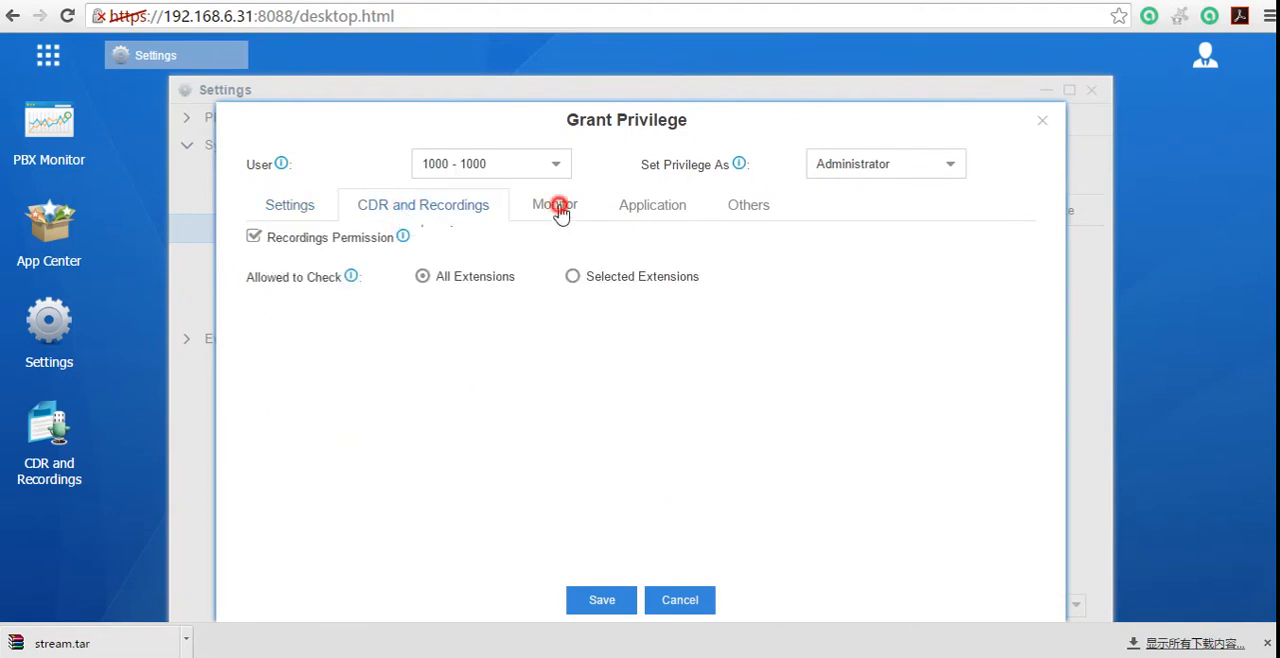
pyautogui.click(660, 212)
pyautogui.click(752, 210)
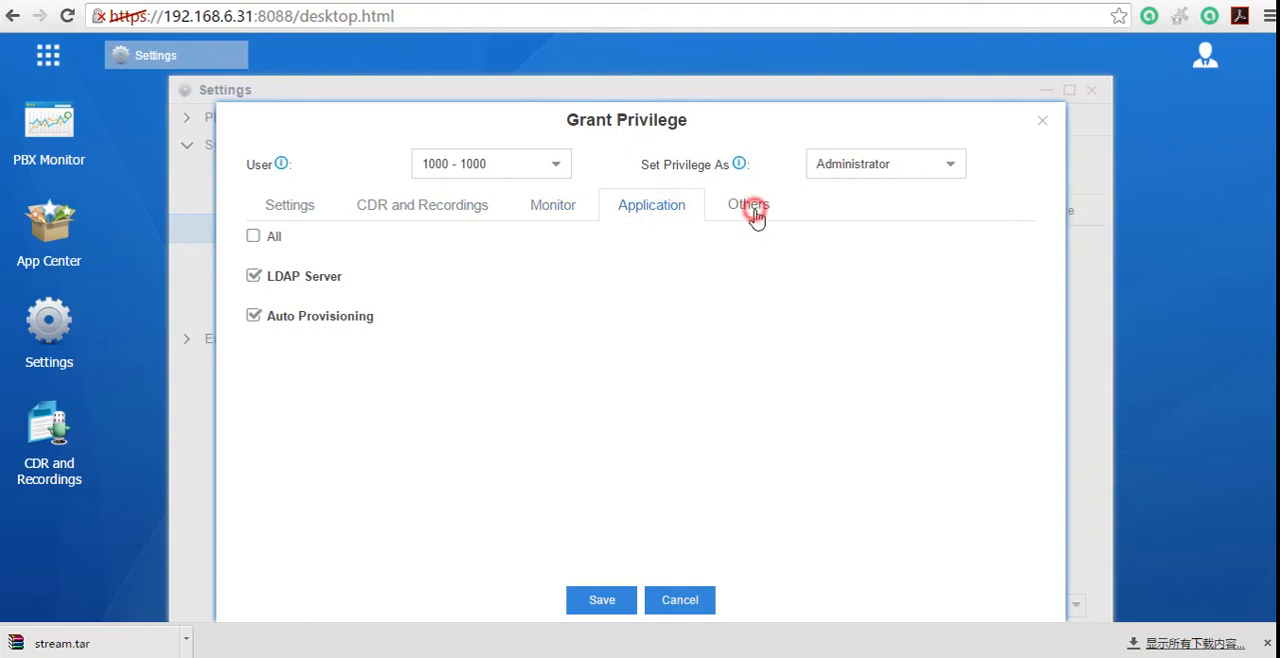
pyautogui.click(310, 205)
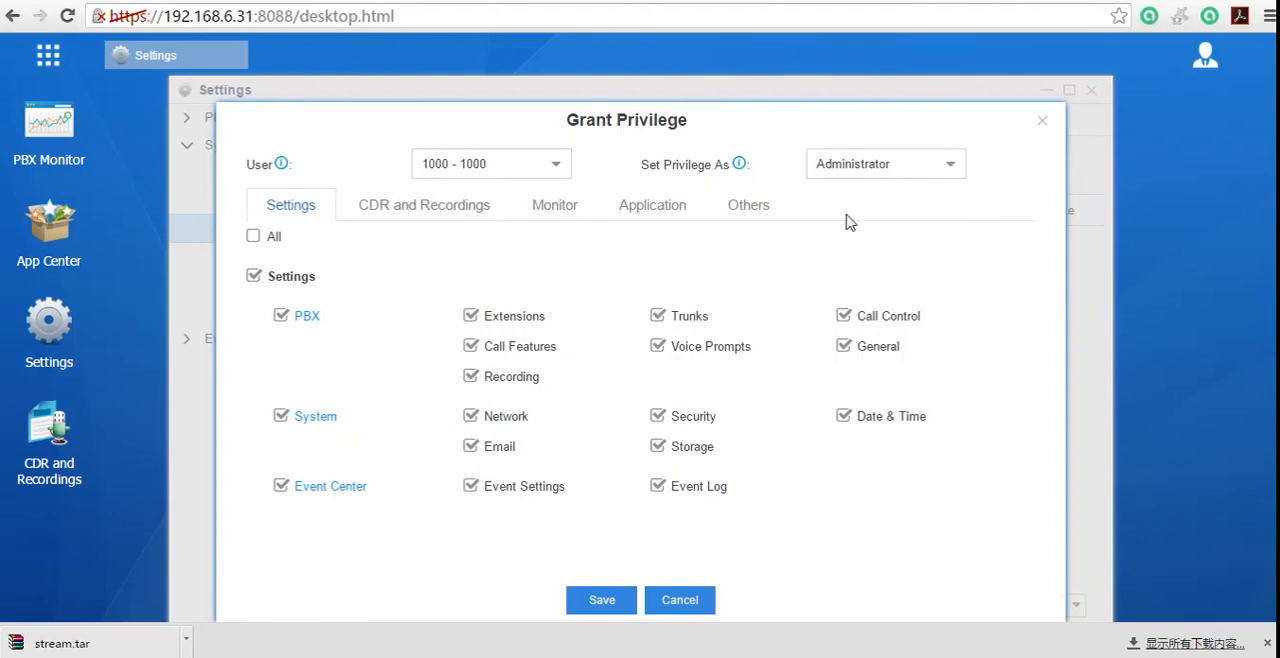
# Step: Remove the Trunks, Voice Prompts, Call Features, Recording, Network and Security permissions from the privilege for extension 1000
pyautogui.click(657, 316)
pyautogui.click(657, 346)
pyautogui.click(470, 346)
pyautogui.click(470, 376)
pyautogui.click(470, 416)
pyautogui.click(658, 418)
# Step: Keep the privilege type as Administrator and re-enable the Call Features, Trunks, Voice Prompts, Recording and Network permissions
pyautogui.click(940, 168)
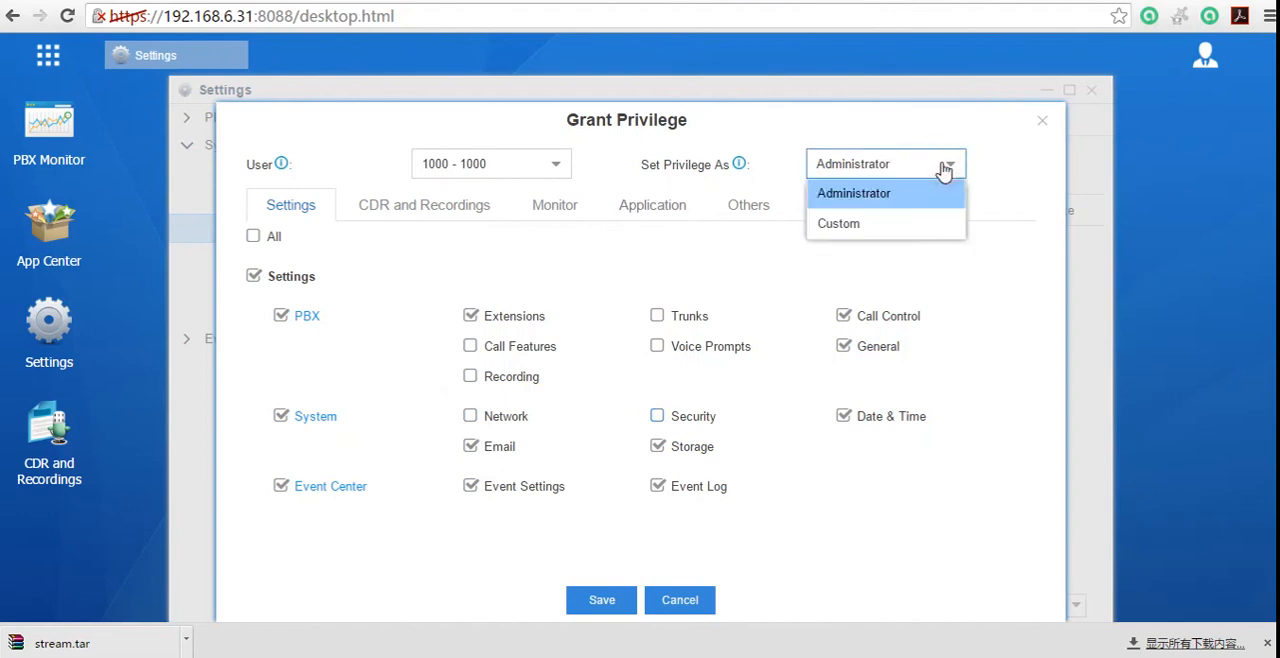
pyautogui.click(882, 200)
pyautogui.click(471, 346)
pyautogui.click(658, 317)
pyautogui.click(657, 346)
pyautogui.click(471, 377)
pyautogui.click(470, 417)
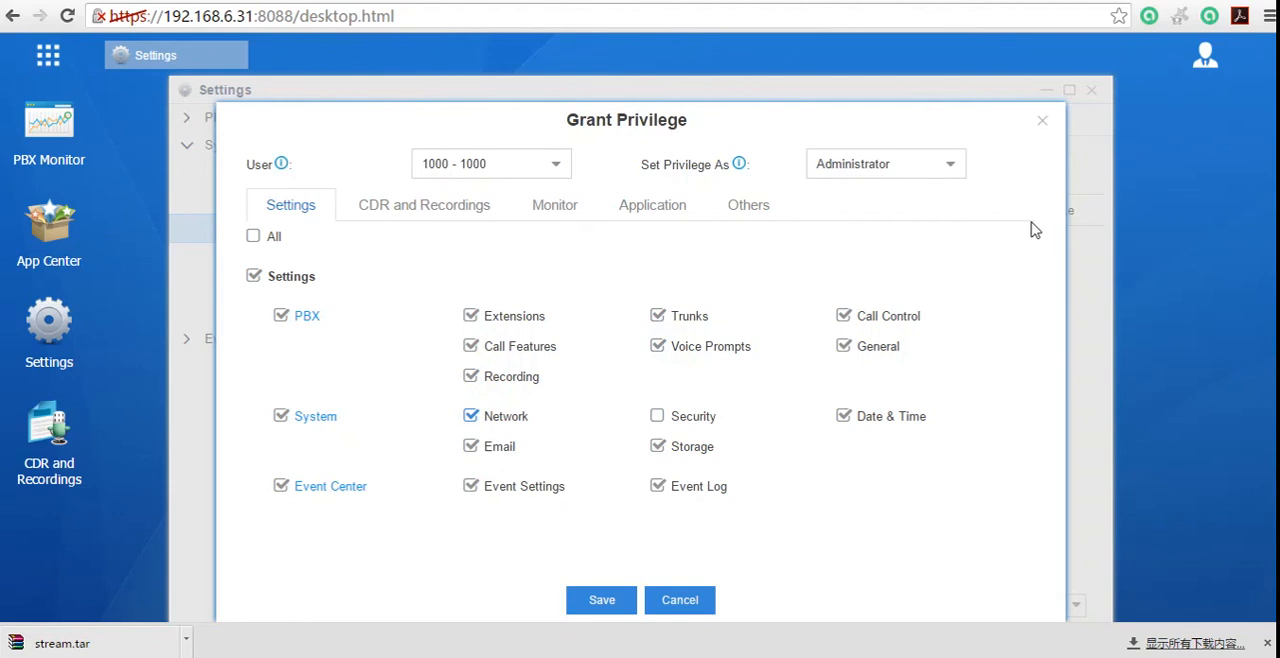
# Step: Re-enable the Security permission and review the Application, Others, Monitor, and CDR and Recordings permissions for extension 1000
pyautogui.click(657, 416)
pyautogui.click(638, 218)
pyautogui.click(744, 186)
pyautogui.click(556, 206)
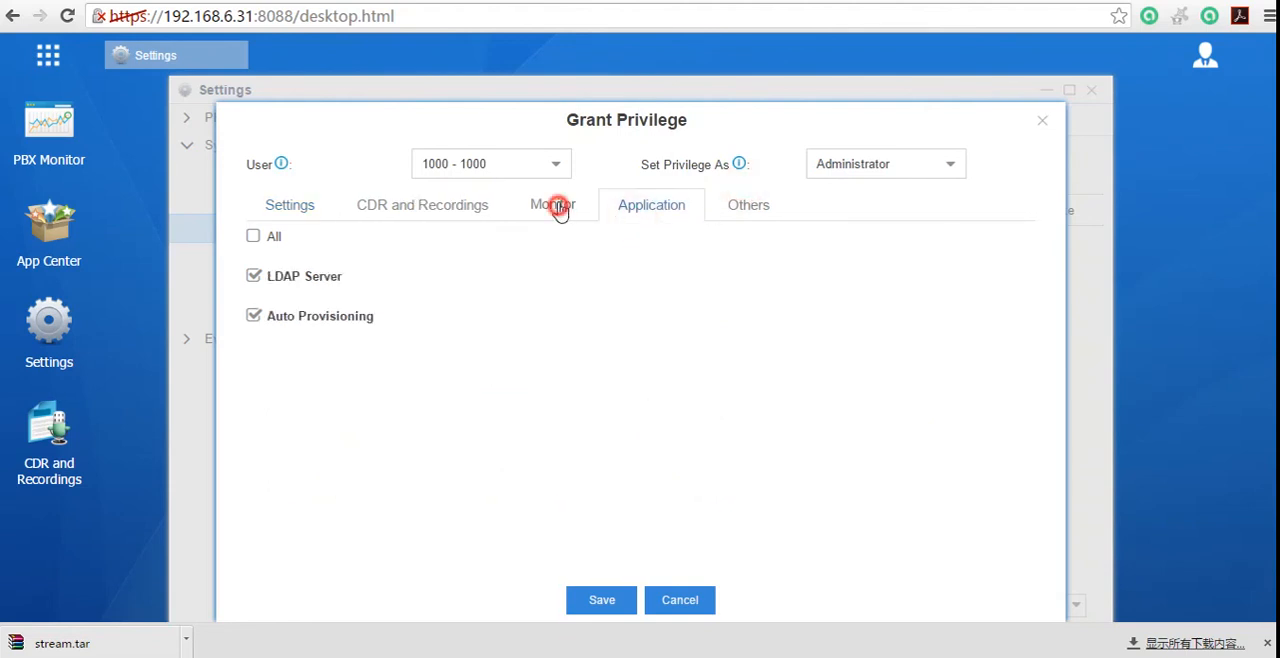
pyautogui.click(471, 212)
# Step: Select extension 1003 as the user and set its privilege type to Custom
pyautogui.click(949, 168)
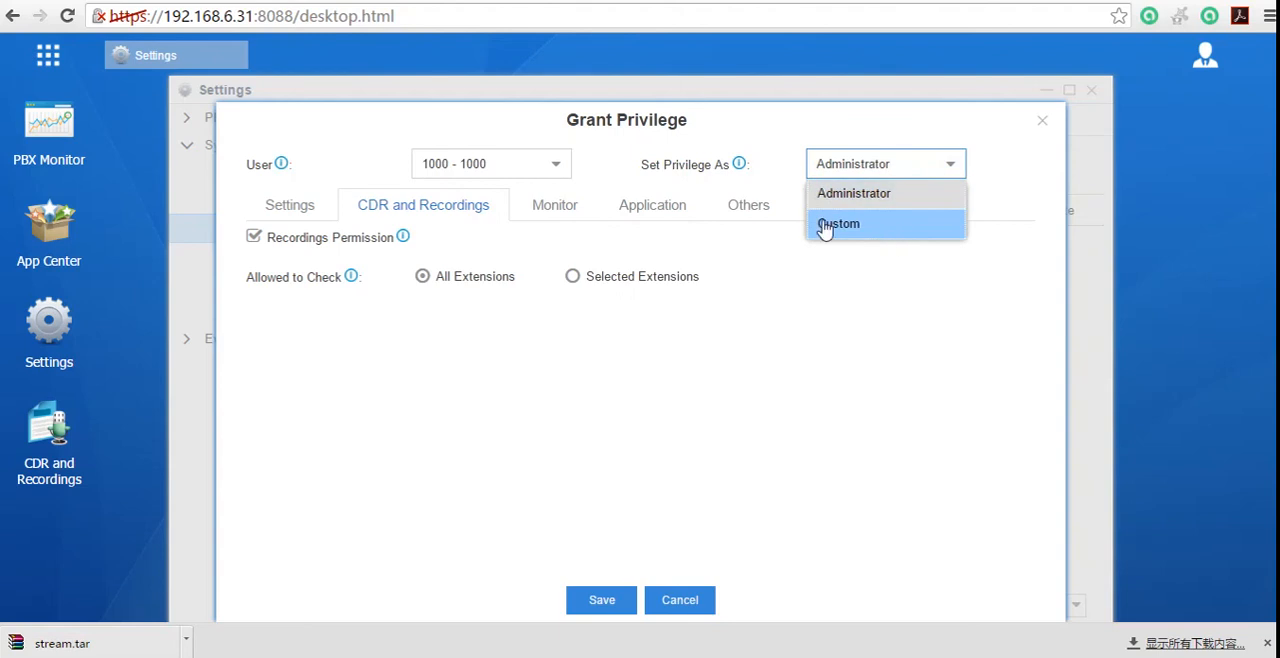
pyautogui.click(553, 167)
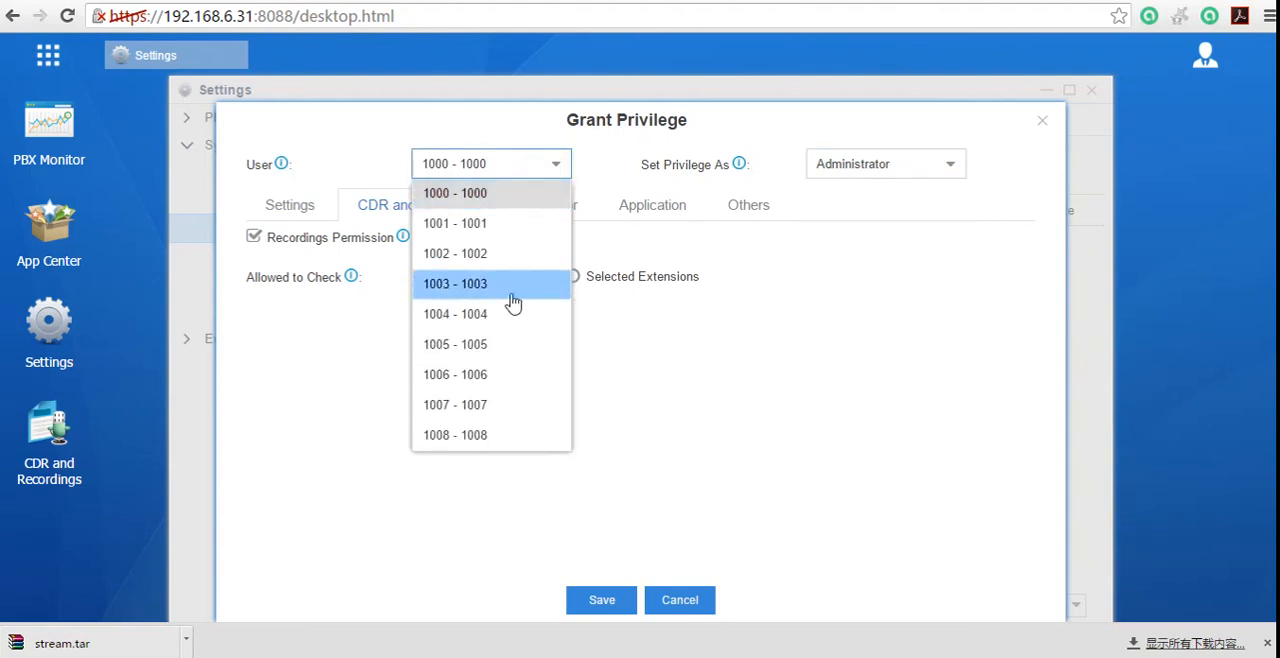
pyautogui.click(513, 285)
pyautogui.click(949, 170)
pyautogui.click(882, 224)
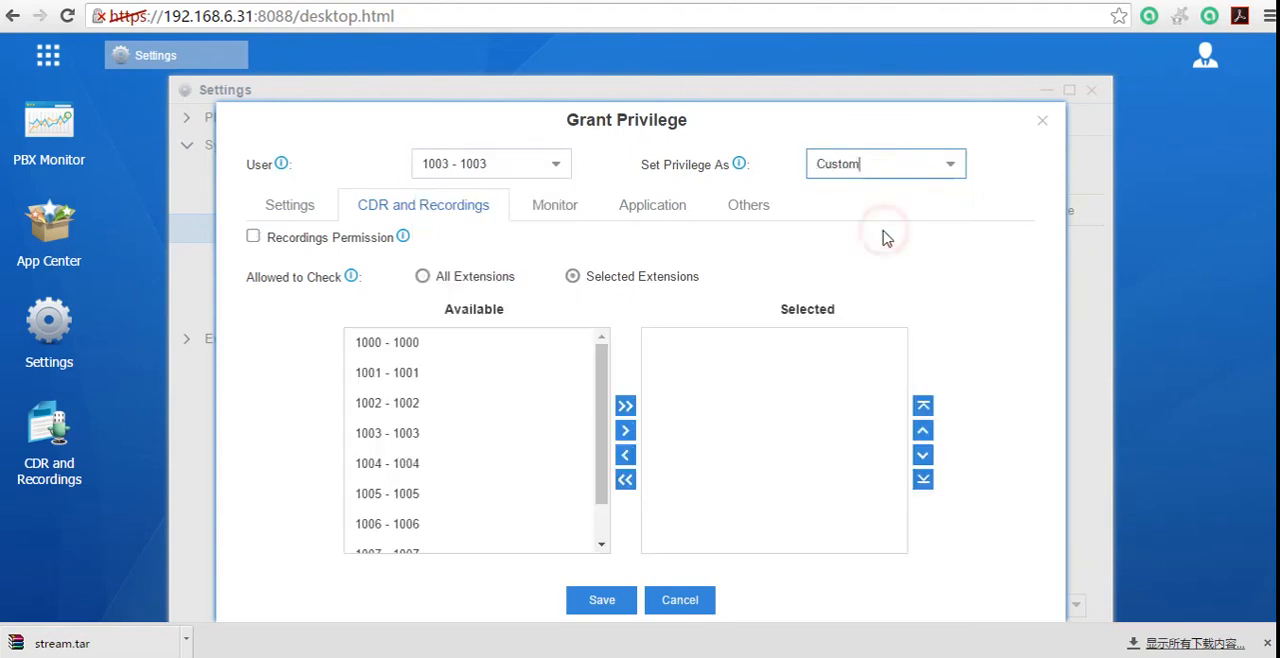
# Step: Enable the Extensions, Trunks, Voice Prompts, Call Control and General permissions for extension 1003
pyautogui.click(300, 206)
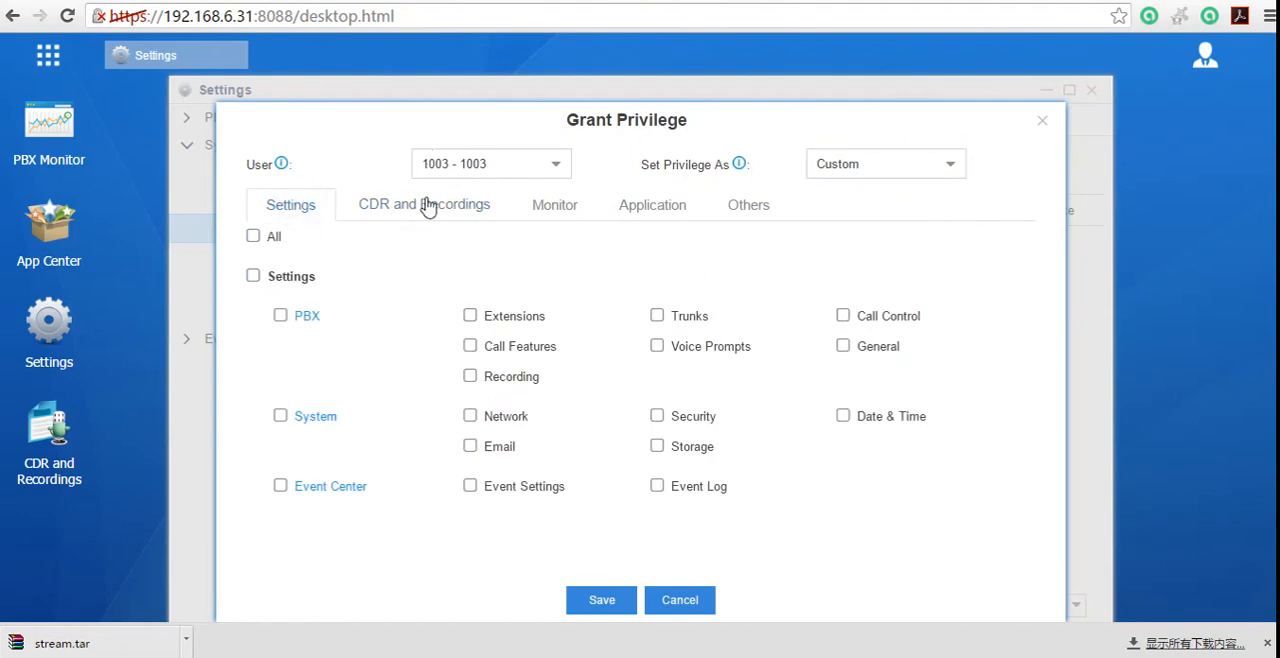
pyautogui.click(470, 316)
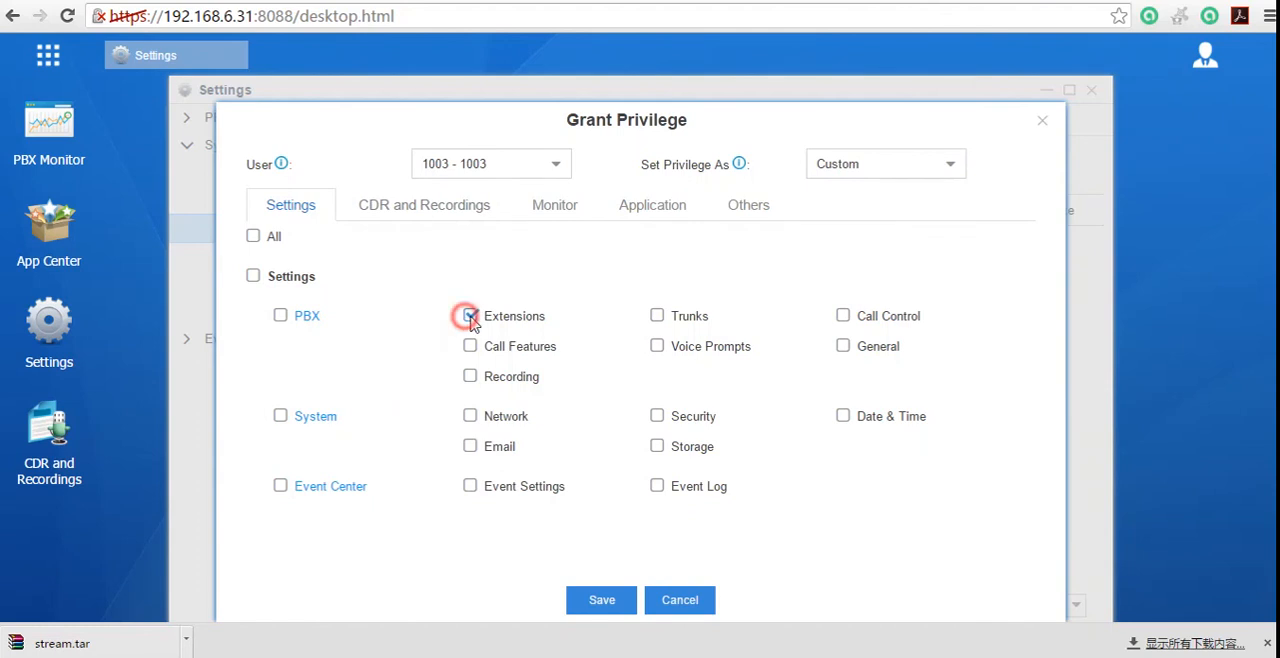
pyautogui.click(658, 316)
pyautogui.click(659, 346)
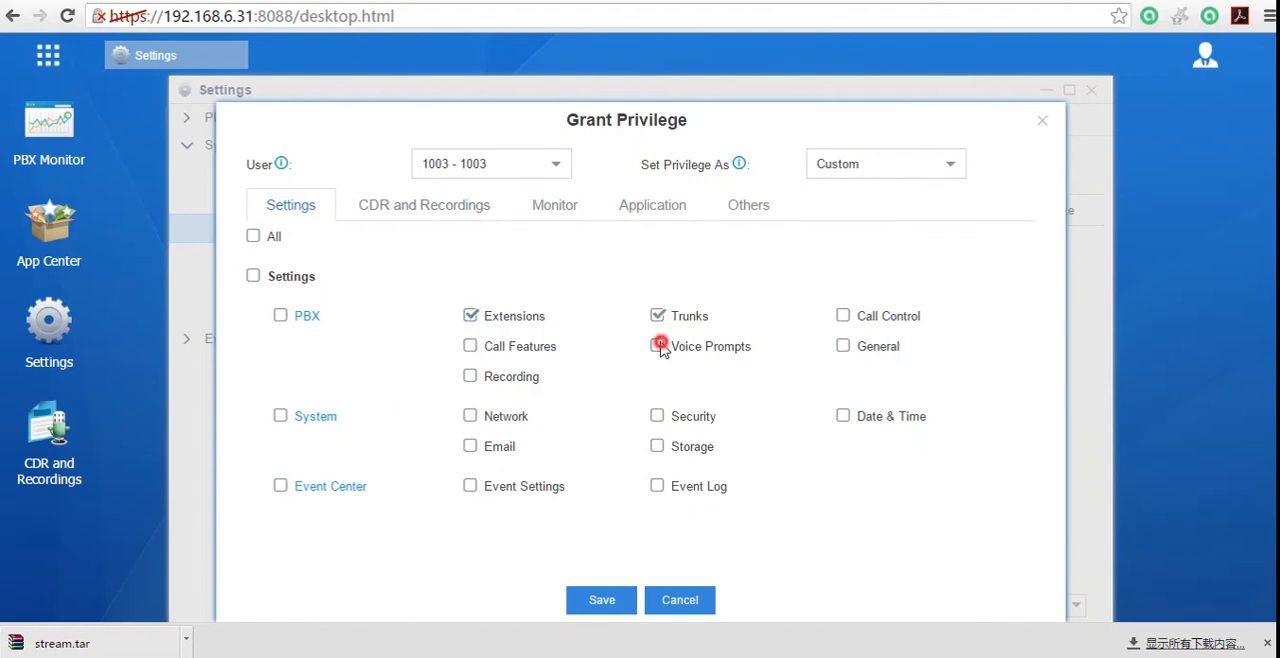
pyautogui.click(842, 316)
pyautogui.click(843, 347)
# Step: In the CDR and Recordings permissions, switch the privilege to Administrator and try Selected Extensions, returning to All Extensions
pyautogui.click(464, 205)
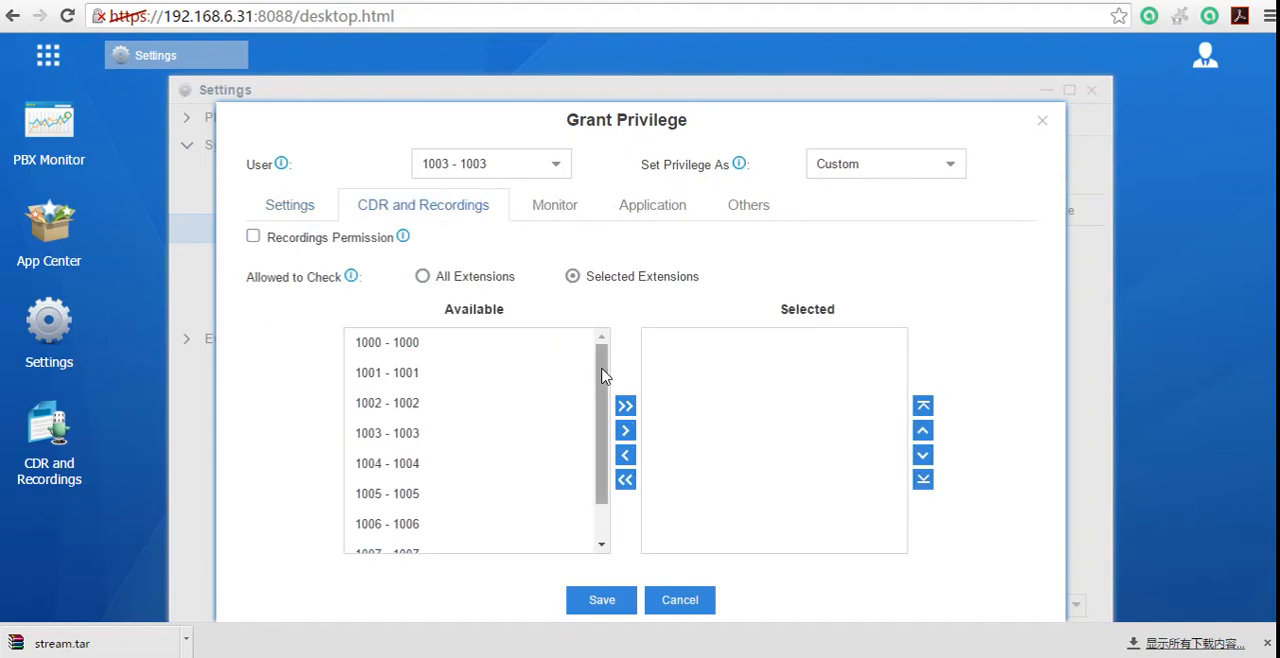
pyautogui.scroll(-1, 604, 345)
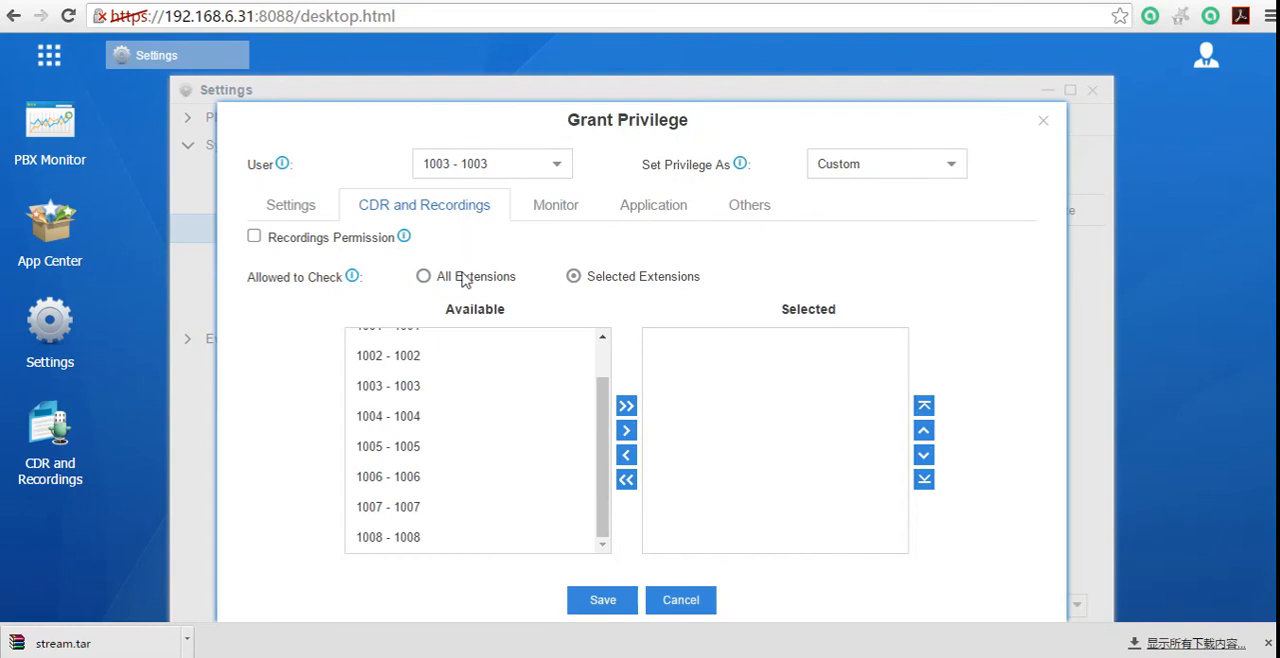
pyautogui.click(947, 164)
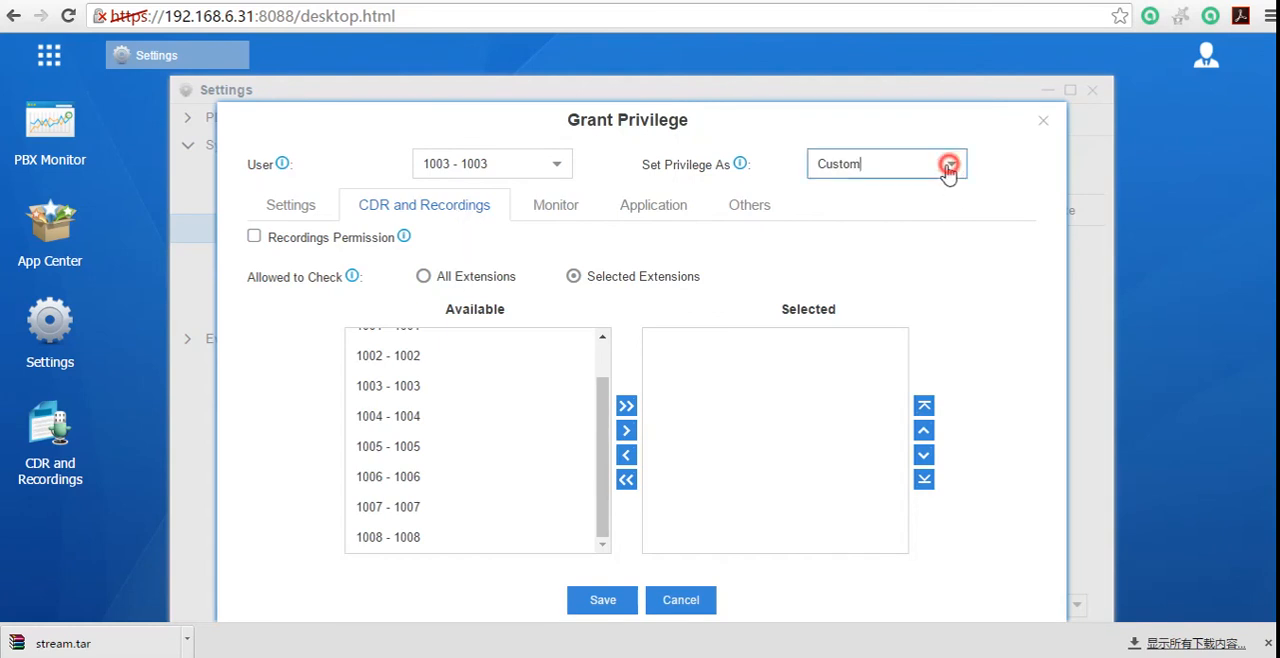
pyautogui.click(884, 196)
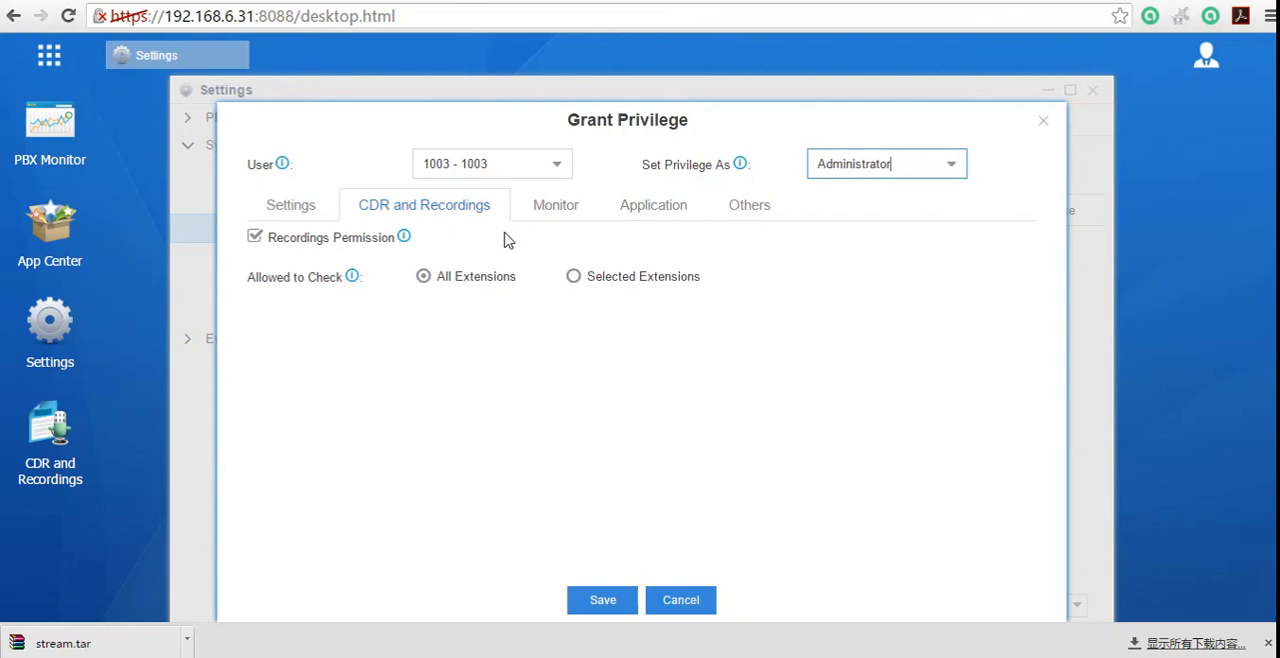
pyautogui.click(573, 276)
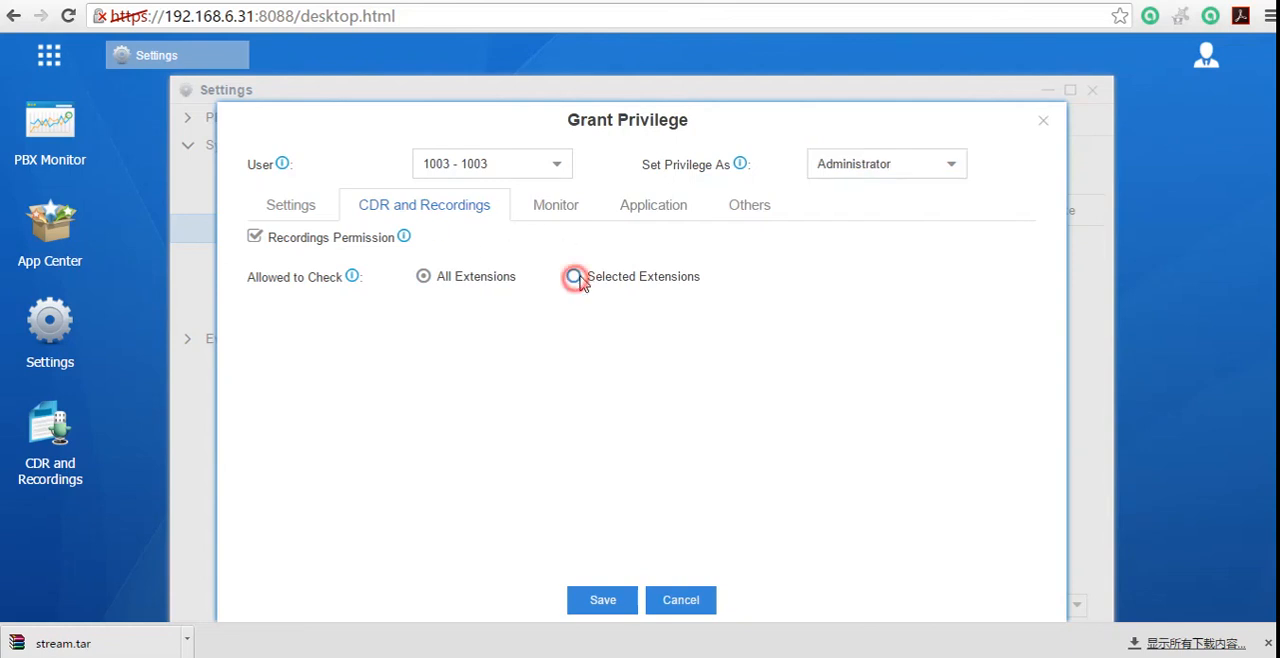
pyautogui.click(423, 276)
# Step: Set the privilege type back to Custom and try All Extensions, returning to Selected Extensions for the recordings check
pyautogui.click(943, 164)
pyautogui.click(887, 224)
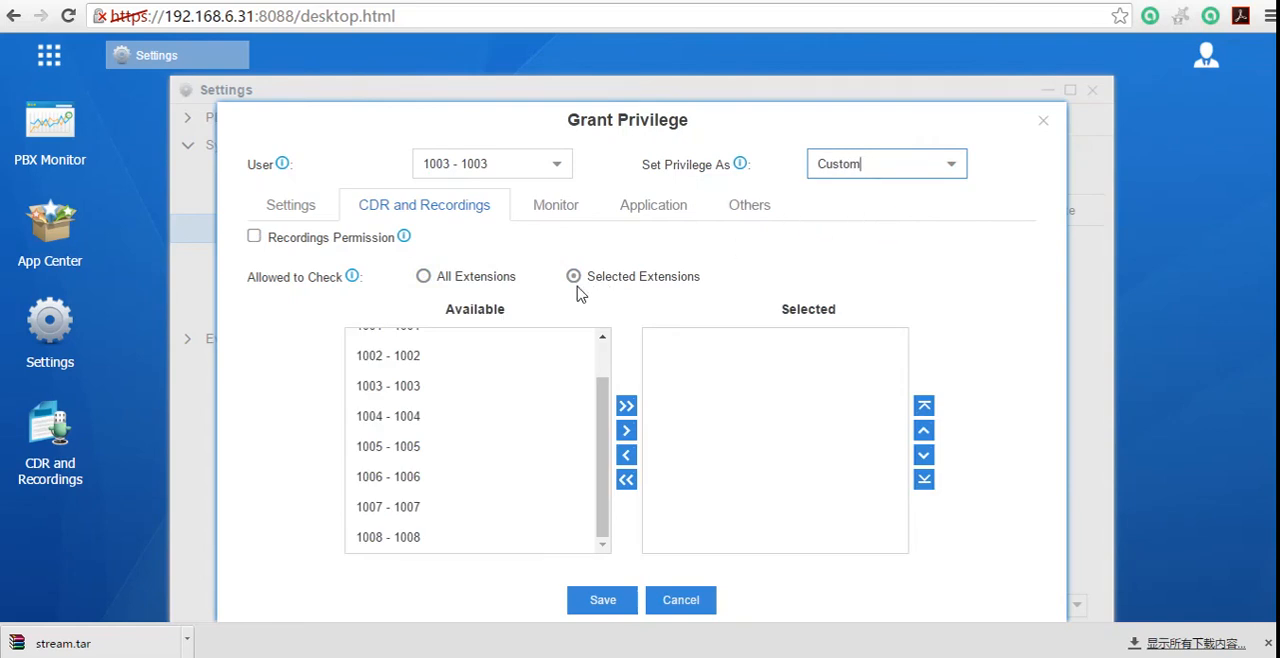
pyautogui.scroll(2, 566, 435)
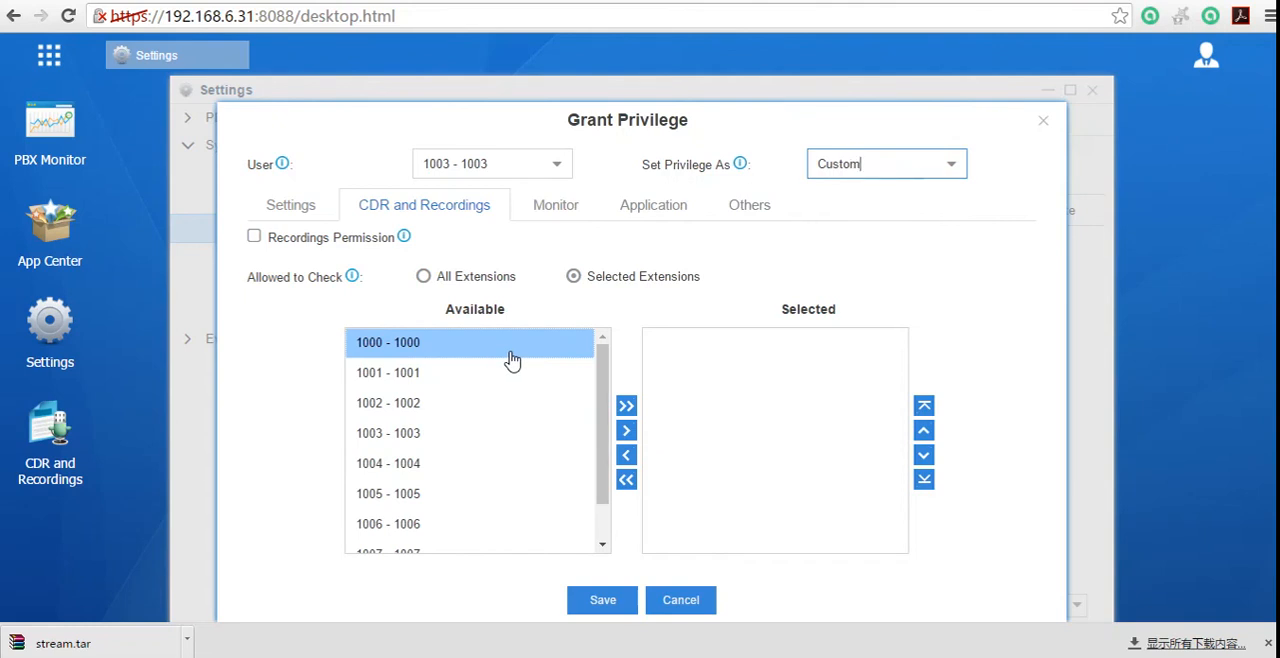
pyautogui.click(423, 277)
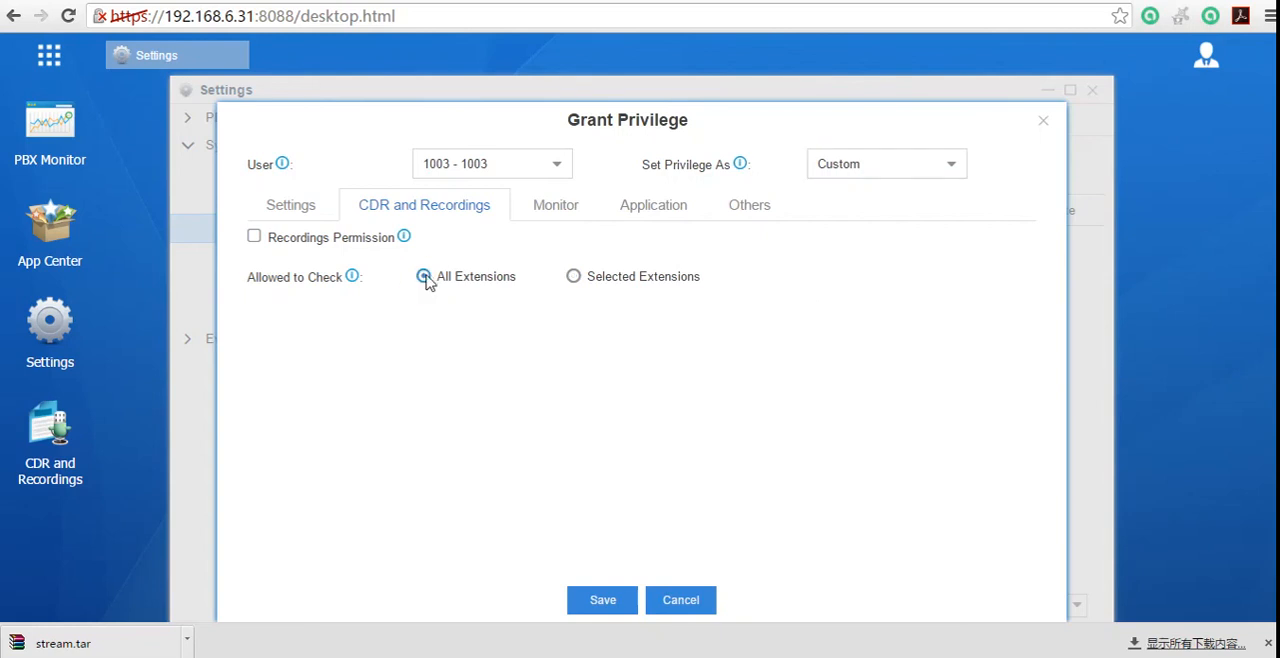
pyautogui.click(574, 278)
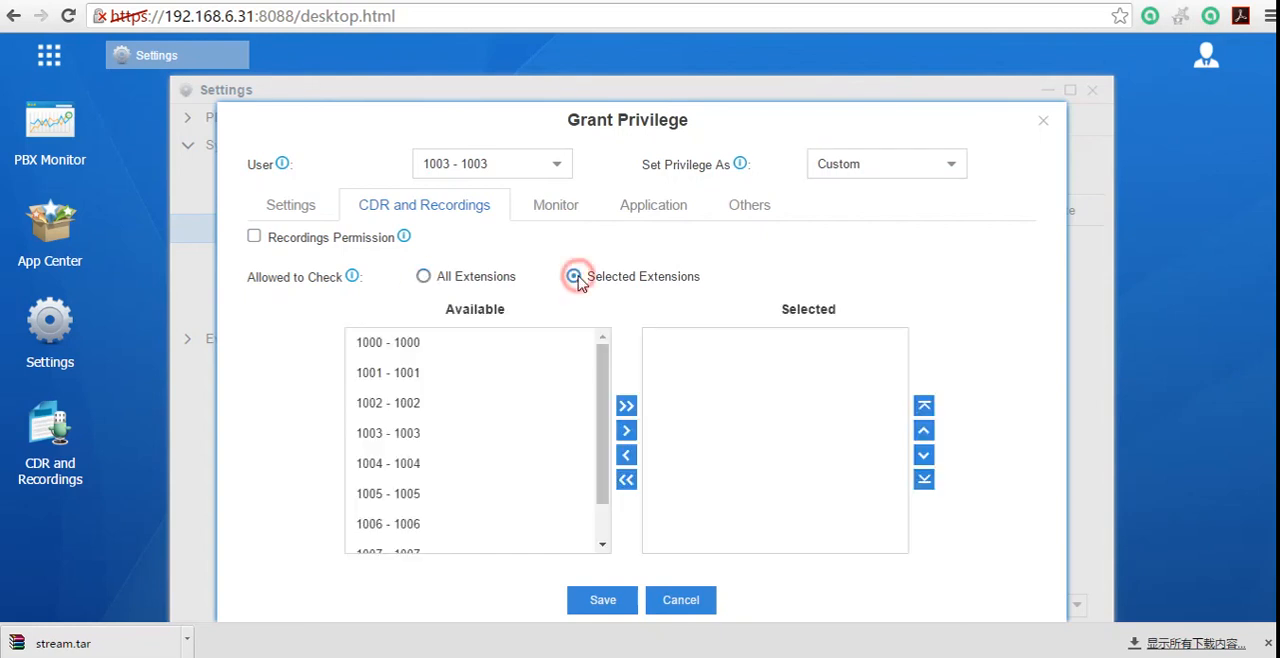
# Step: Keep the privilege type as Custom and grant all permissions in the Settings category
pyautogui.click(312, 216)
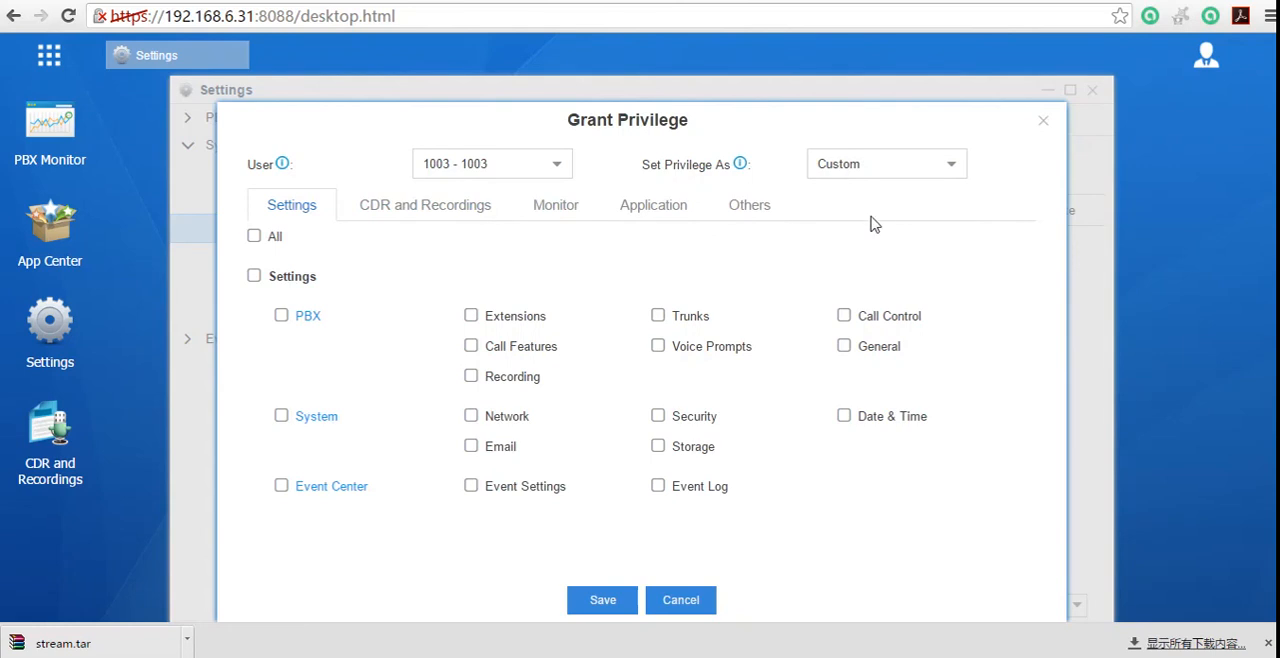
pyautogui.click(953, 168)
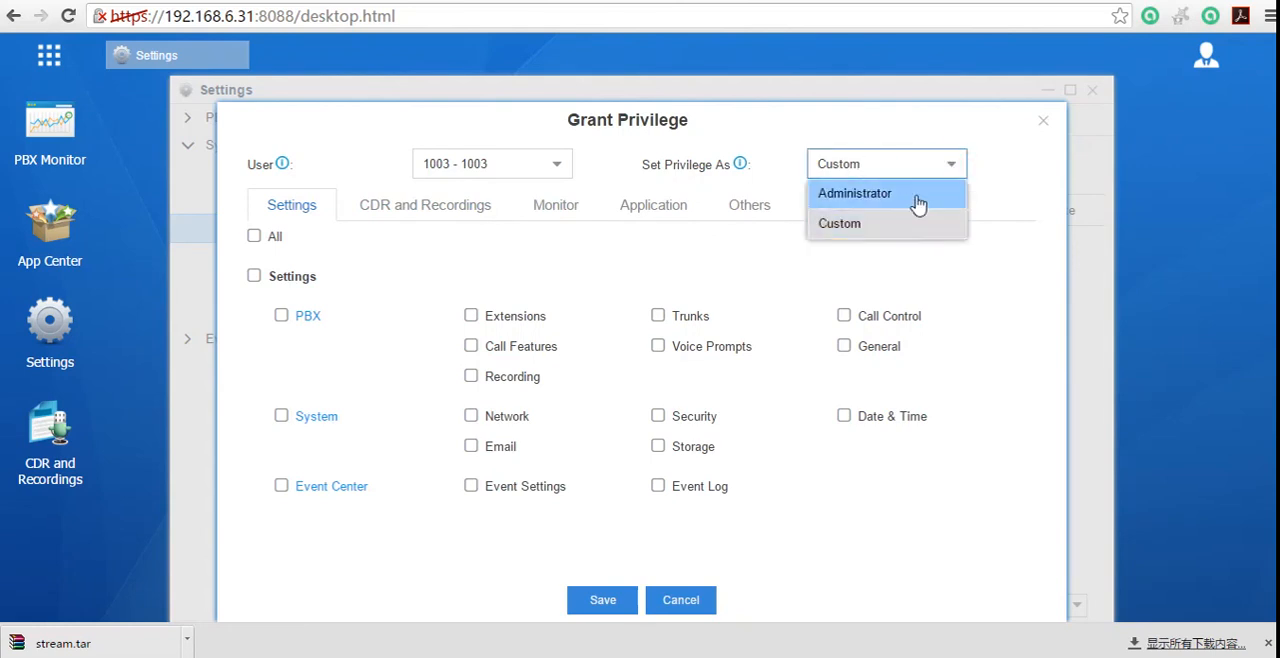
pyautogui.click(906, 220)
pyautogui.click(253, 237)
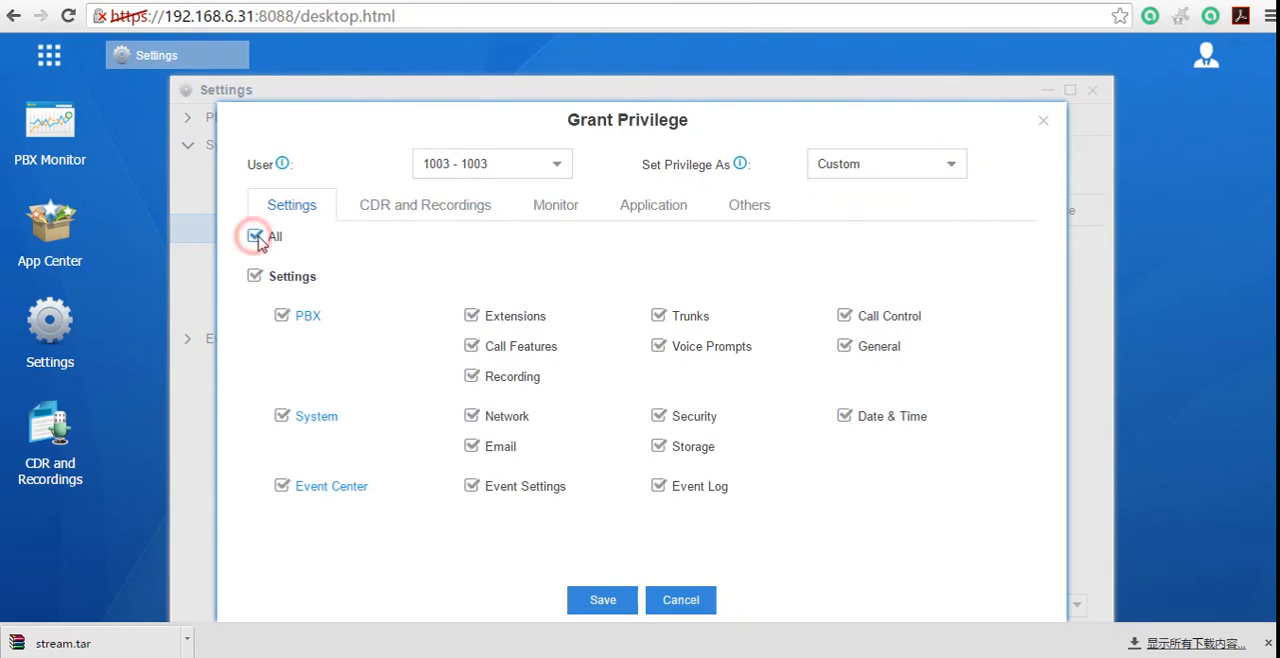
# Step: Enable the Recordings Permission and allow extension 1003 to check All Extensions
pyautogui.click(466, 207)
pyautogui.click(254, 237)
pyautogui.click(423, 276)
# Step: Grant all Monitor, Application and Others permissions to extension 1003, and return to the Settings permissions
pyautogui.click(558, 205)
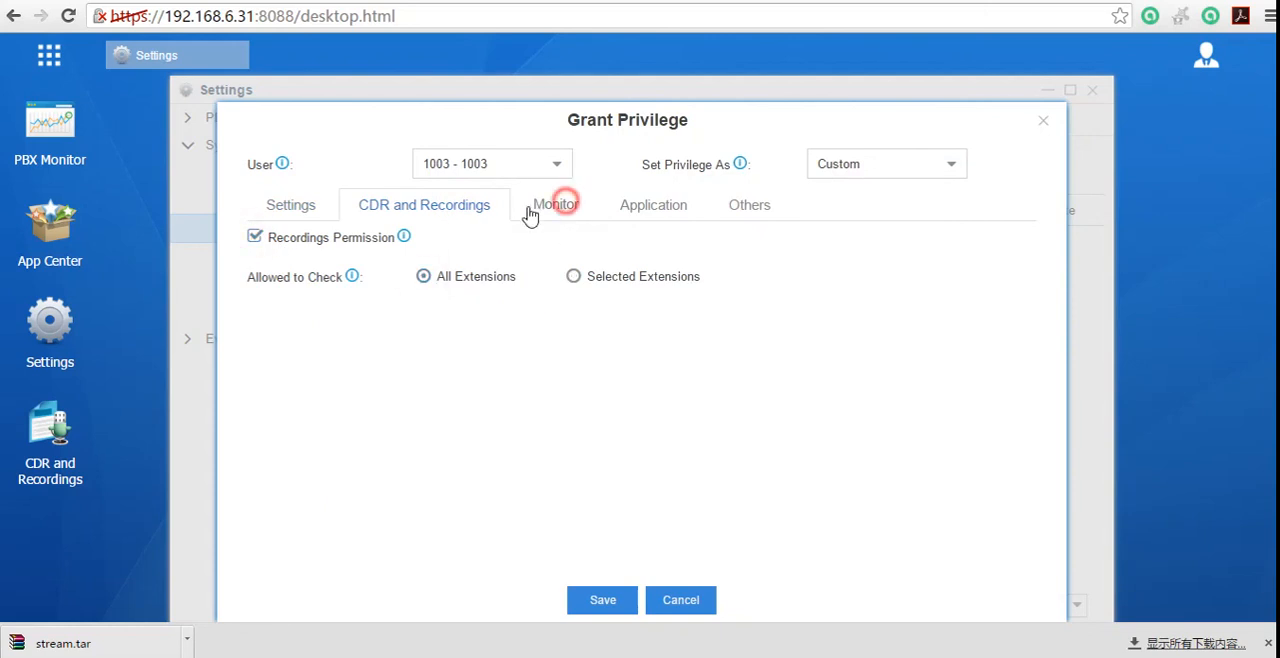
pyautogui.click(254, 236)
pyautogui.click(648, 212)
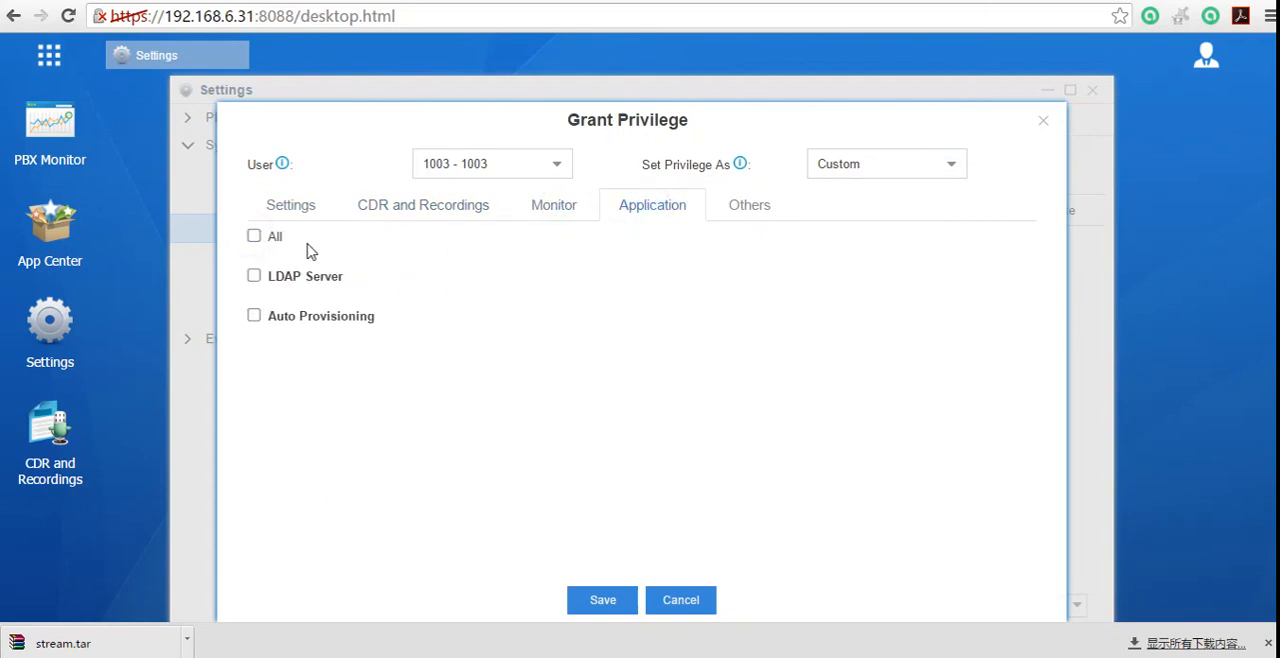
pyautogui.click(255, 236)
pyautogui.click(738, 205)
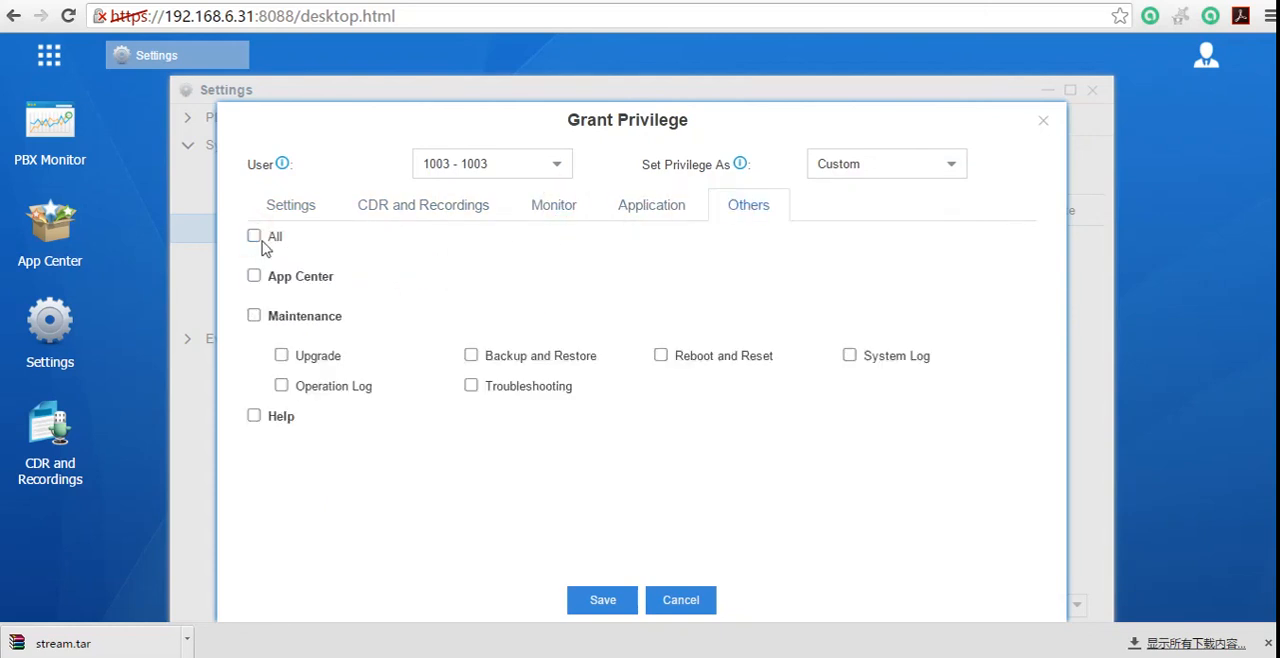
pyautogui.click(254, 237)
pyautogui.click(300, 206)
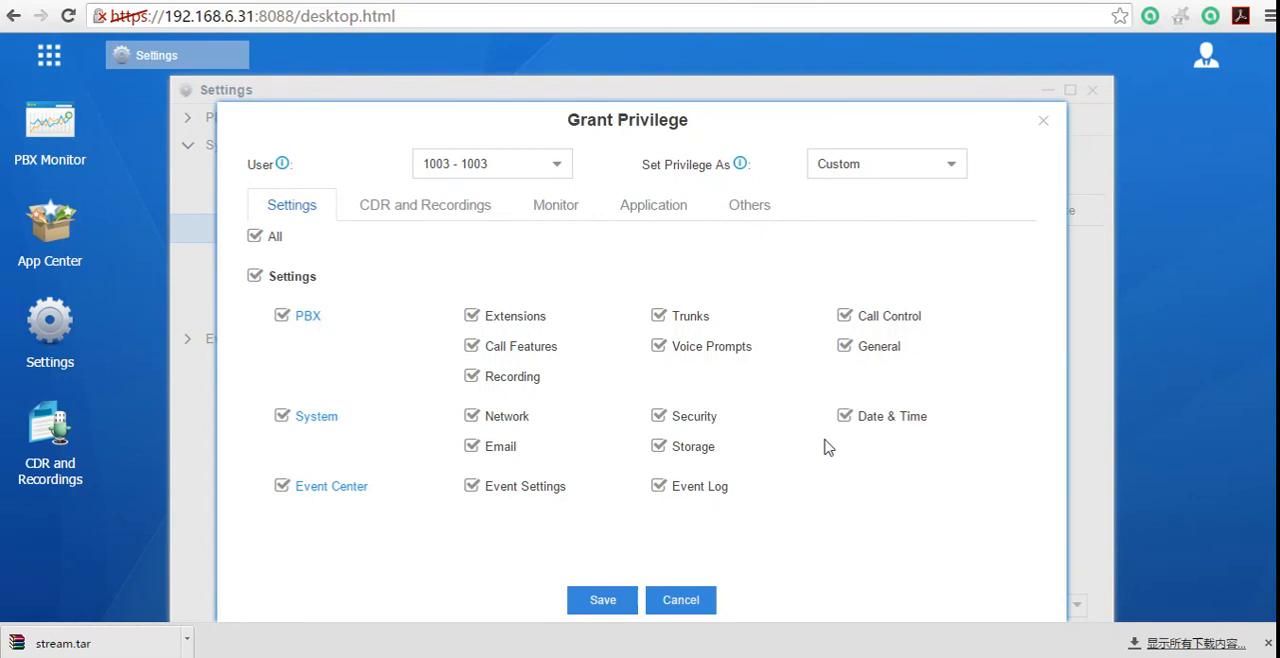
# Step: Close the privilege form without saving, expand the PBX settings list and close the Settings window
pyautogui.click(1043, 122)
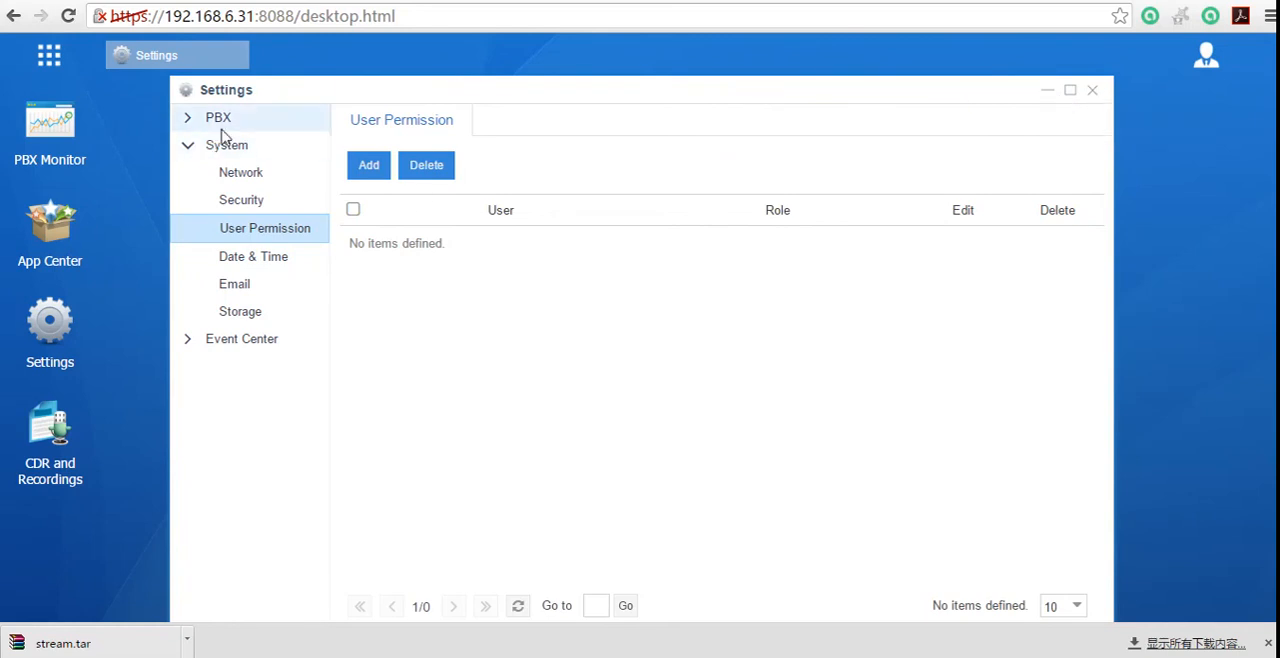
pyautogui.click(187, 120)
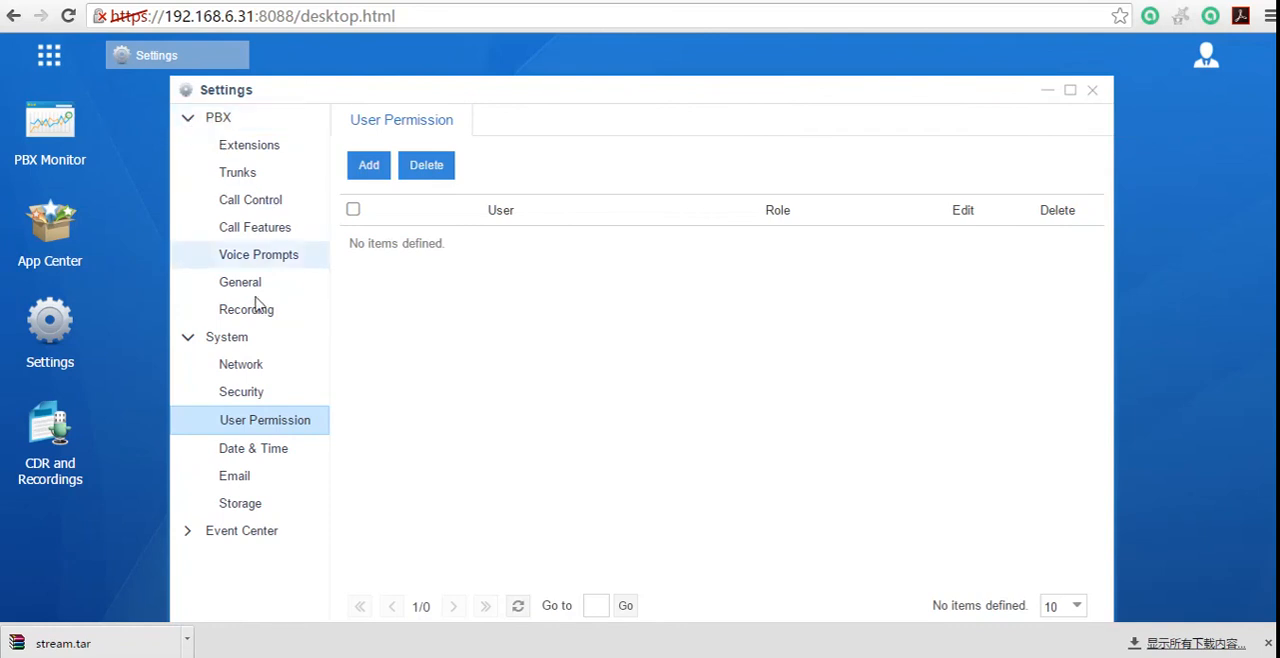
pyautogui.click(1090, 92)
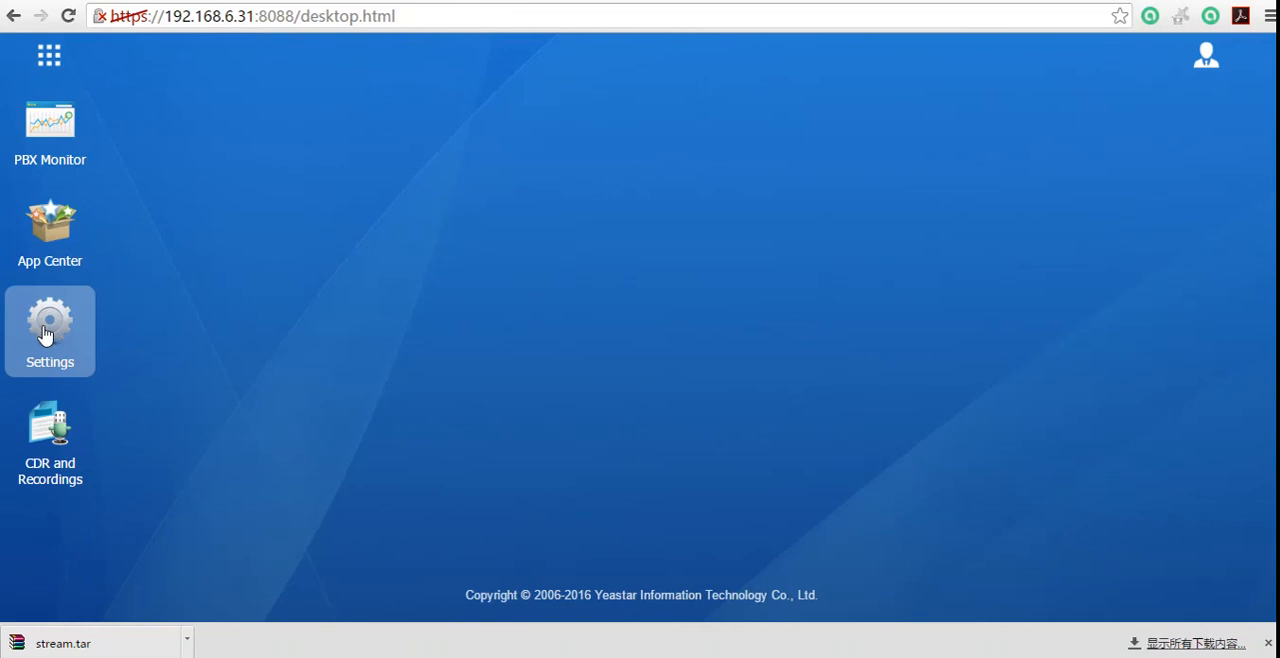
# Step: Open the Settings window and go to the PBX Recording settings
pyautogui.click(43, 328)
pyautogui.click(43, 330)
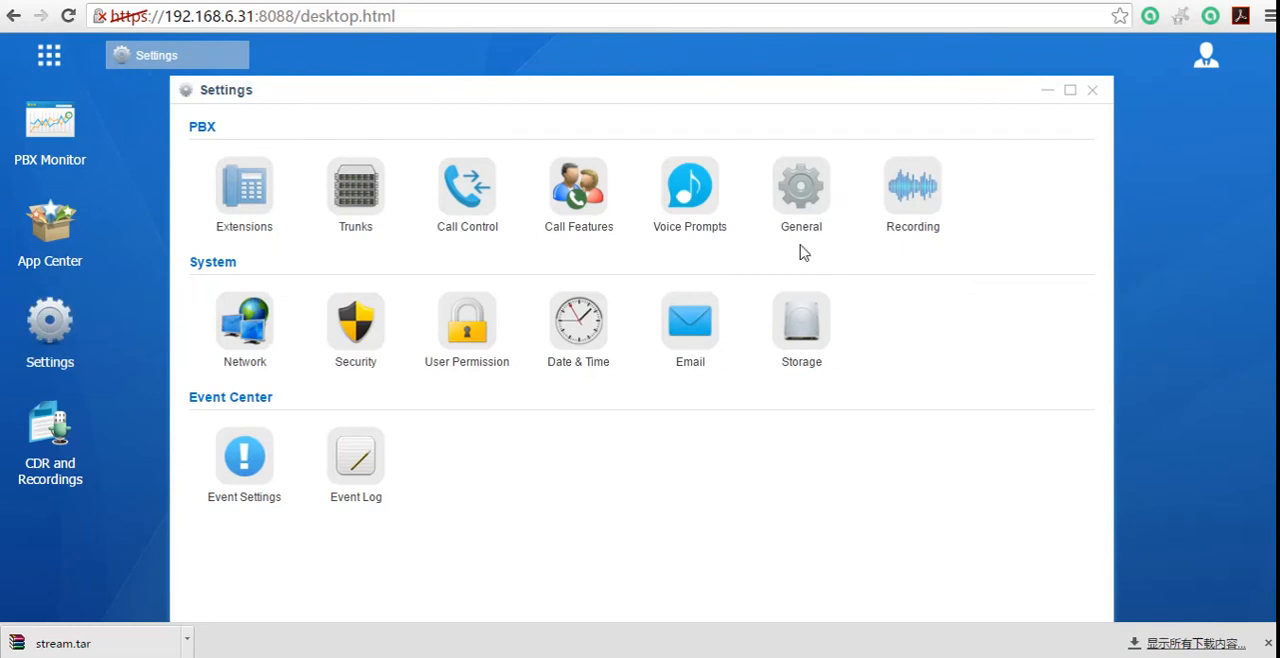
pyautogui.click(900, 218)
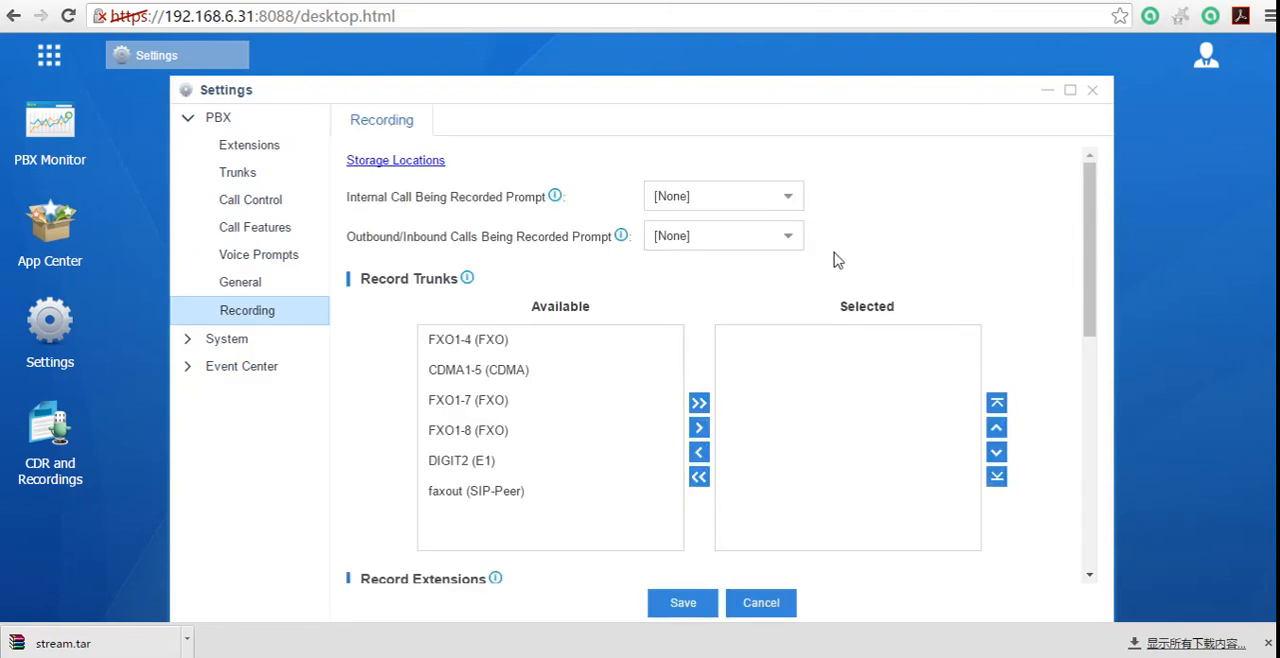
# Step: Open the storage locations linked from the Recording settings and check the available CDR storage options
pyautogui.click(403, 167)
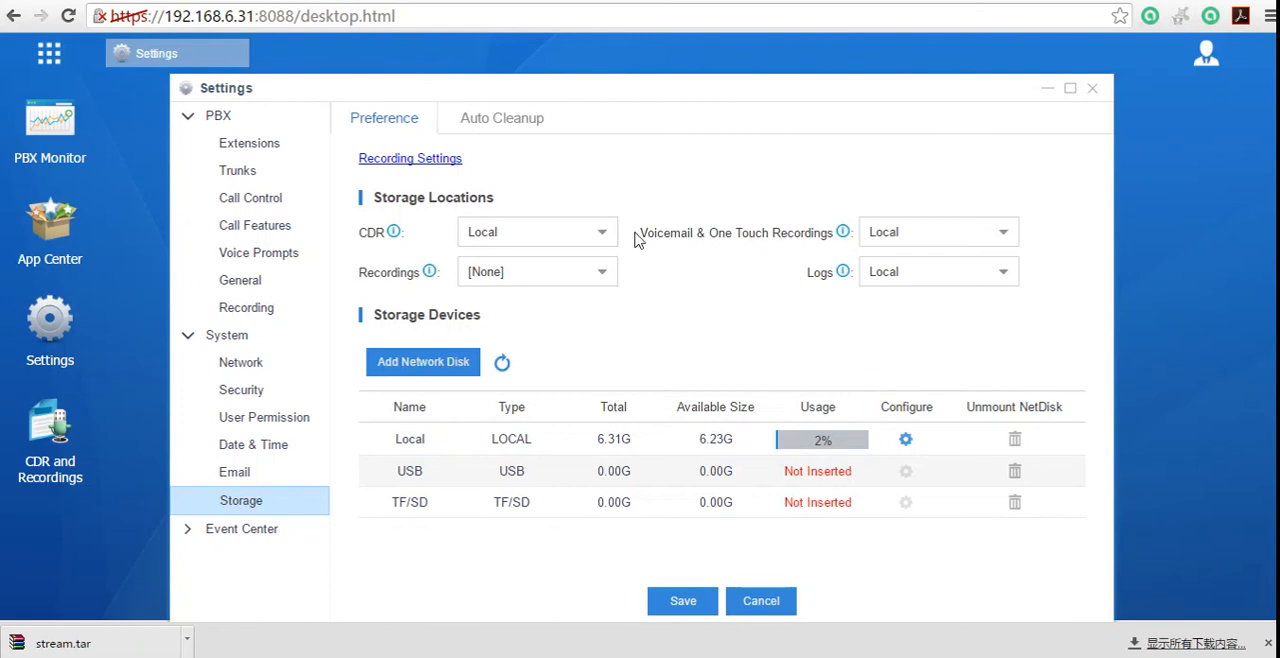
pyautogui.click(600, 231)
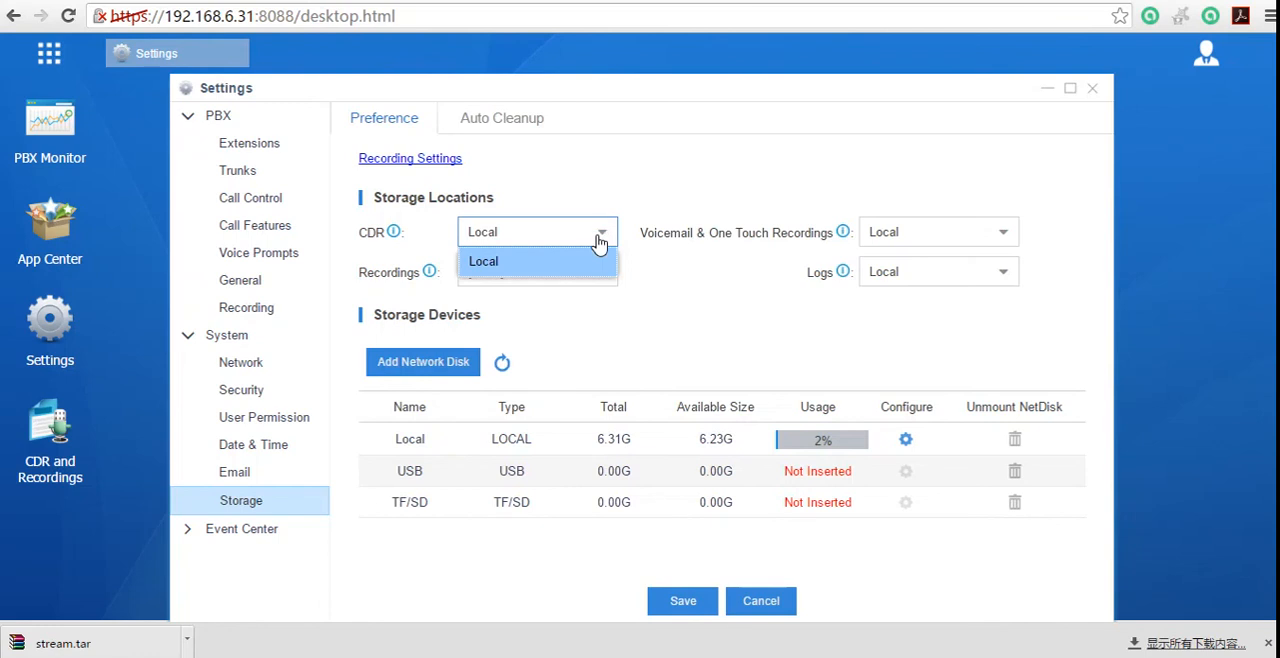
pyautogui.click(651, 320)
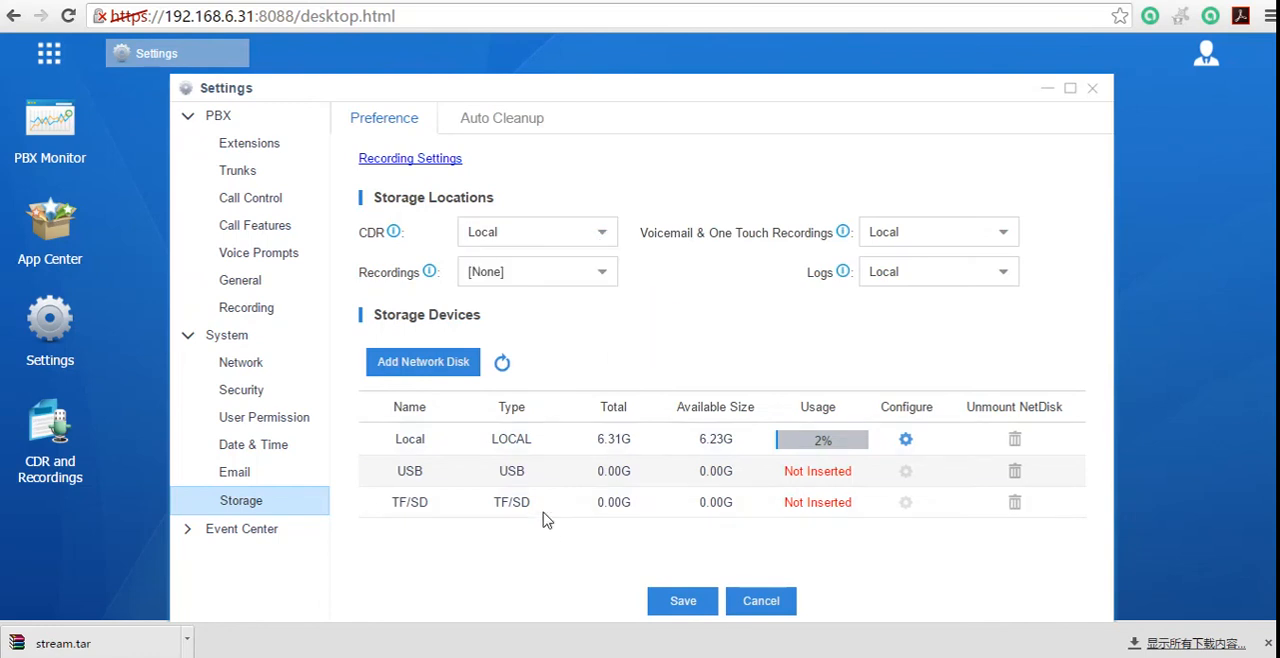
# Step: Return to the Recording settings and set the Internal Call Being Recorded Prompt to alert
pyautogui.click(438, 160)
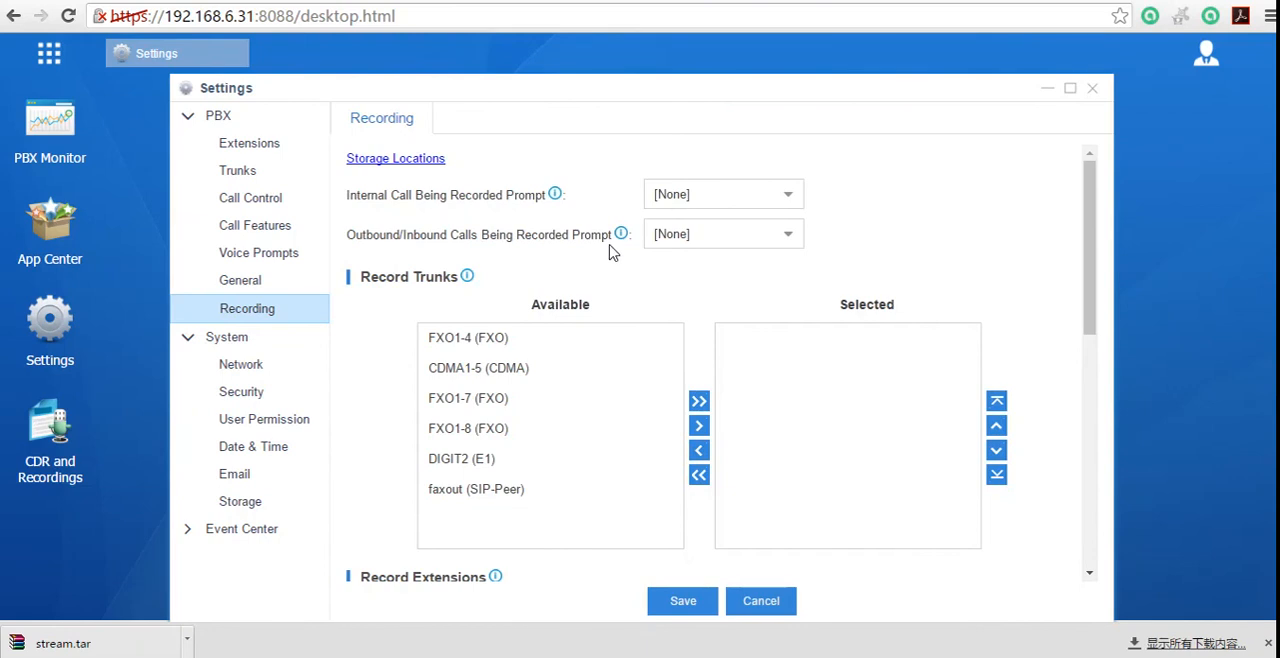
pyautogui.click(786, 193)
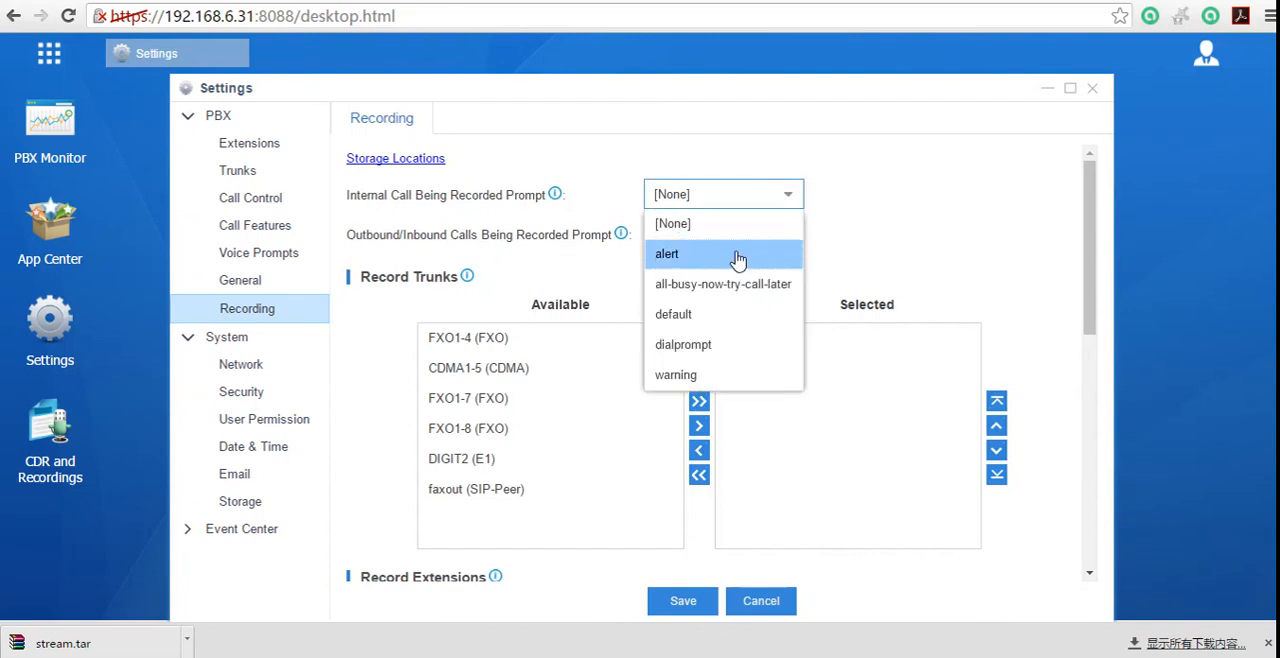
pyautogui.click(737, 256)
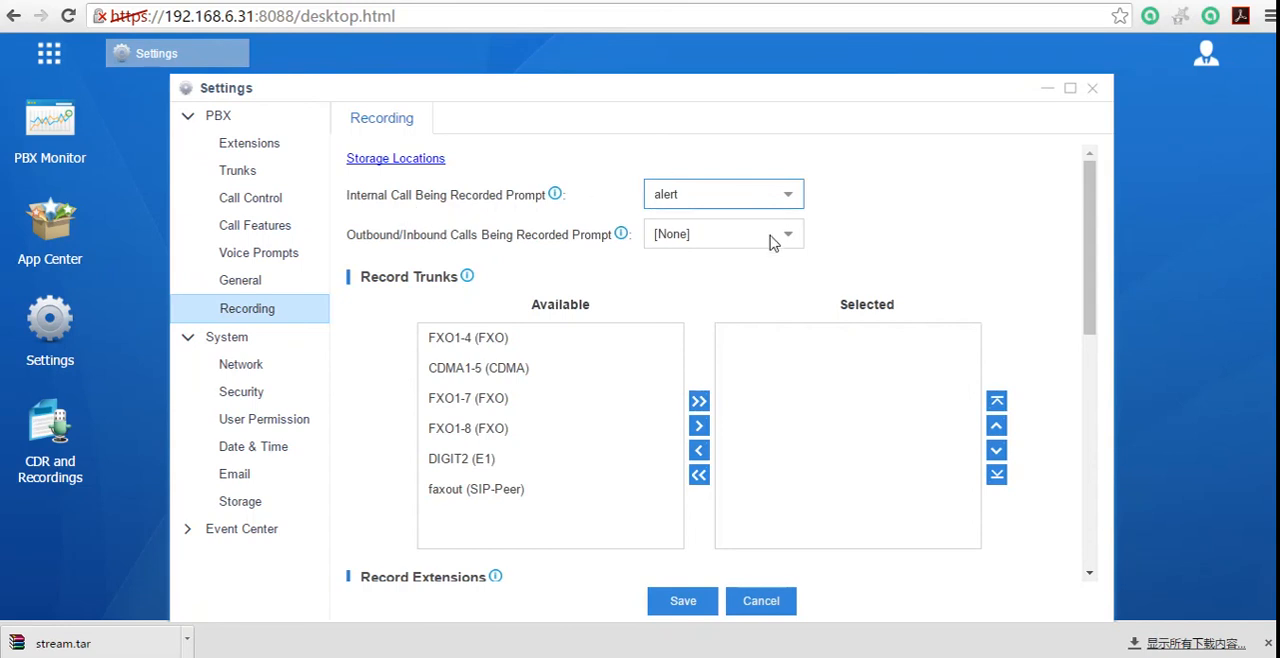
# Step: Set the Internal Call Being Recorded Prompt to [None] and the Outbound/Inbound Calls Being Recorded Prompt to alert
pyautogui.click(788, 196)
pyautogui.click(744, 218)
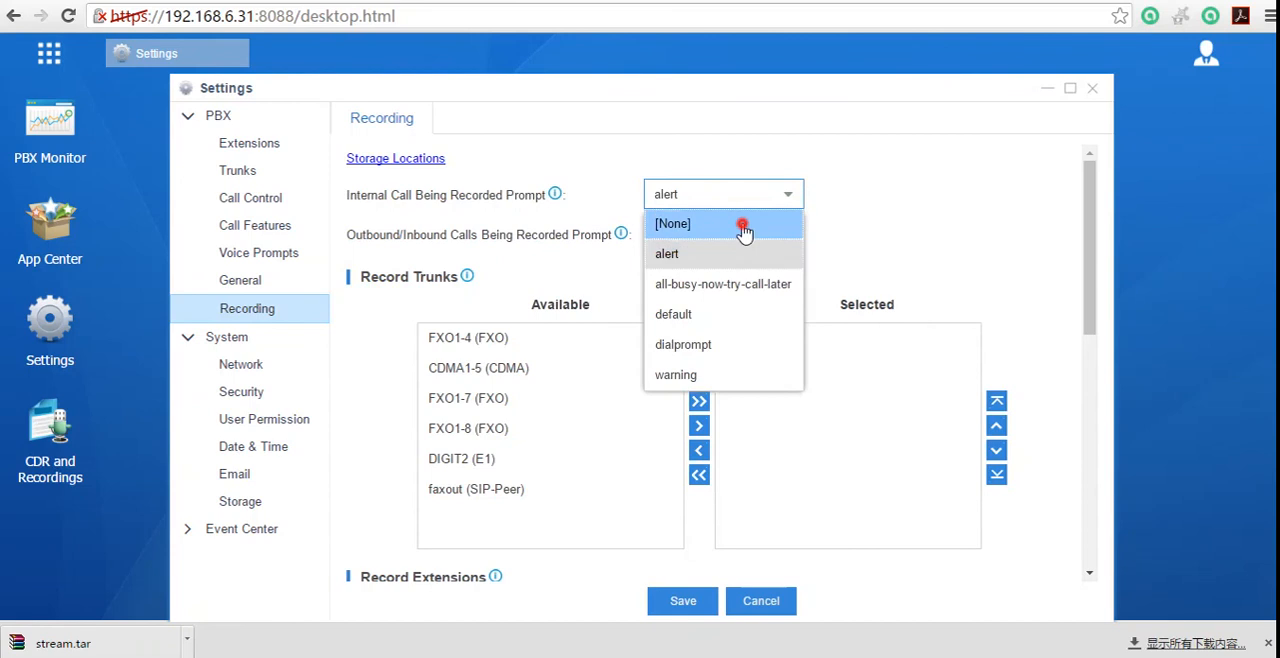
pyautogui.click(762, 234)
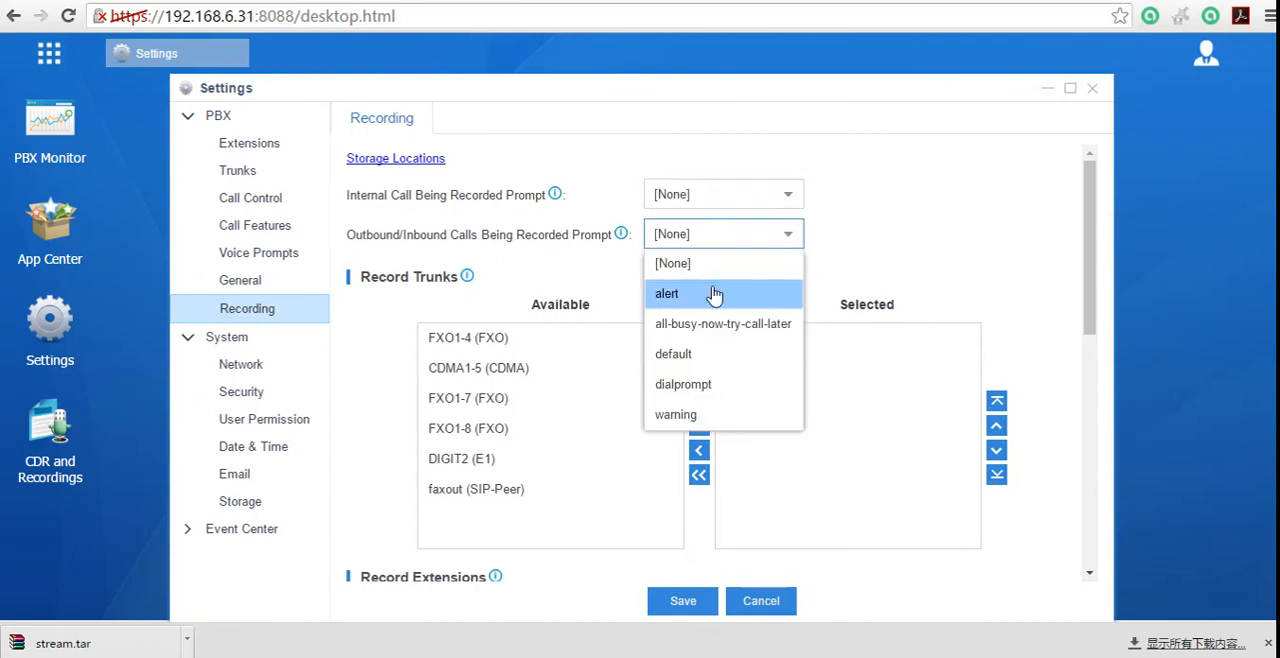
pyautogui.click(710, 293)
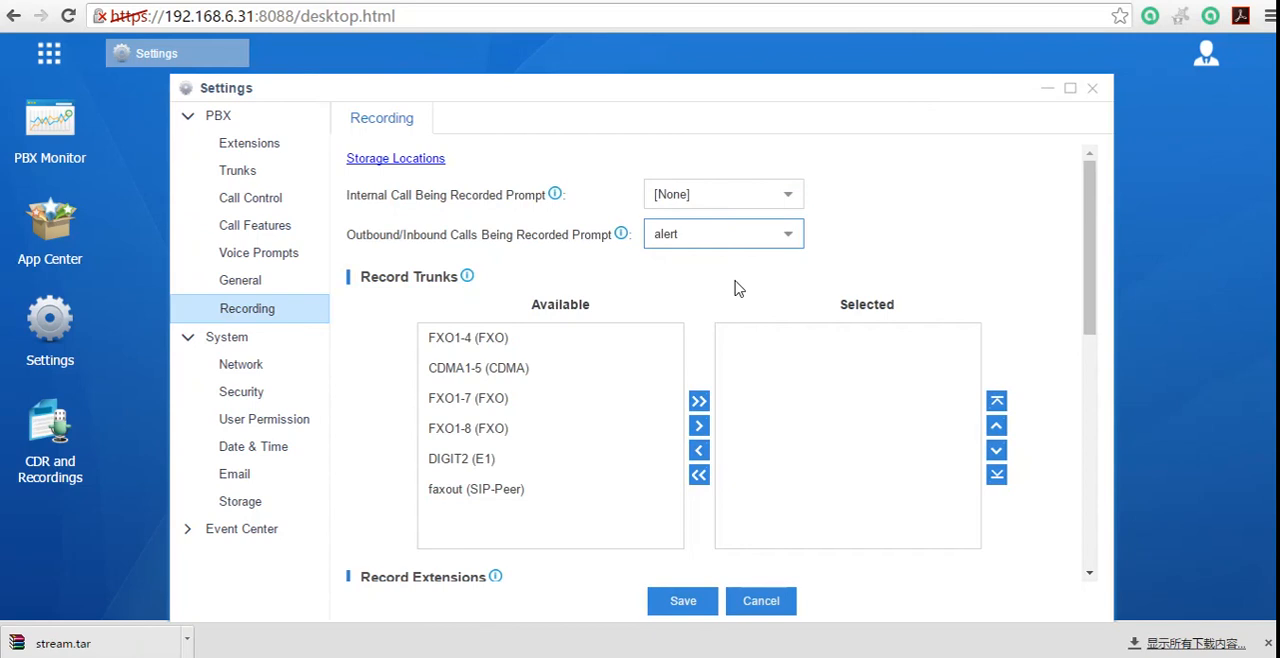
# Step: Add the trunks CDMA1-5 (CDMA), FXO1-7 (FXO) and FXO1-8 (FXO) to the selected Record Trunks
pyautogui.scroll(-1, 745, 300)
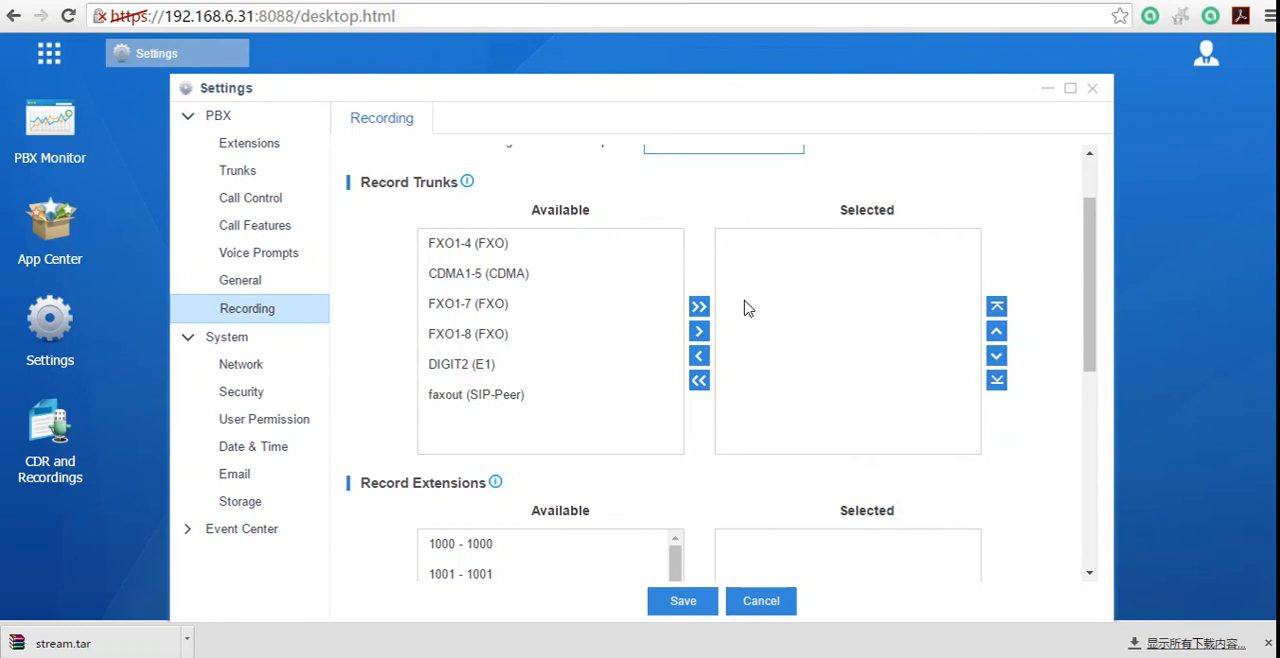
pyautogui.scroll(1, 705, 340)
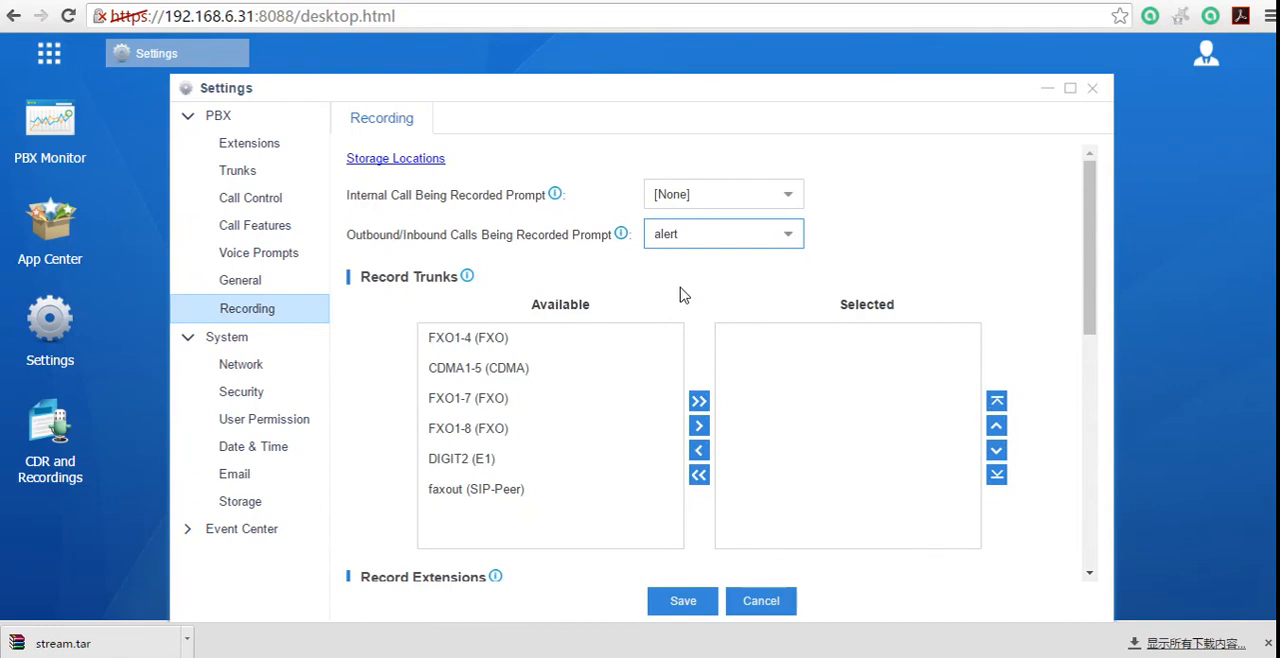
pyautogui.click(527, 378)
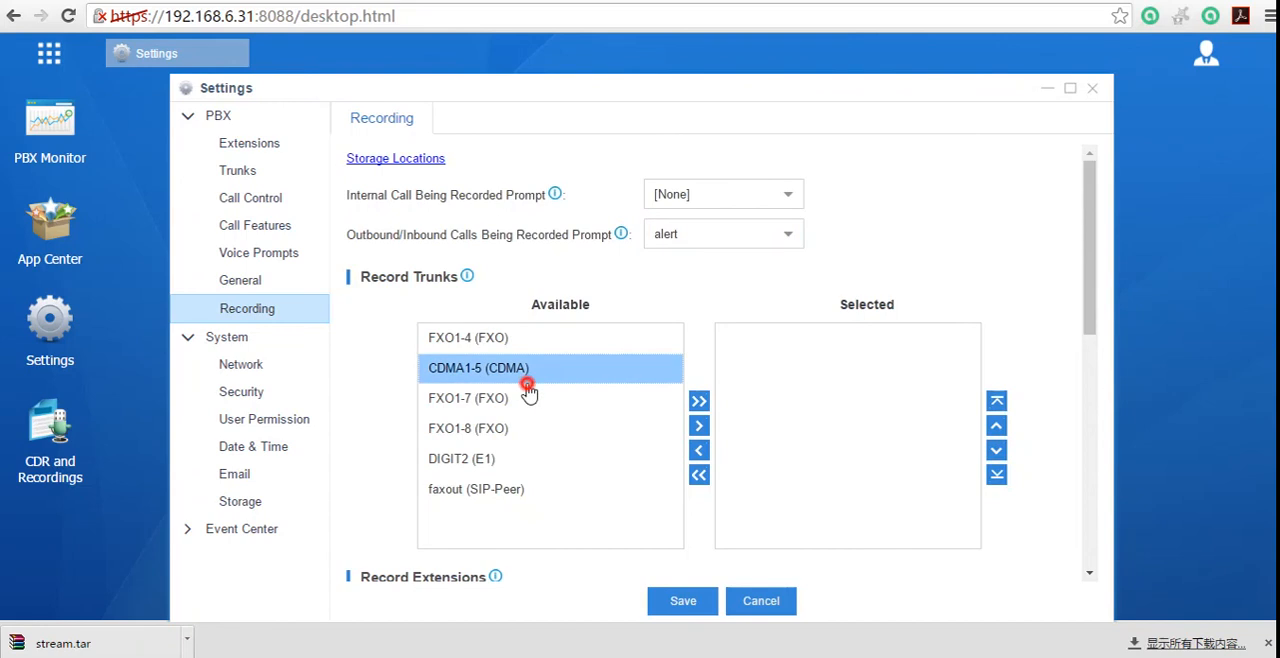
pyautogui.click(528, 400)
pyautogui.click(526, 373)
pyautogui.click(528, 401)
pyautogui.click(532, 430)
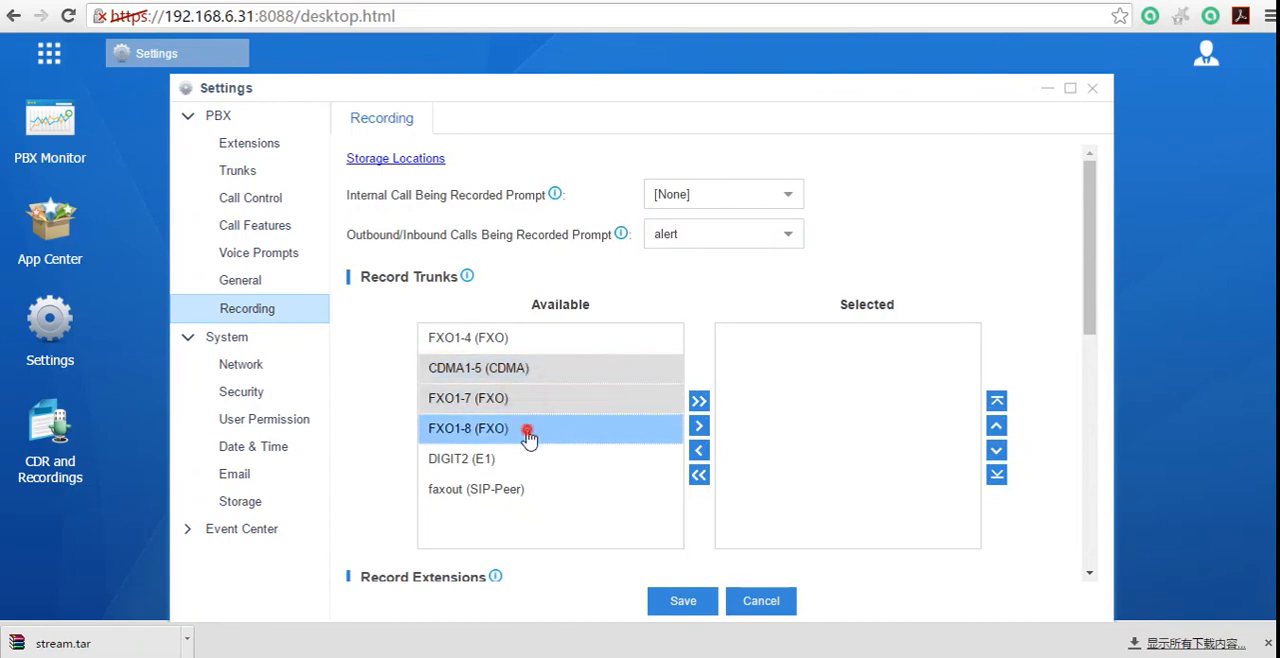
pyautogui.click(698, 428)
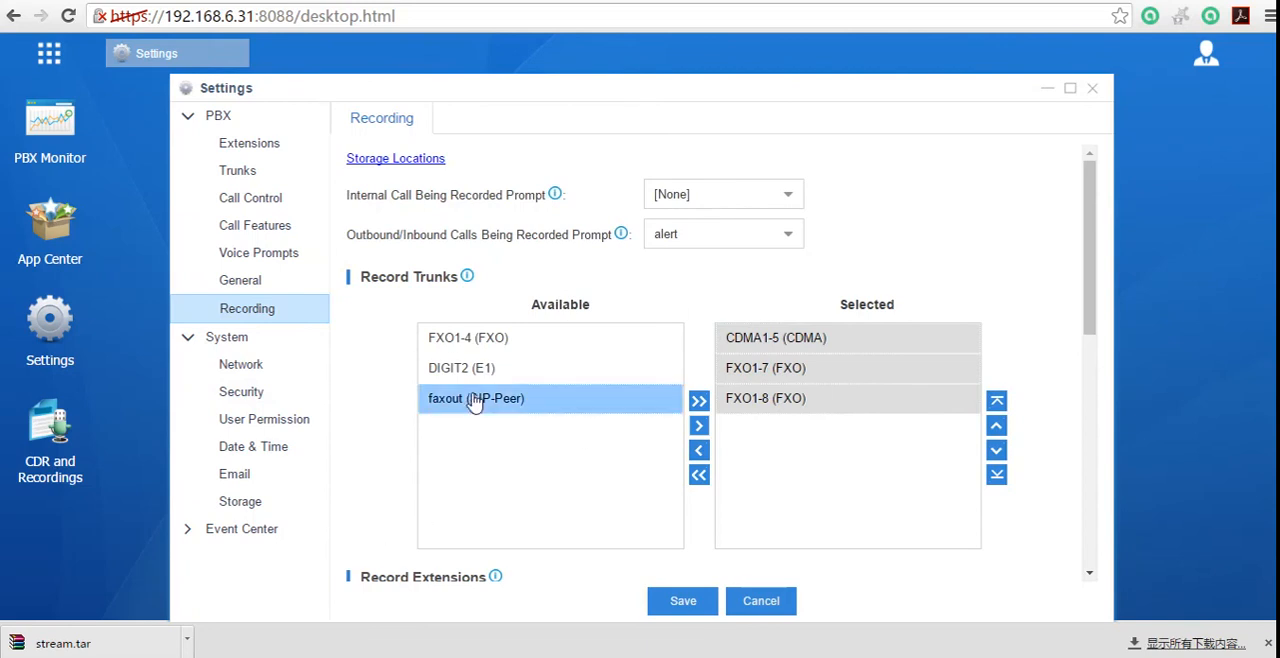
# Step: Add extensions 1000 through 1006 to the selected Record Extensions and highlight extension 1000 among them
pyautogui.moveTo(1095, 297); pyautogui.dragTo(1097, 466)
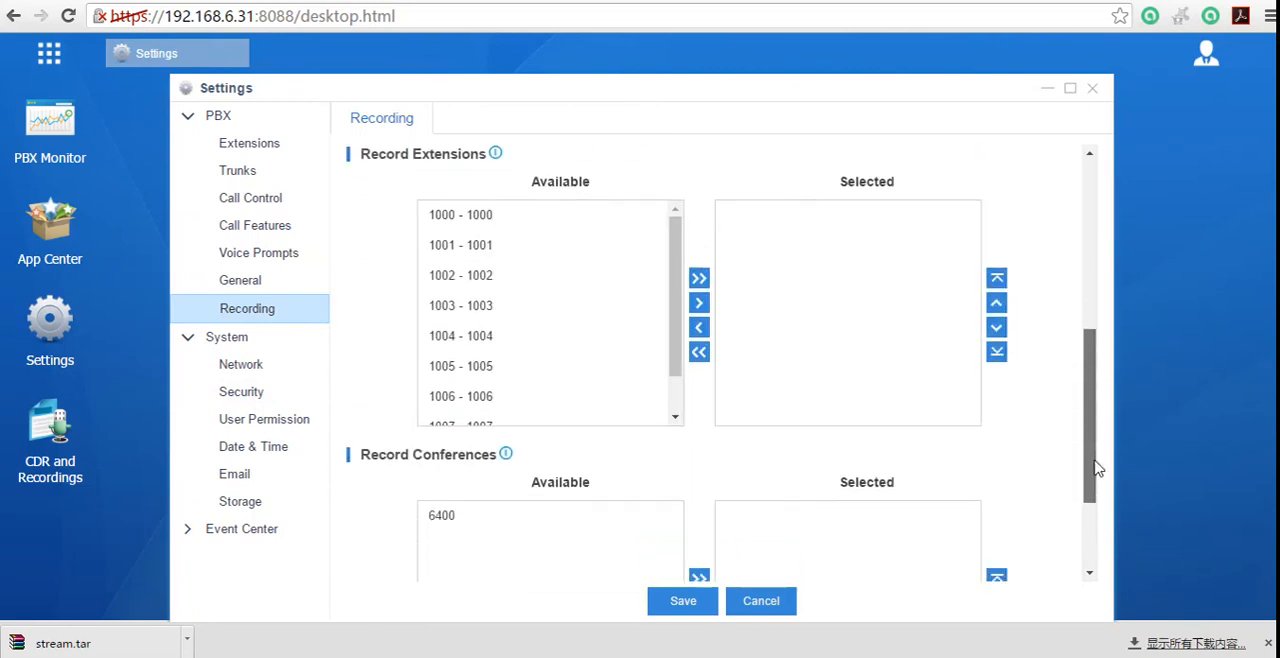
pyautogui.click(468, 224)
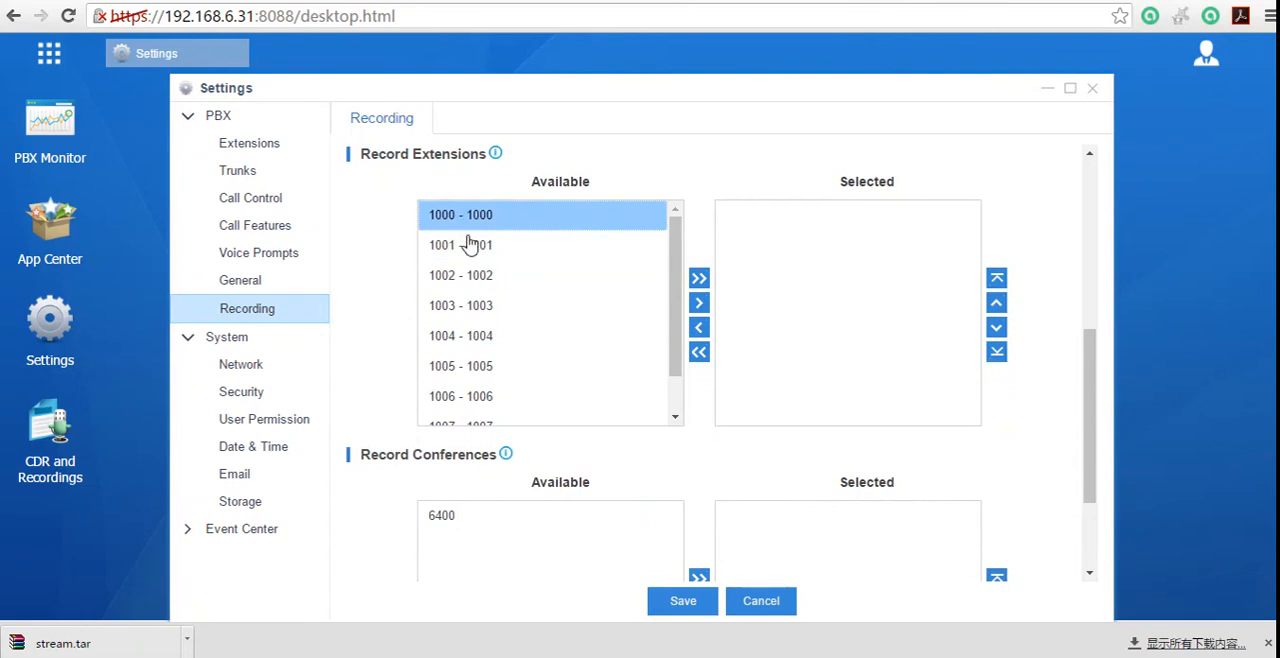
pyautogui.scroll(-1, 506, 393)
pyautogui.scroll(-1, 506, 396)
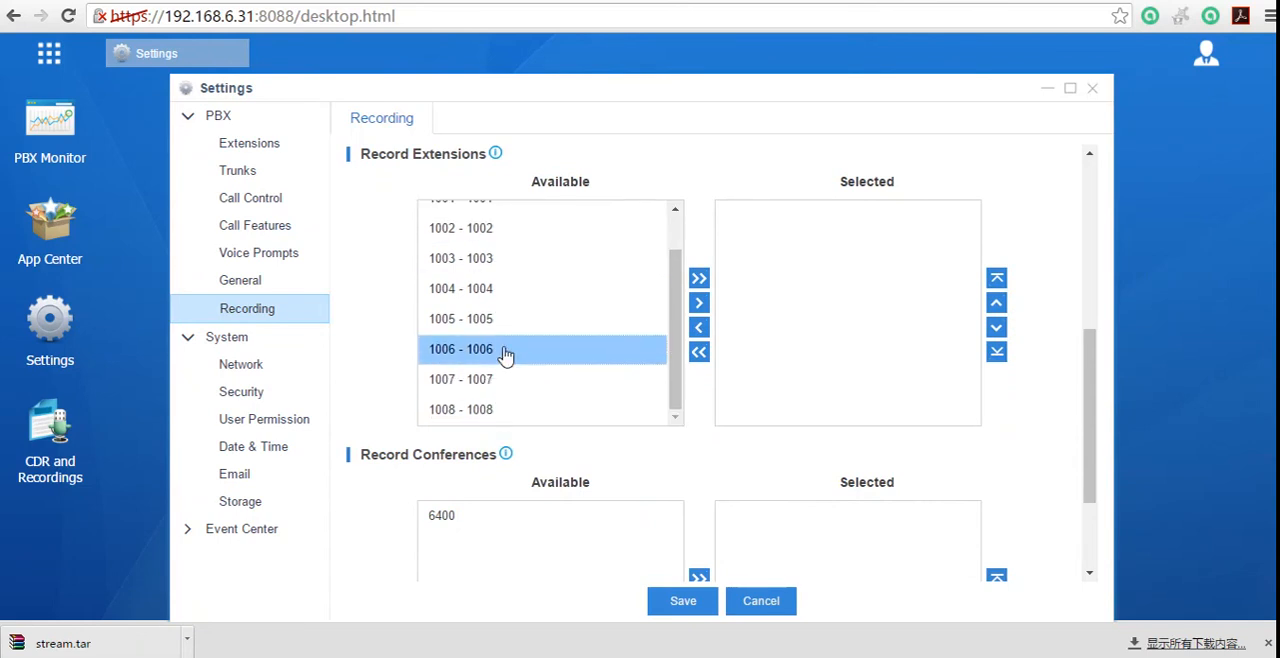
pyautogui.keyDown('shift'); pyautogui.click(503, 348); pyautogui.keyUp('shift')
pyautogui.click(699, 302)
pyautogui.scroll(2, 842, 354)
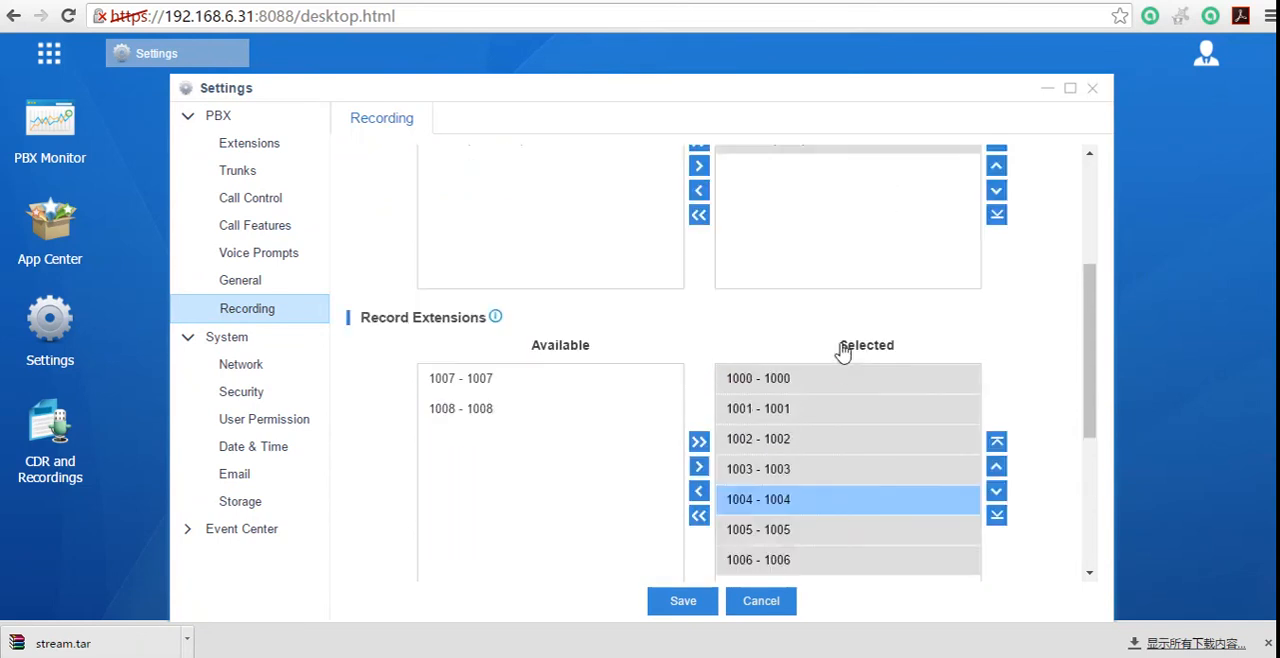
pyautogui.scroll(-1, 851, 389)
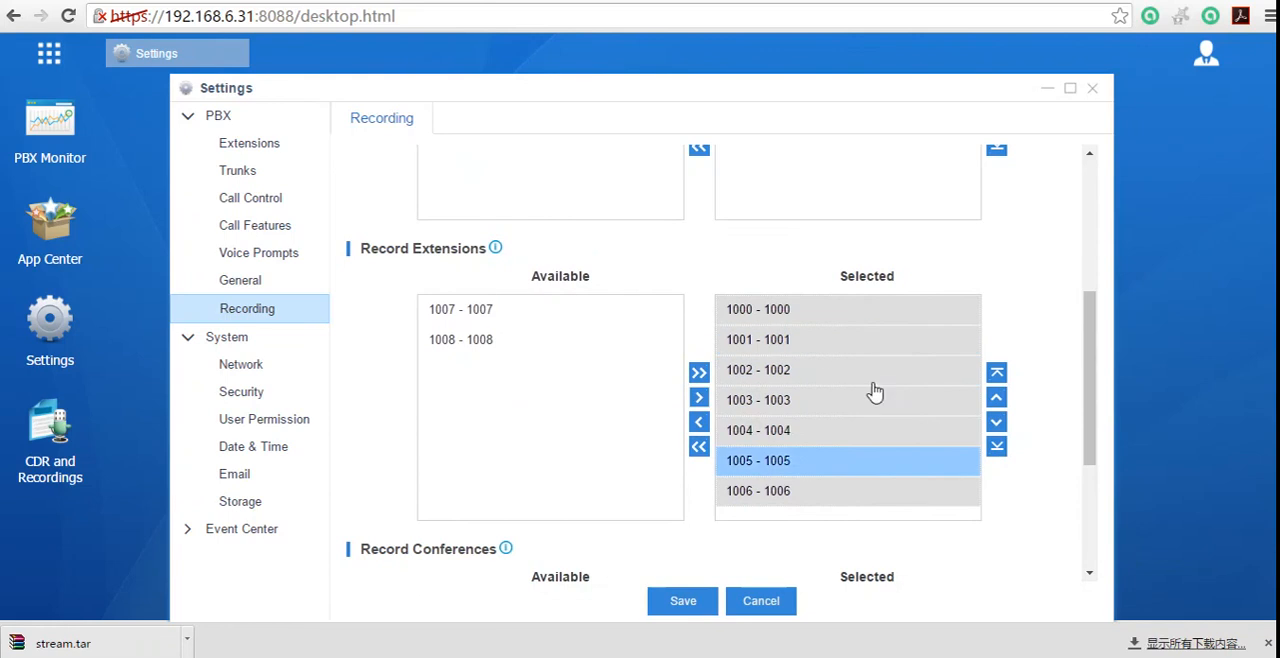
pyautogui.scroll(2, 828, 330)
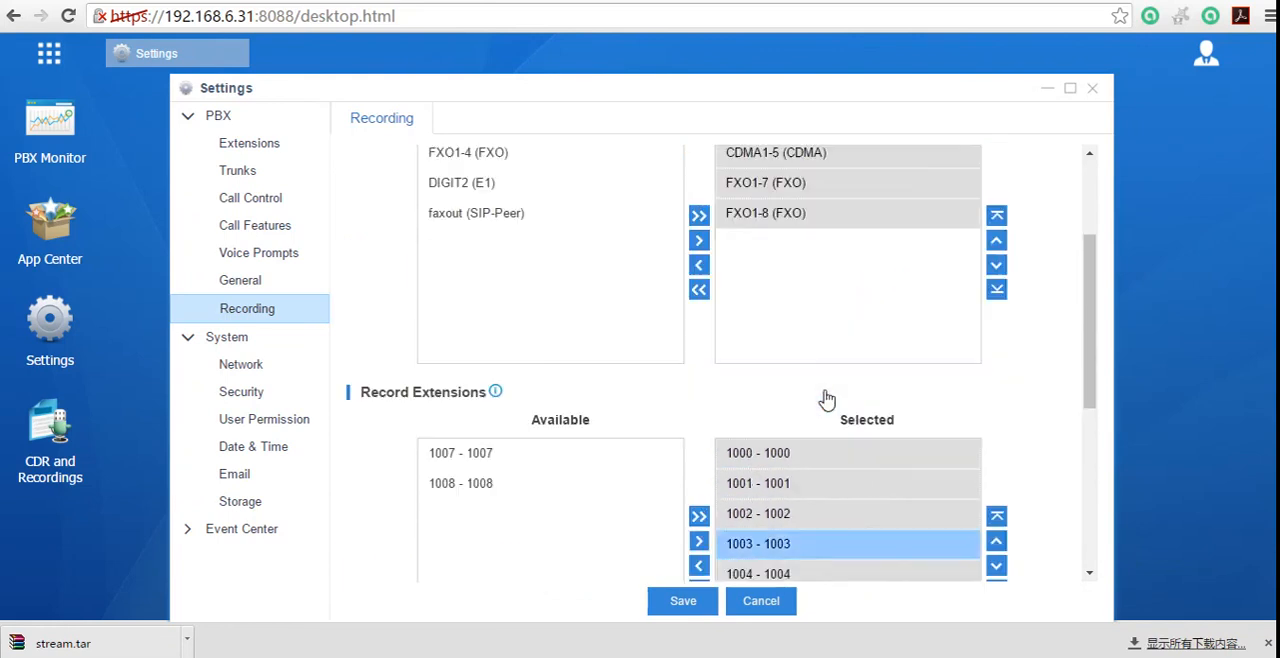
pyautogui.scroll(-1, 505, 505)
pyautogui.scroll(-1, 505, 505)
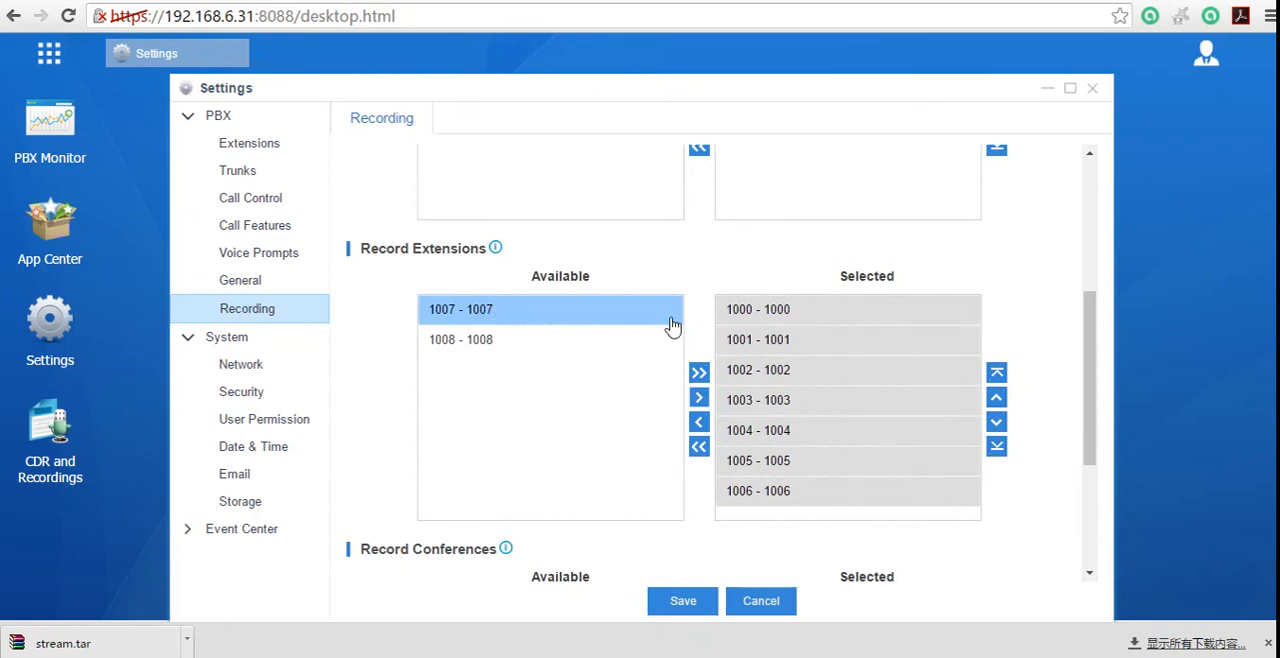
pyautogui.click(826, 320)
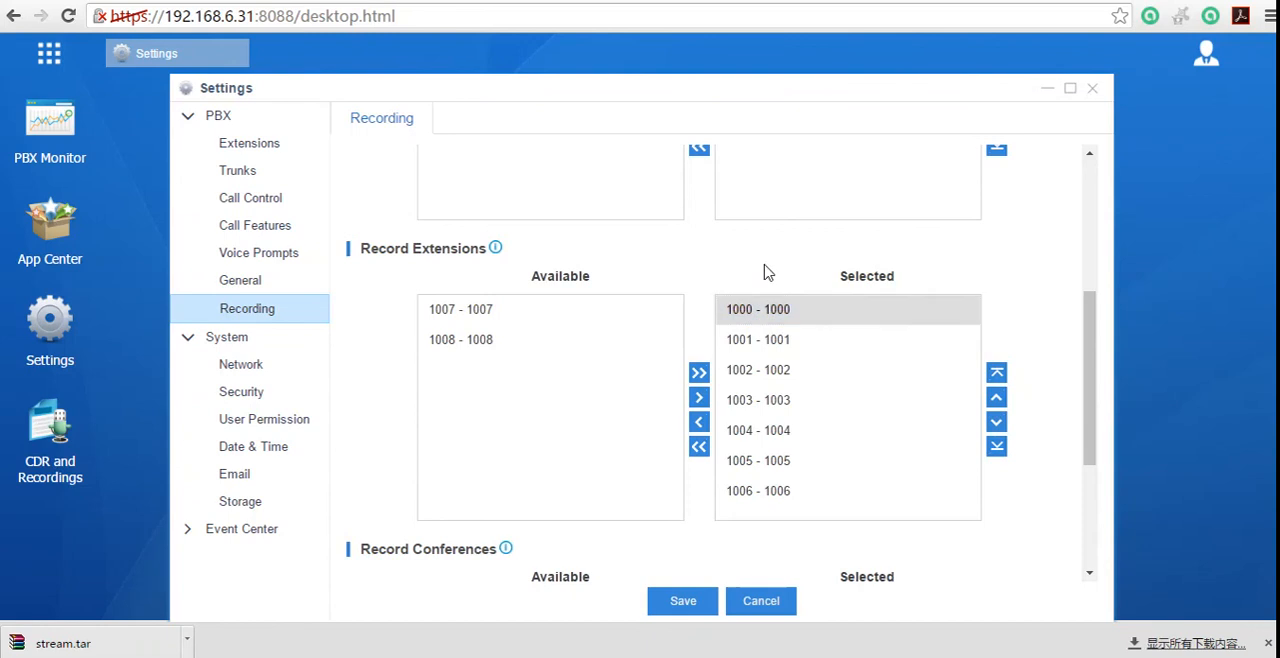
pyautogui.click(779, 308)
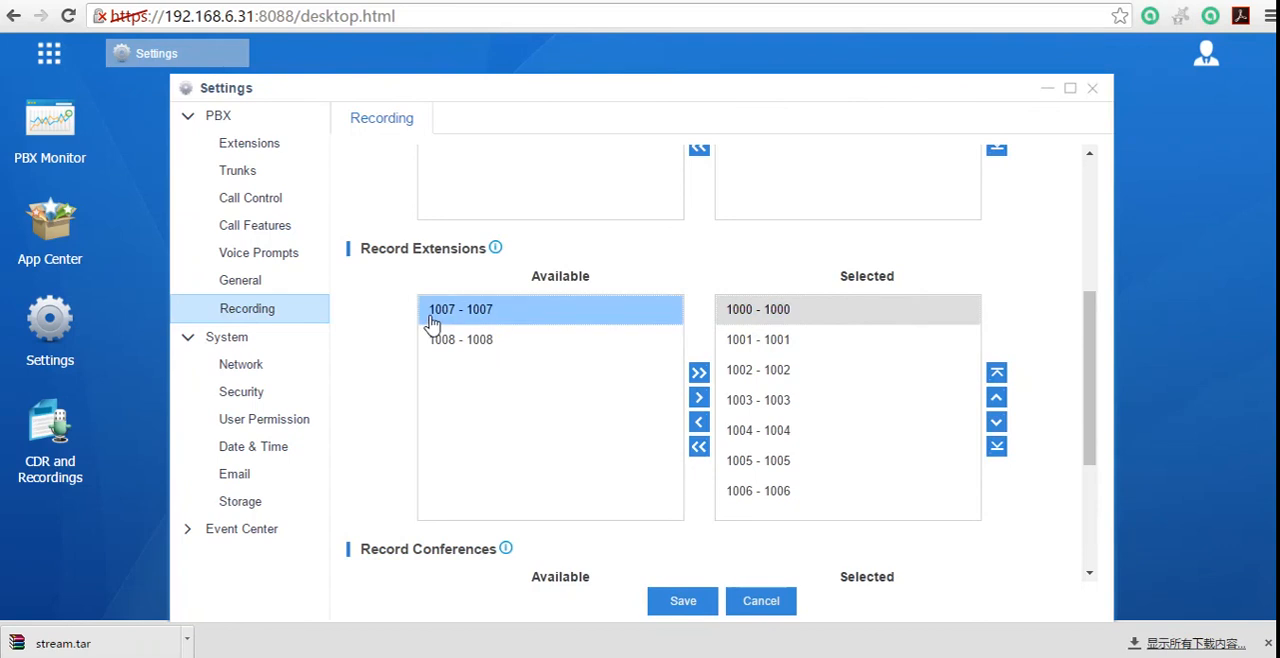
# Step: Add conference 6400 to the selected Record Conferences
pyautogui.scroll(-2, 495, 350)
pyautogui.click(500, 430)
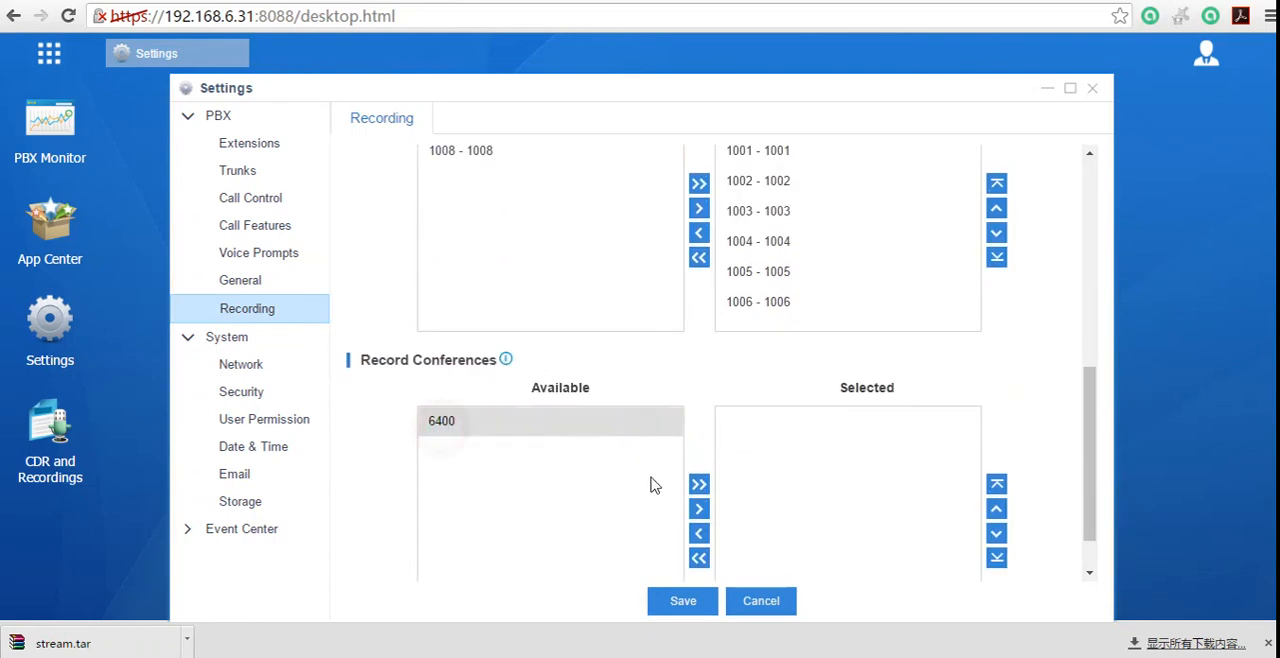
pyautogui.click(699, 509)
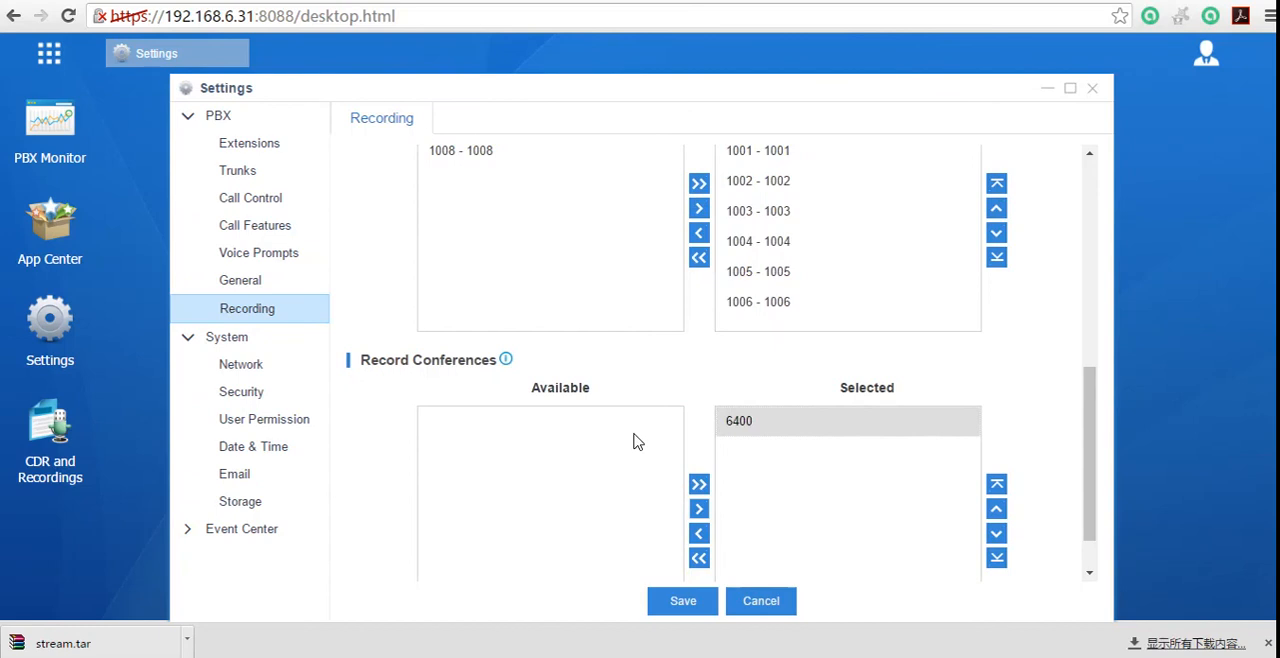
# Step: Review the prompt, trunk and extension choices in the Recording settings and close the Settings window without saving
pyautogui.scroll(5, 636, 440)
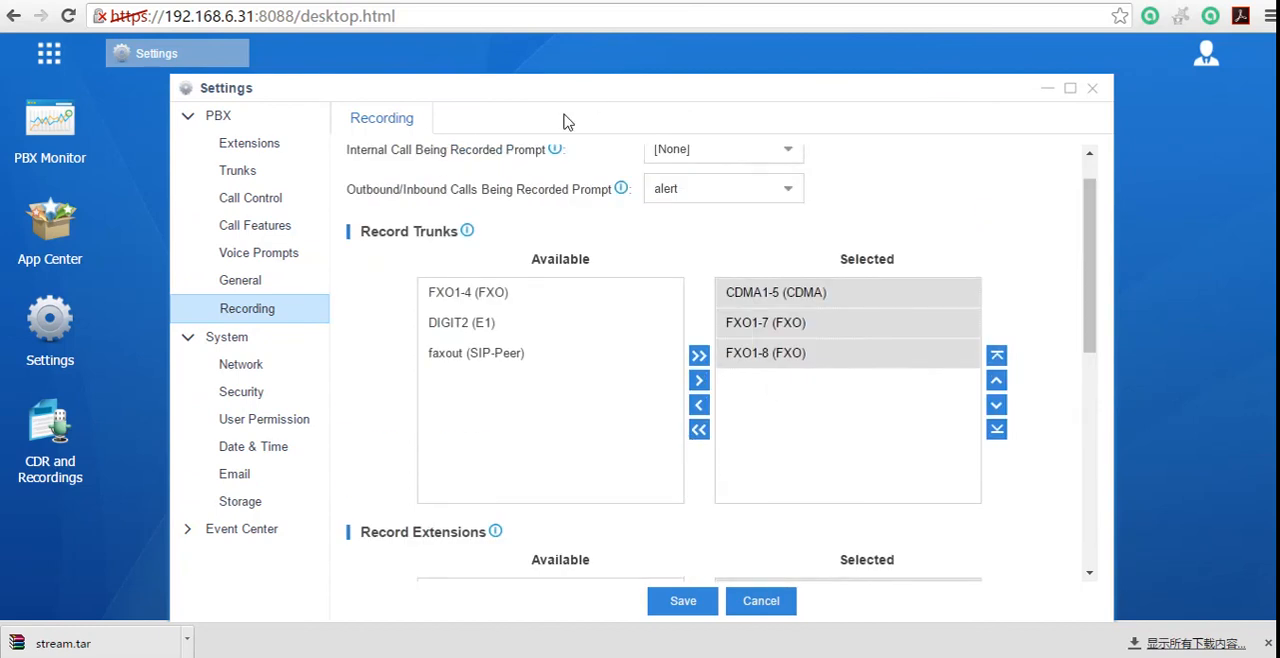
pyautogui.scroll(1, 464, 336)
pyautogui.click(506, 378)
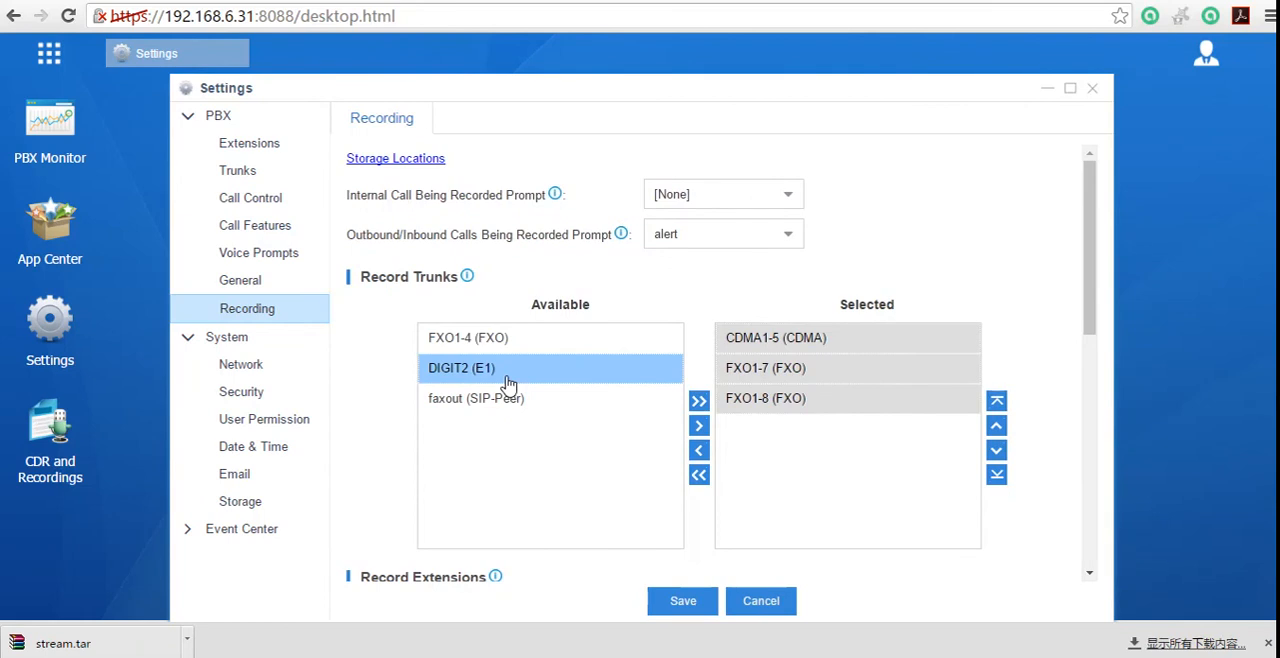
pyautogui.click(614, 408)
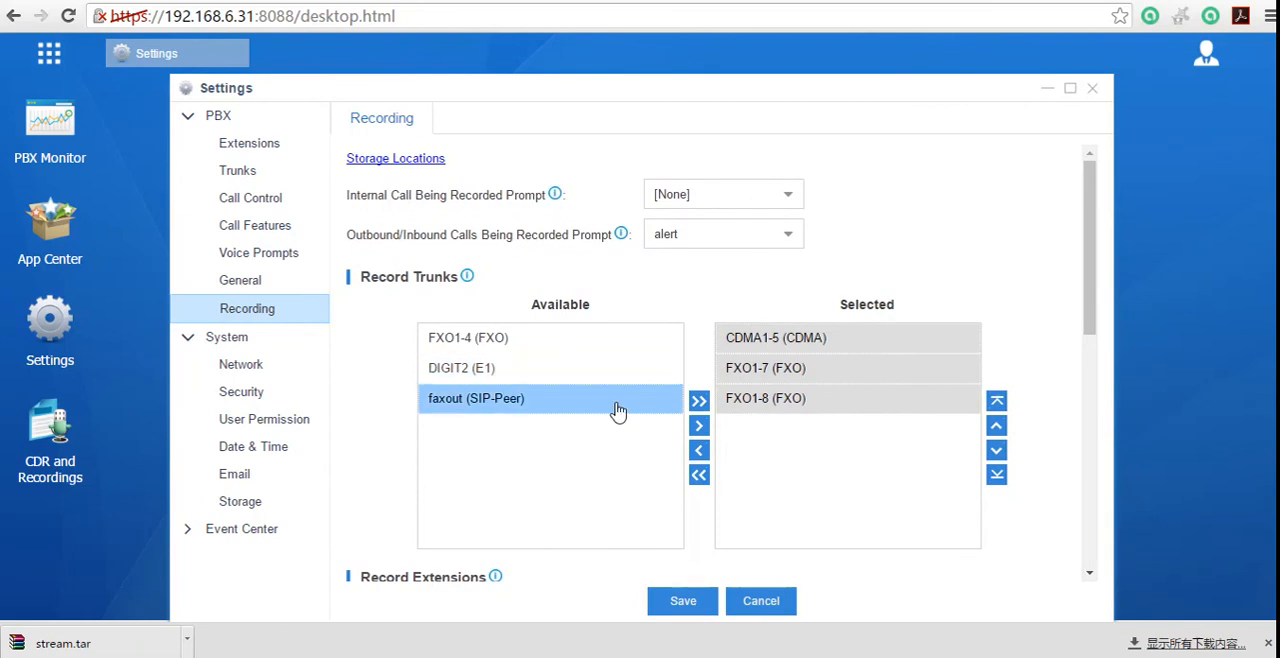
pyautogui.scroll(-2, 617, 410)
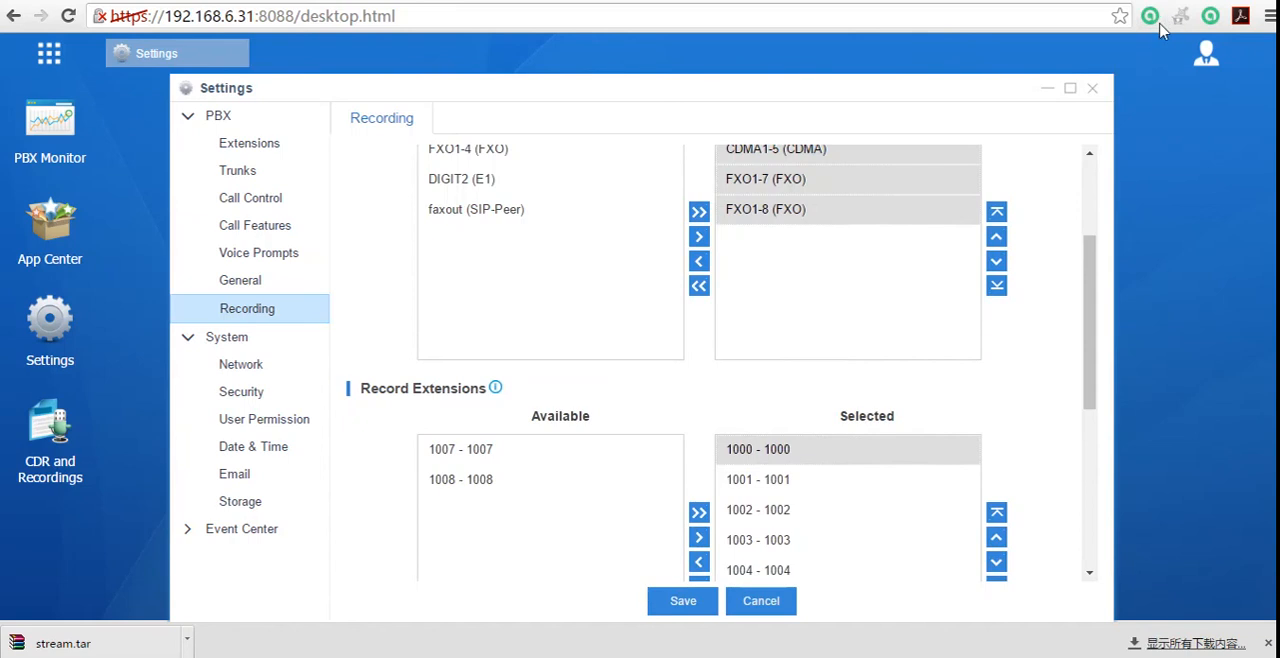
pyautogui.click(1095, 90)
# Step: View the CDR and Recordings search page and the App Center's list of apps, closing each window after checking it
pyautogui.click(38, 63)
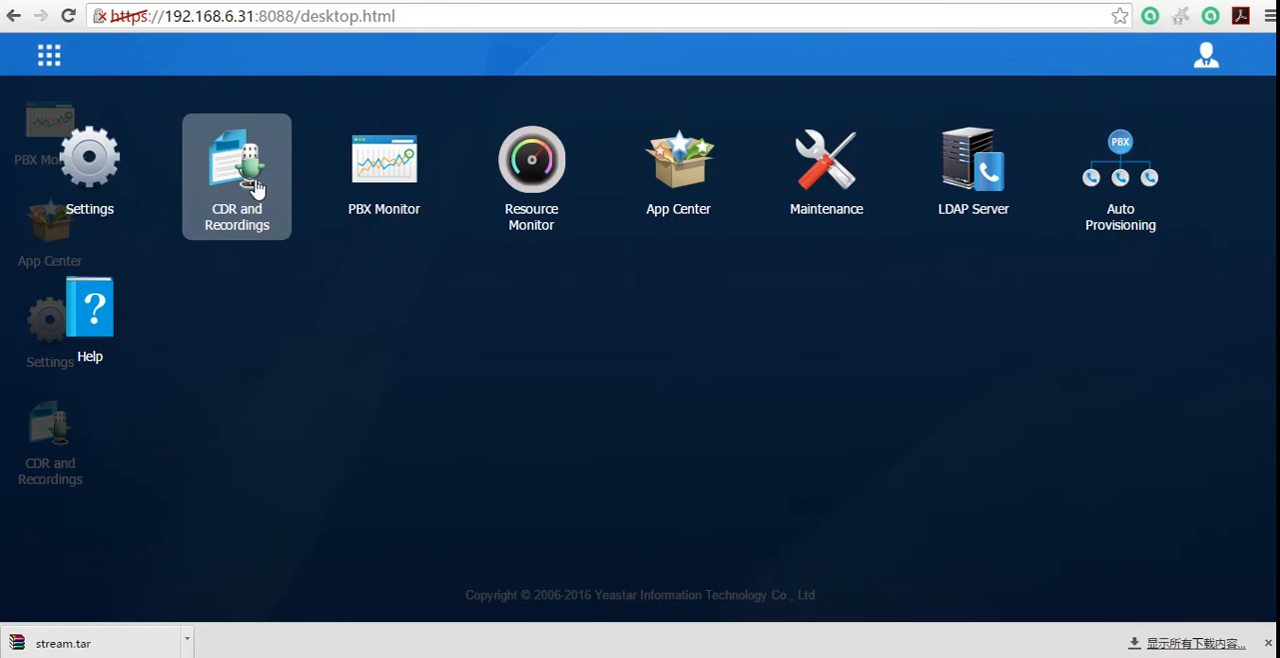
pyautogui.click(49, 58)
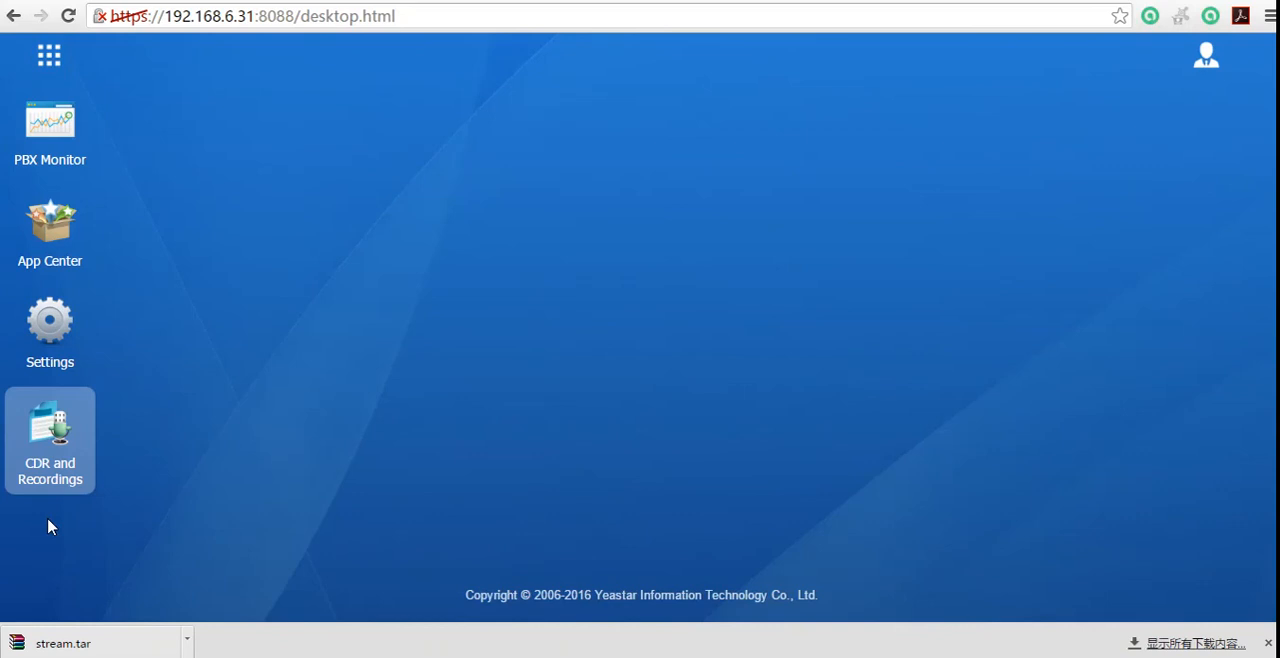
pyautogui.click(90, 424)
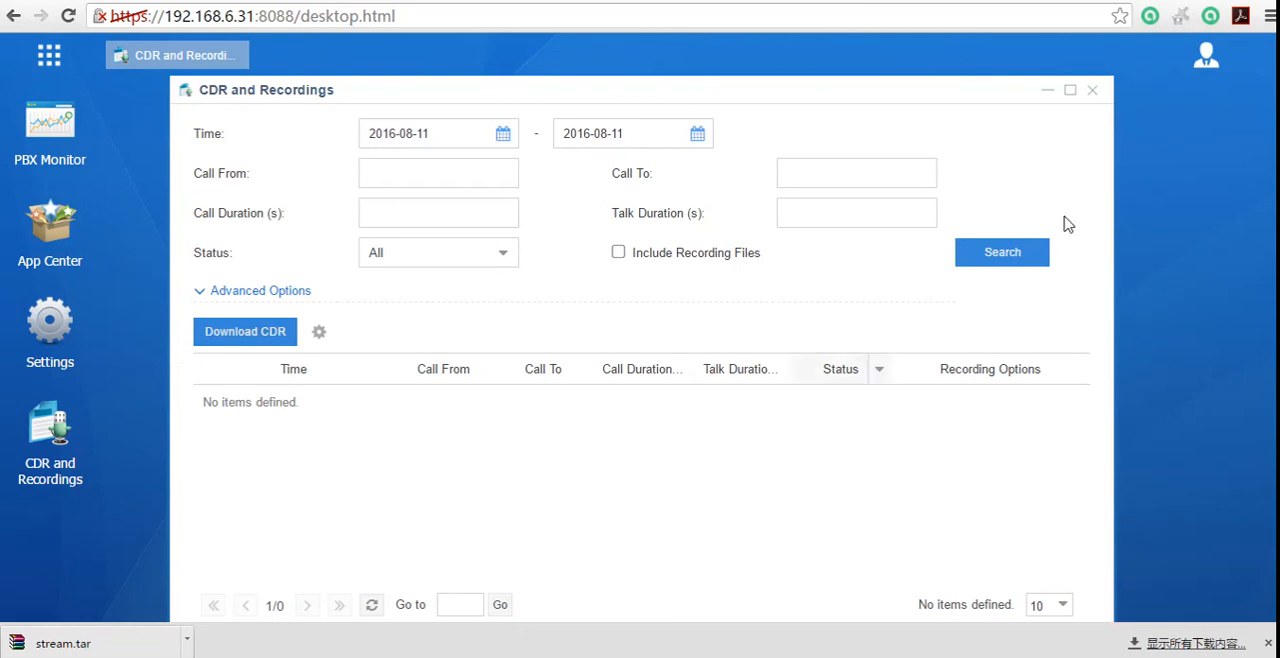
pyautogui.click(1092, 90)
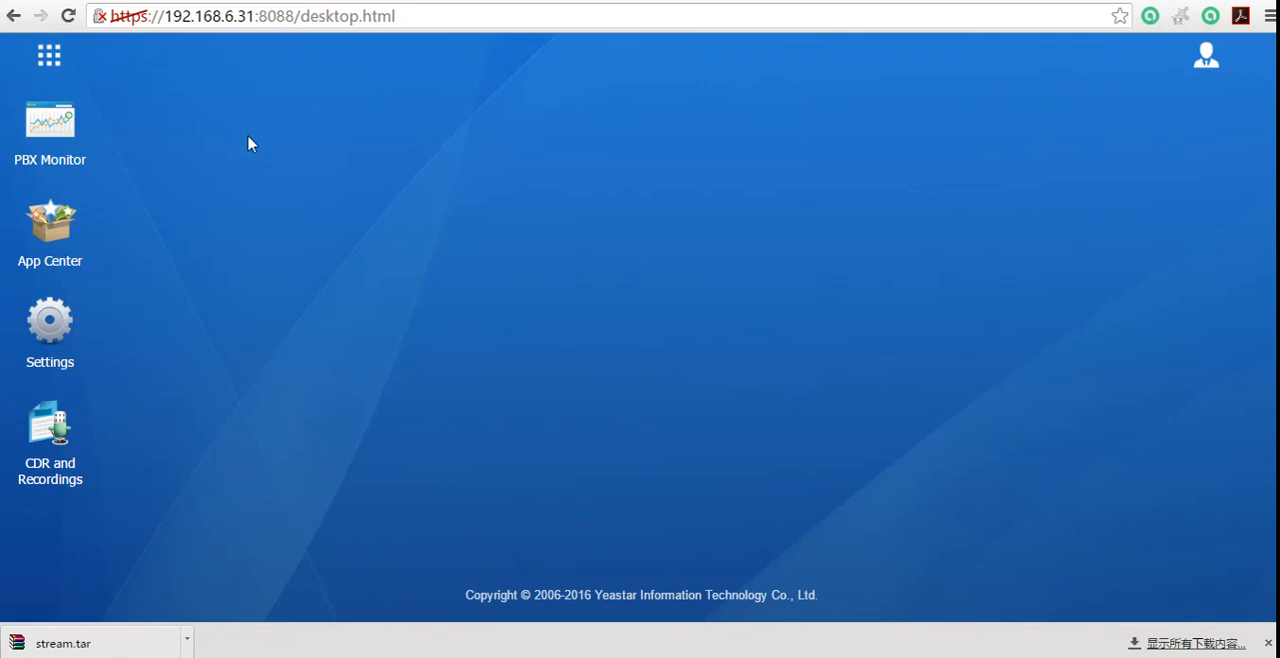
pyautogui.click(67, 236)
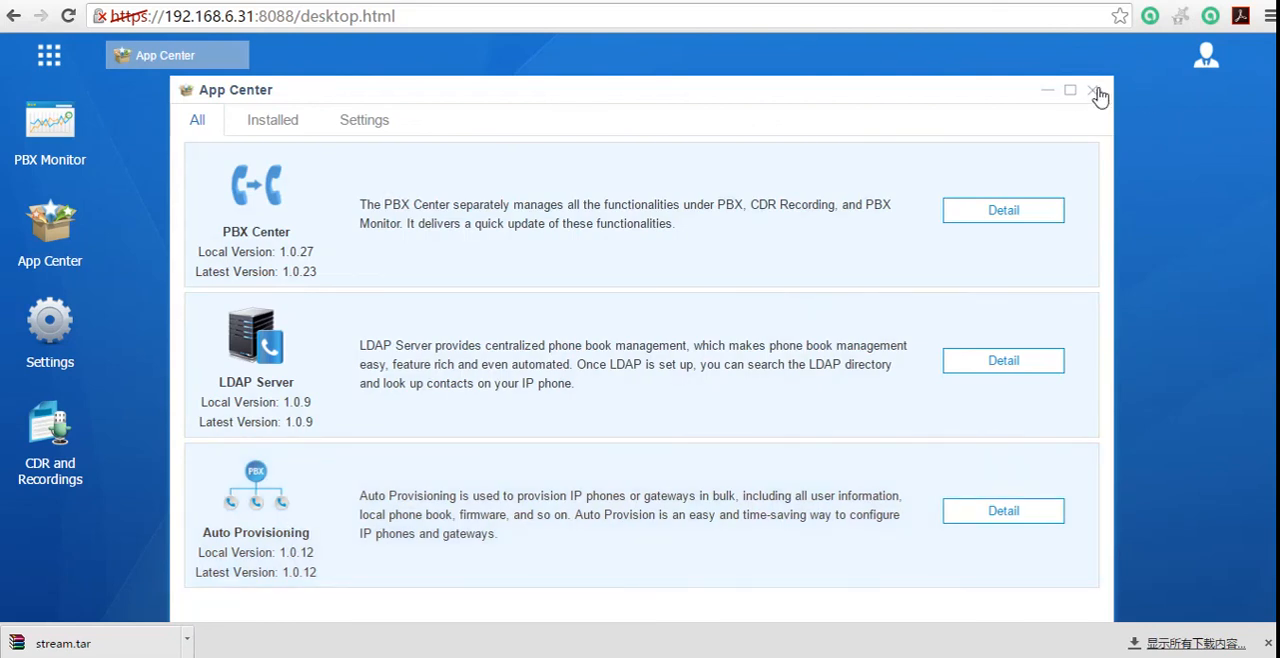
pyautogui.click(1094, 92)
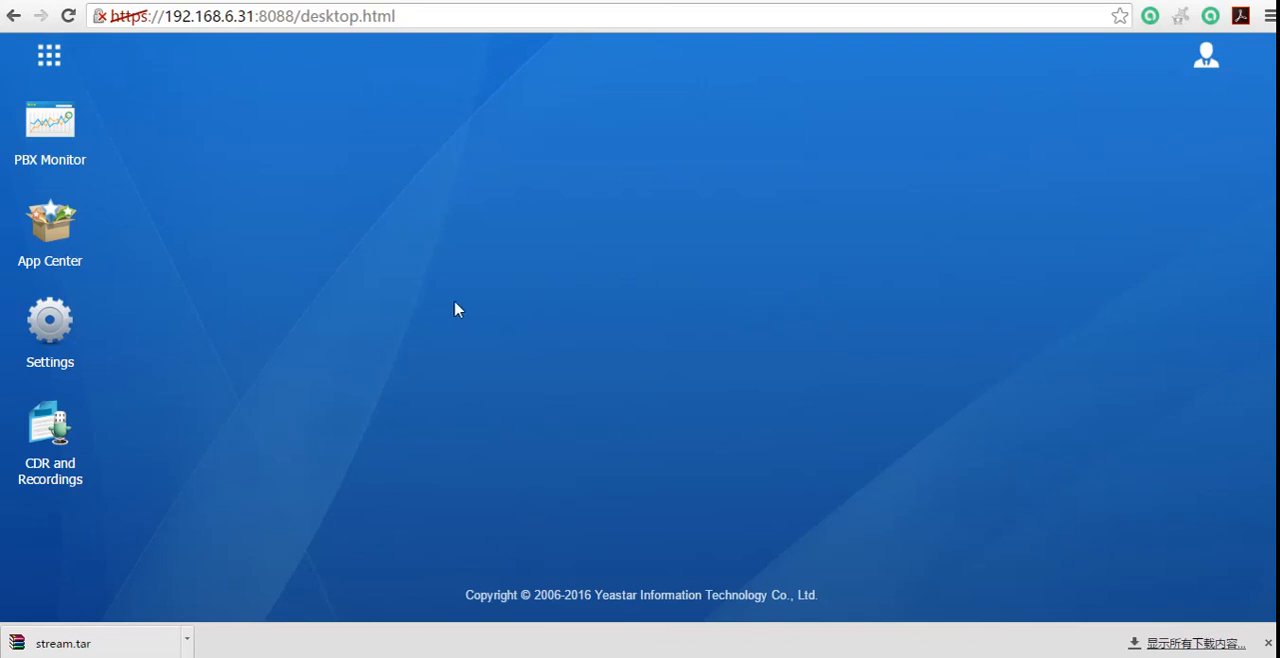
# Step: Open the Event Settings in the Event Center and look through the operation, telephony and system events
pyautogui.click(50, 316)
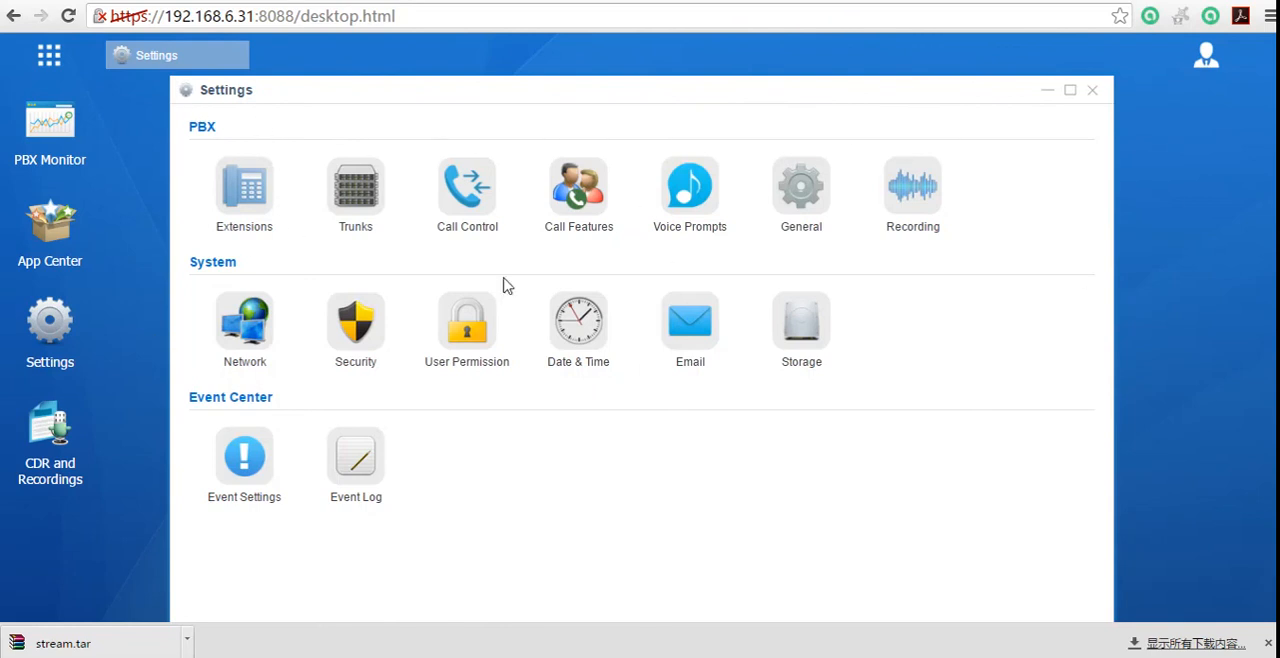
pyautogui.click(244, 462)
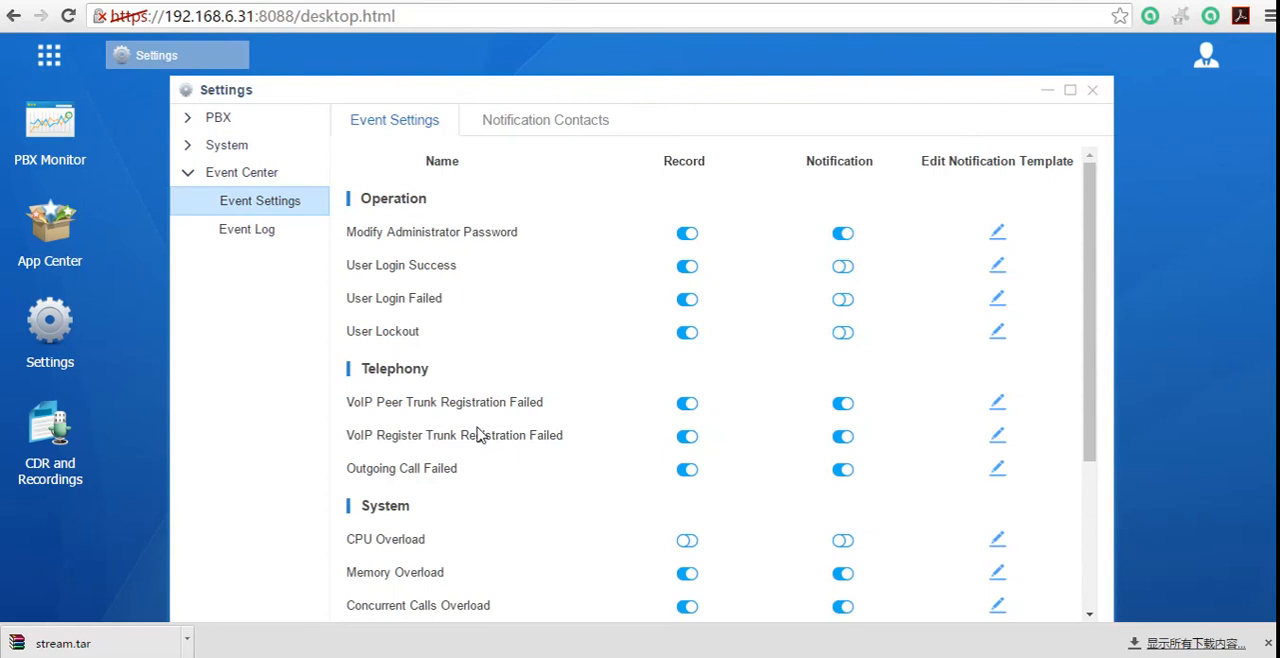
pyautogui.scroll(-3, 549, 420)
pyautogui.scroll(3, 549, 460)
# Step: Switch recording and notification for the Modify Administrator Password event off and back on
pyautogui.click(690, 234)
pyautogui.click(848, 234)
pyautogui.click(687, 234)
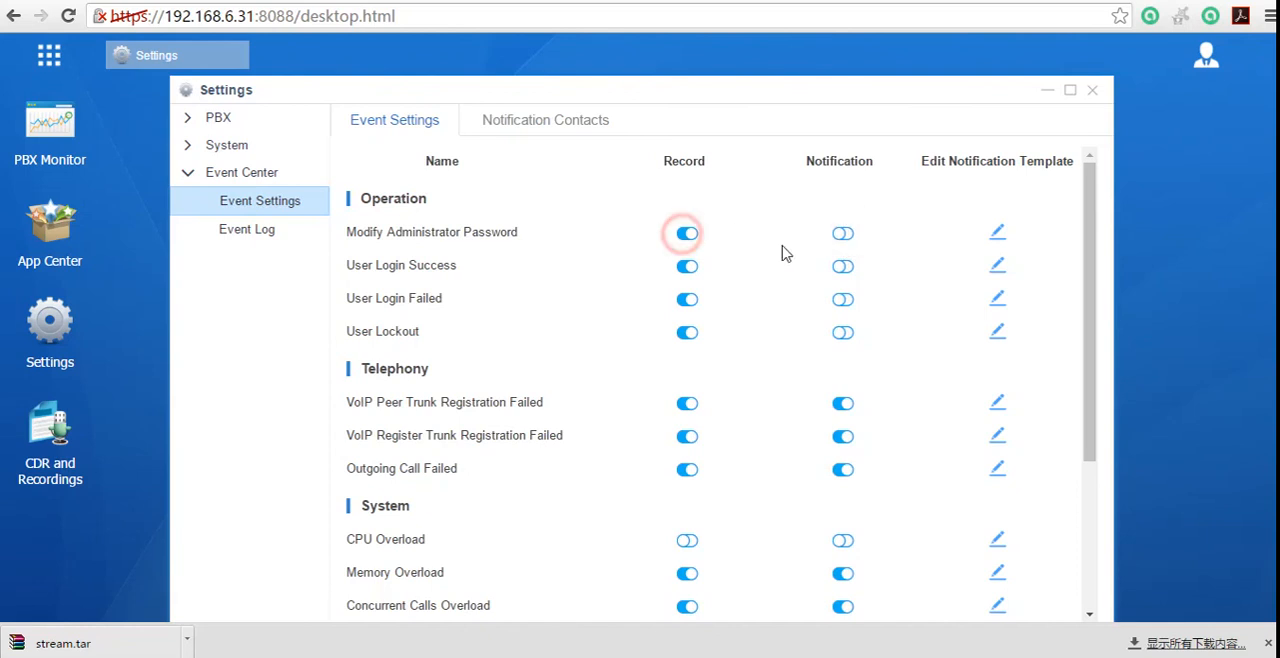
pyautogui.click(843, 234)
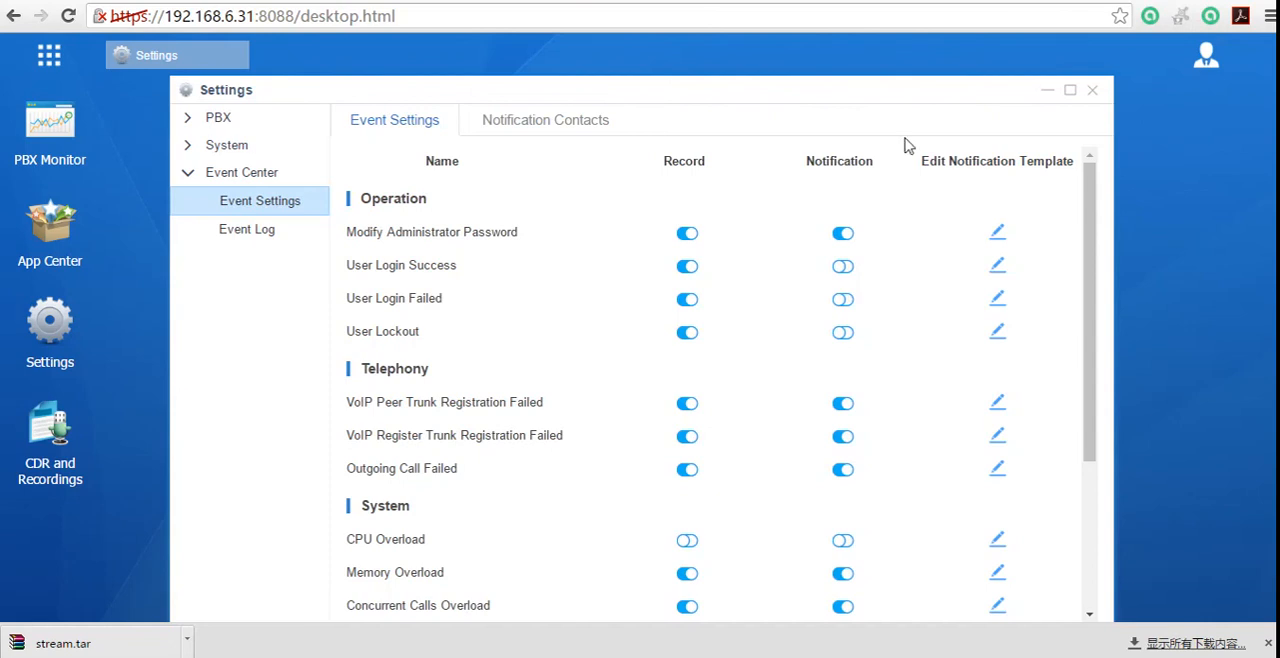
pyautogui.click(849, 235)
pyautogui.click(845, 235)
# Step: View the notification template of the Modify Administrator Password event and close it without changes
pyautogui.click(999, 234)
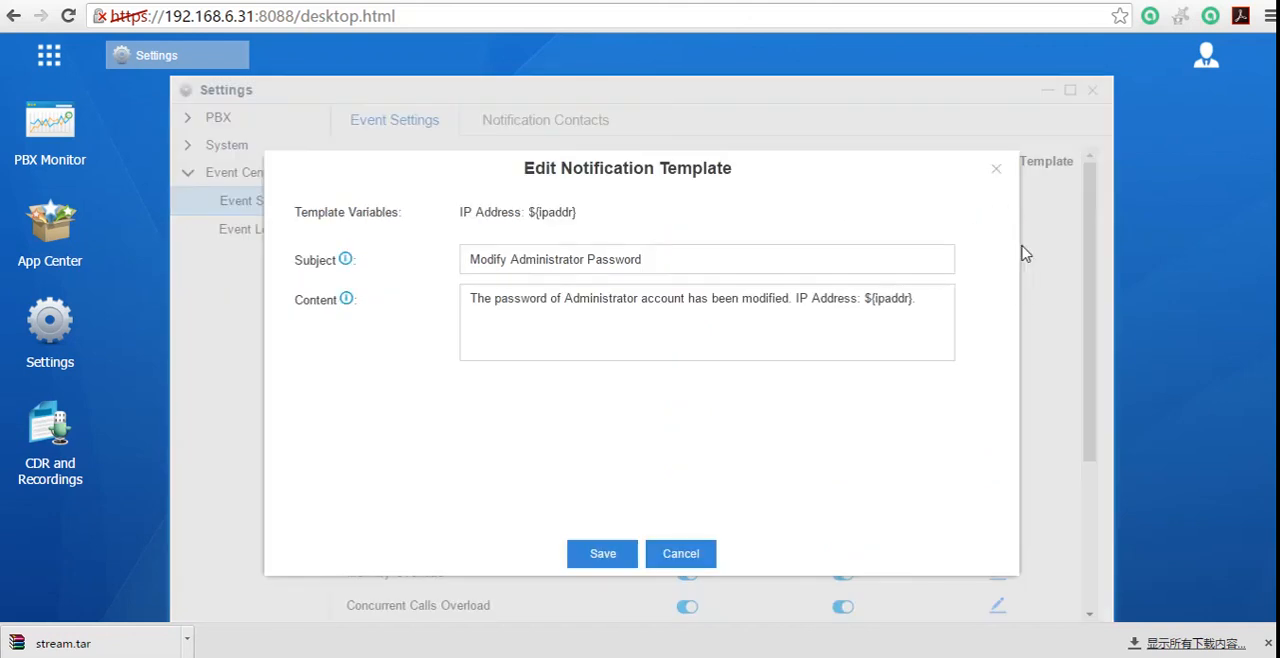
pyautogui.click(996, 170)
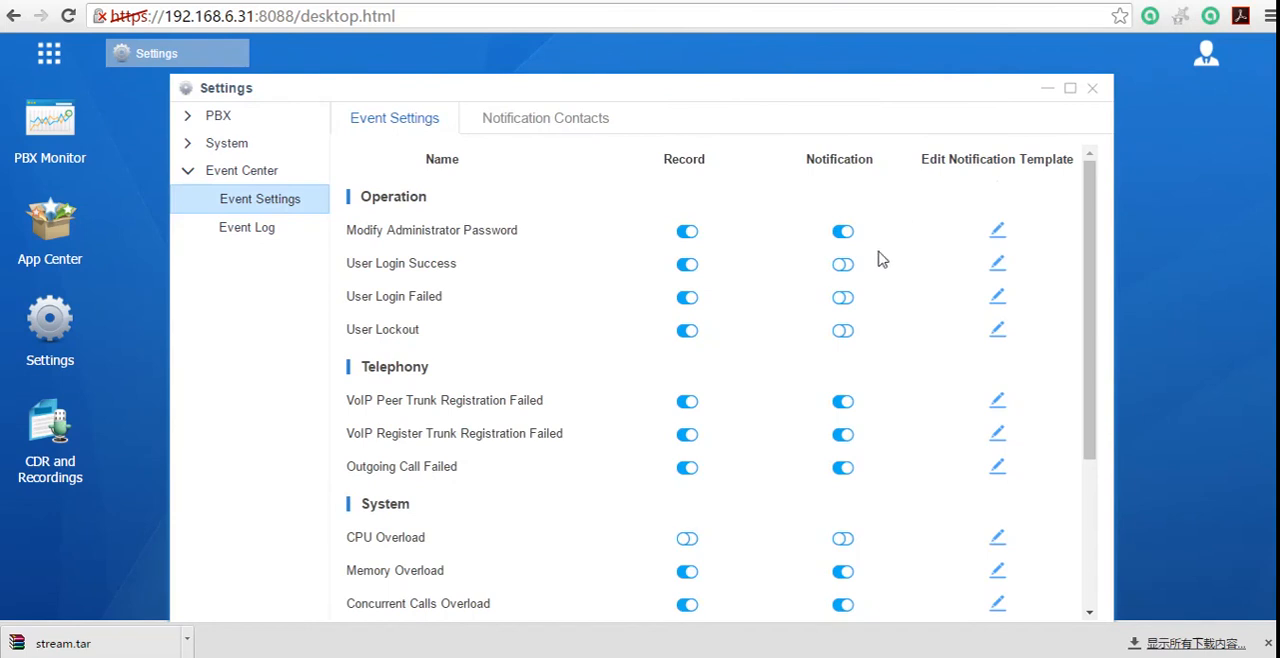
# Step: Try the Email, SMS, Call Extension and Call Mobile notification methods for a new notification contact, and close the form without saving
pyautogui.scroll(-3, 900, 389)
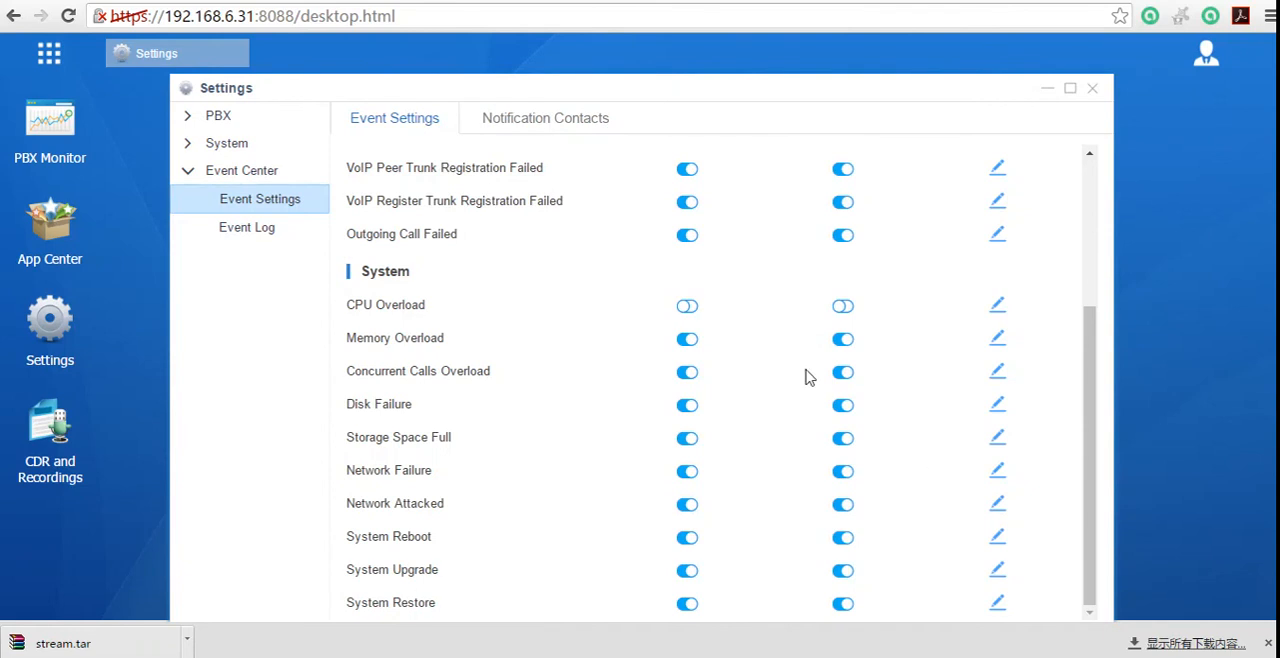
pyautogui.click(603, 121)
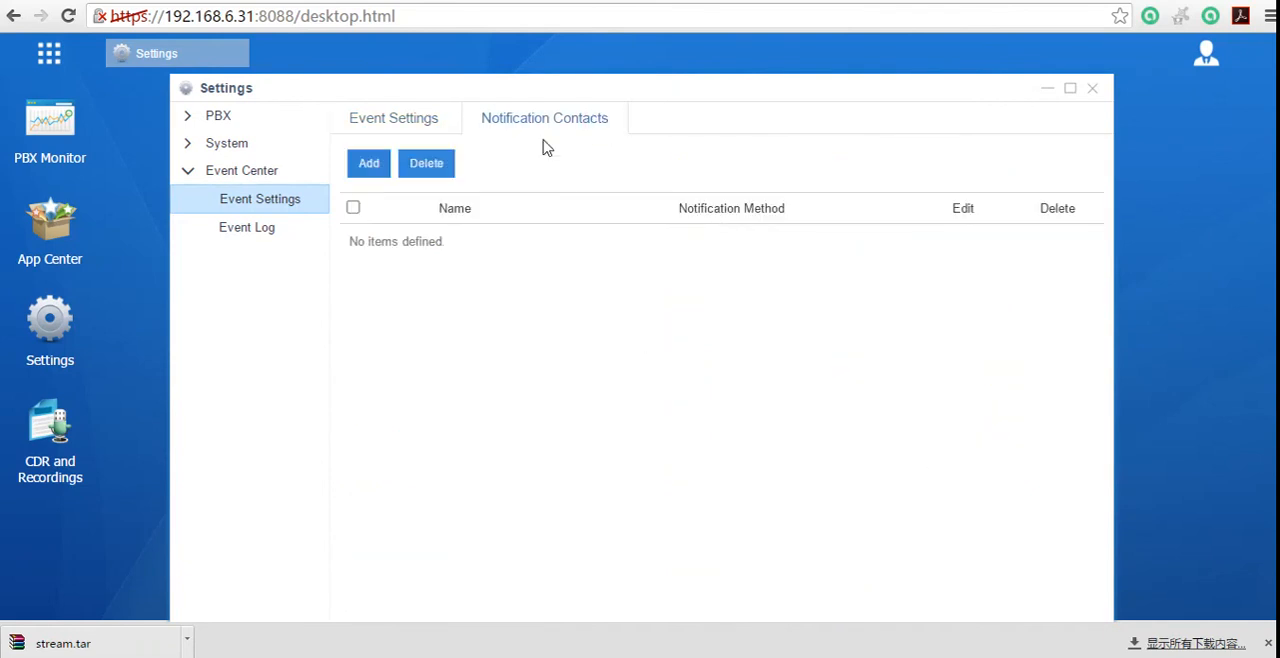
pyautogui.click(368, 168)
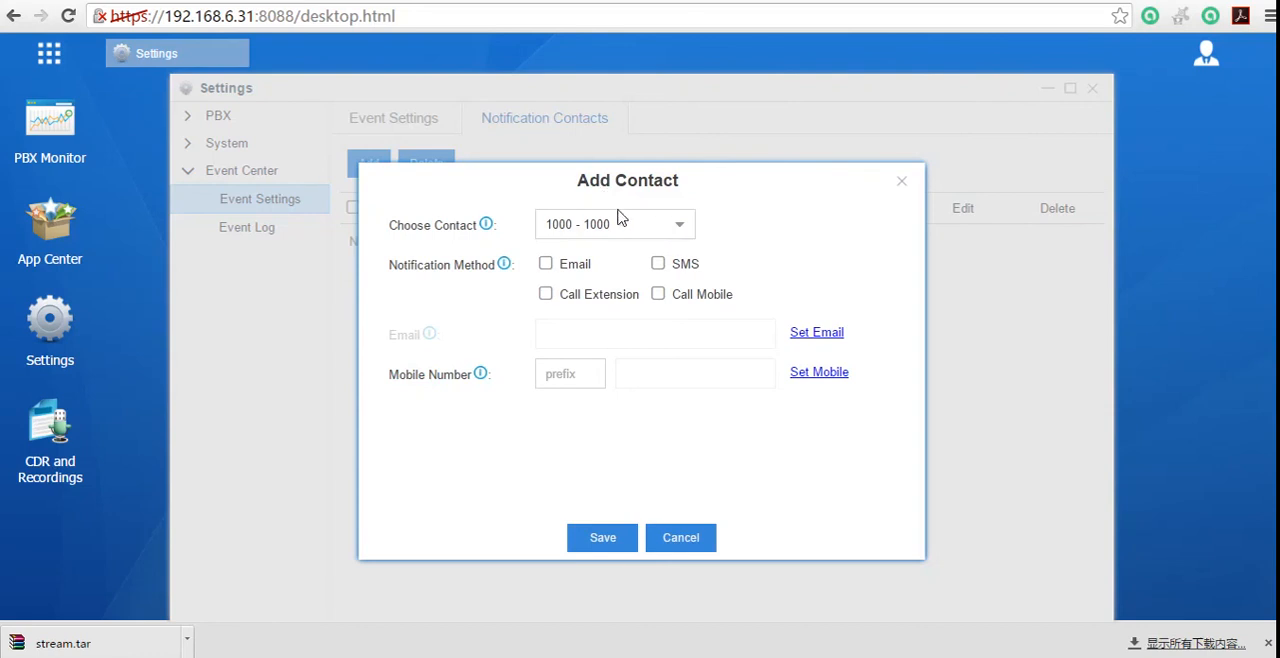
pyautogui.click(655, 226)
pyautogui.click(655, 226)
pyautogui.click(546, 265)
pyautogui.click(657, 265)
pyautogui.click(548, 294)
pyautogui.click(658, 294)
pyautogui.click(904, 181)
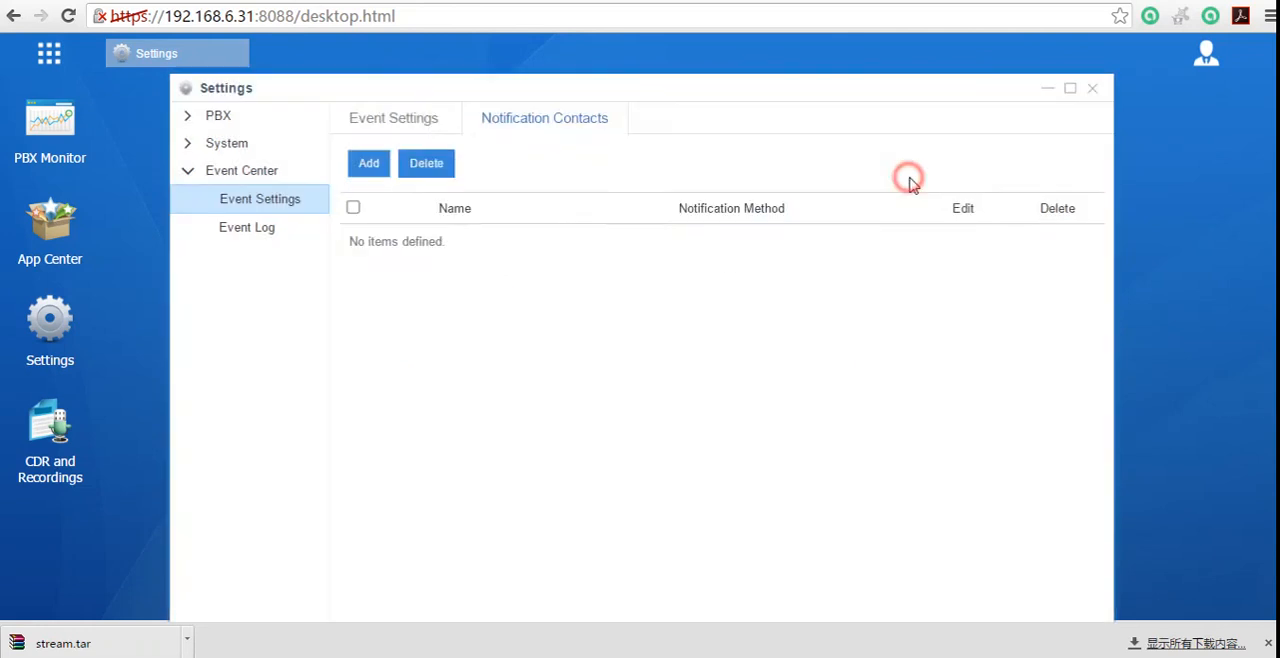
# Step: Review the Event Settings again and the Event Log with its event type filter, and close the Settings window
pyautogui.click(405, 120)
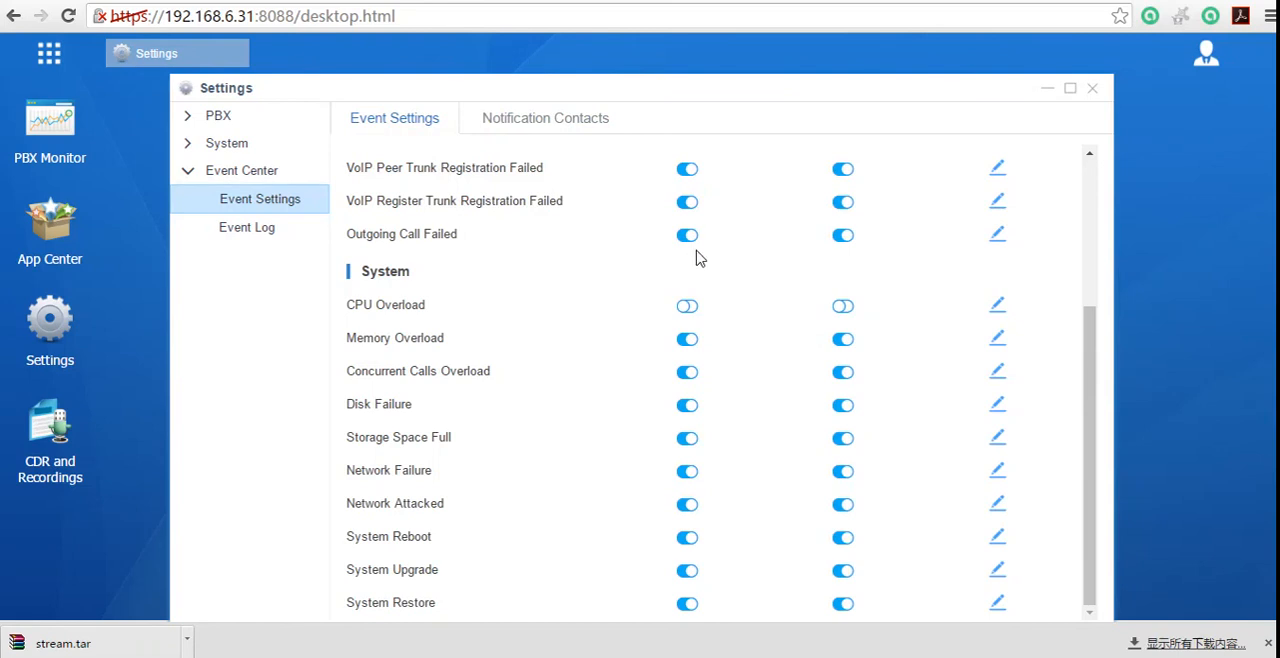
pyautogui.scroll(3, 508, 590)
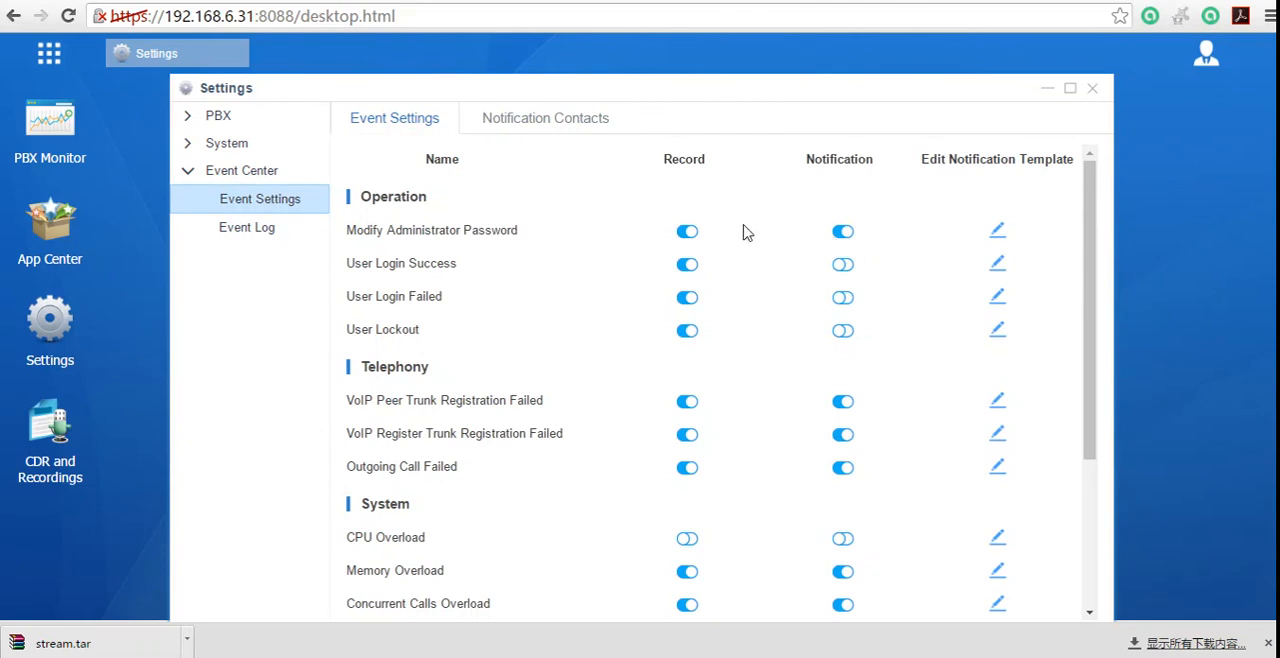
pyautogui.click(288, 229)
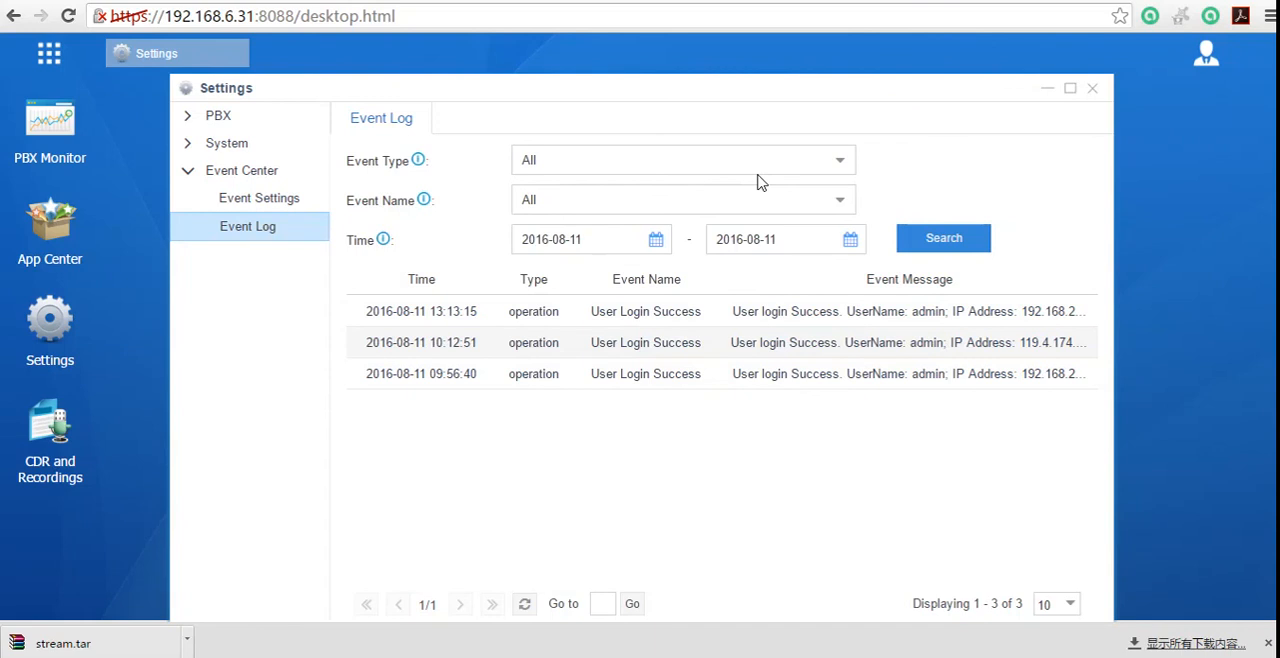
pyautogui.click(841, 162)
pyautogui.click(918, 174)
pyautogui.click(1100, 93)
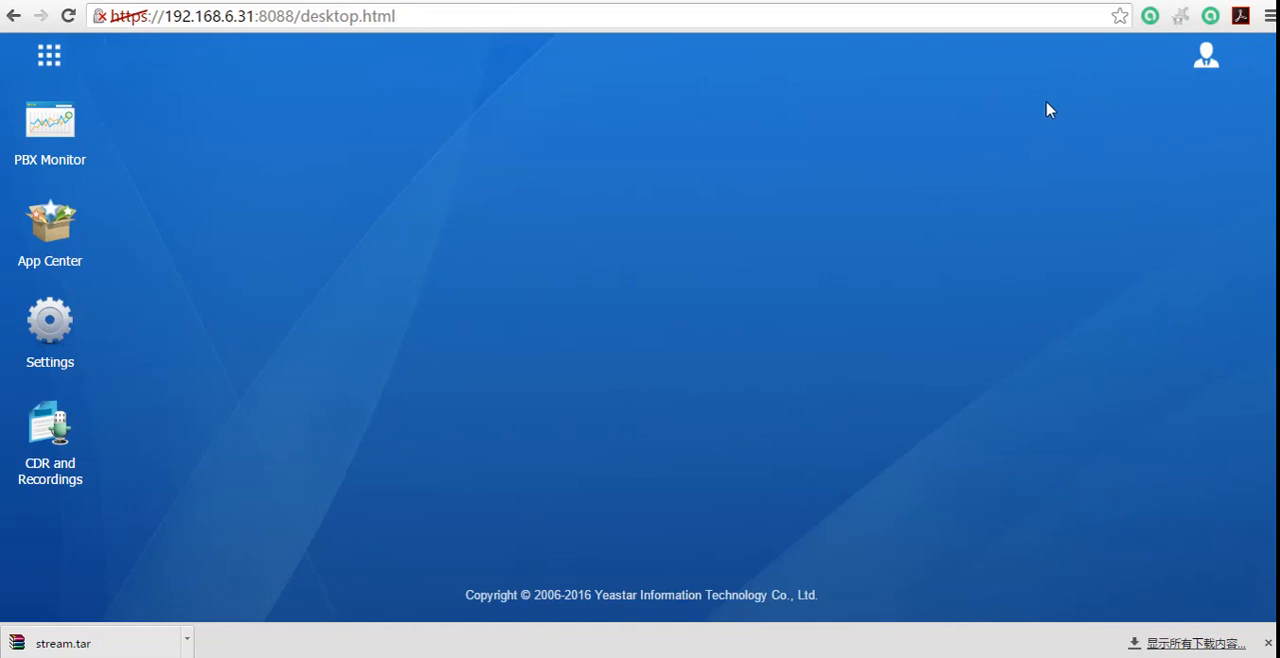
# Step: Add a Maintenance shortcut to the desktop and open Maintenance, dismissing the browser's unresponsive page dialog
pyautogui.click(58, 62)
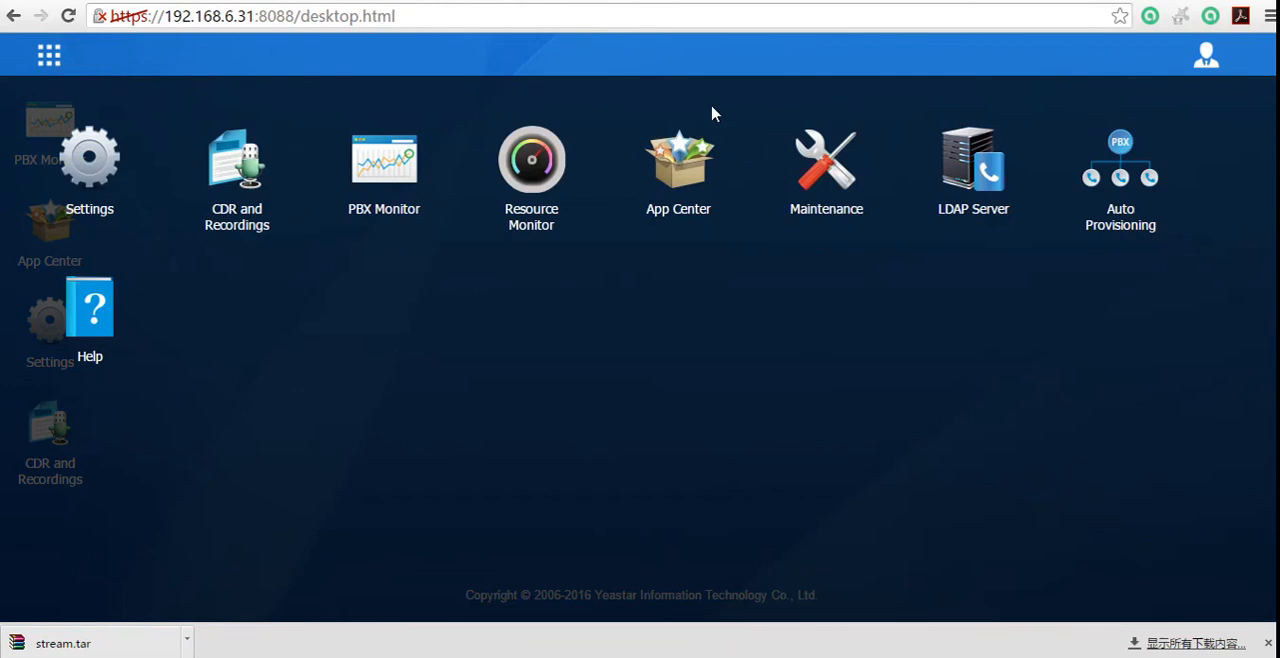
pyautogui.rightClick(818, 185)
pyautogui.click(872, 192)
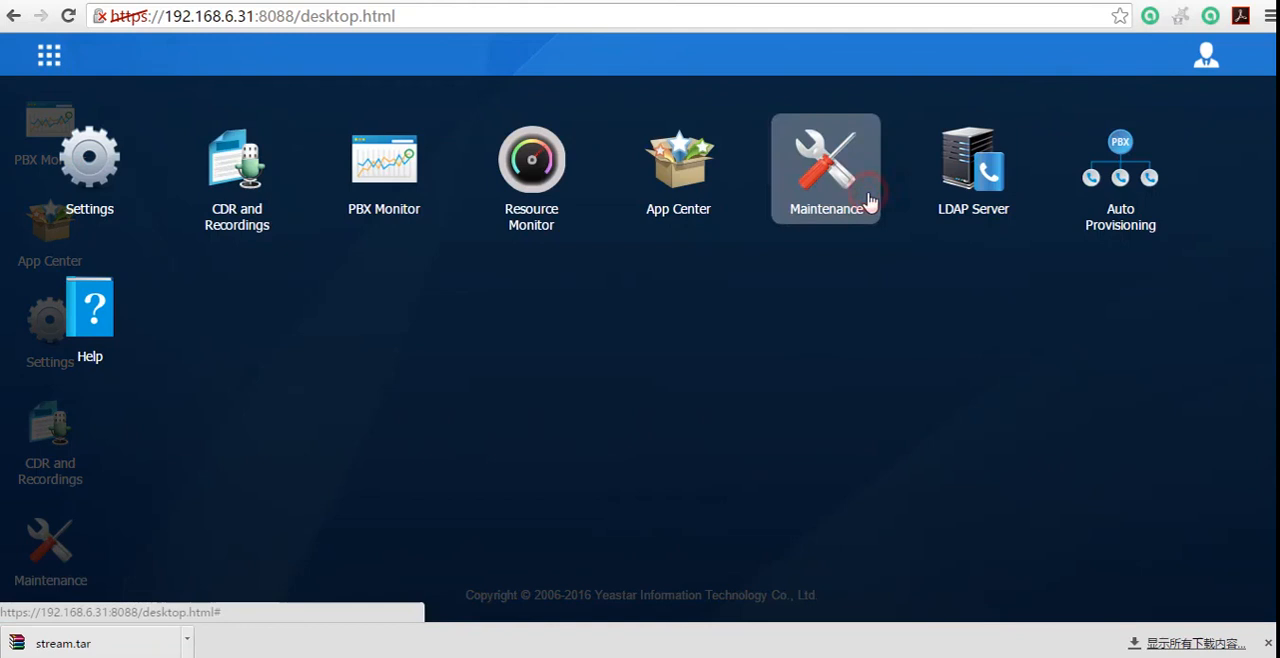
pyautogui.click(55, 57)
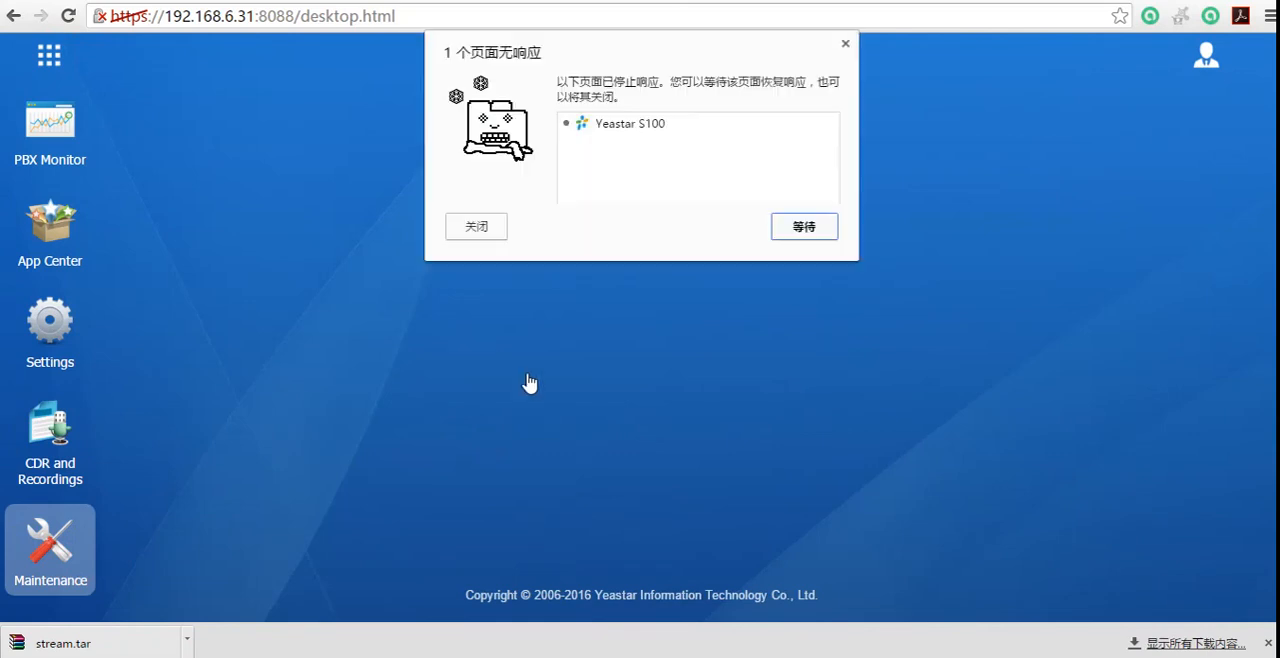
pyautogui.click(846, 45)
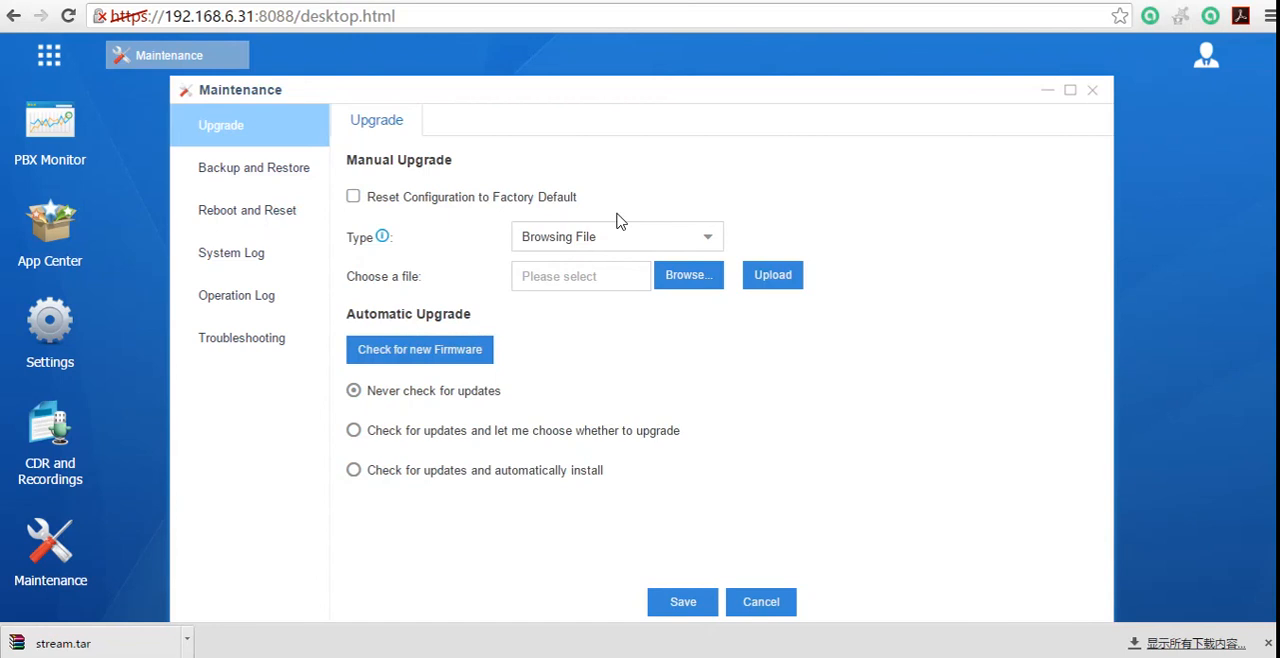
# Step: View the manual upgrade types and browse for a firmware file, cancelling the file selection
pyautogui.click(710, 240)
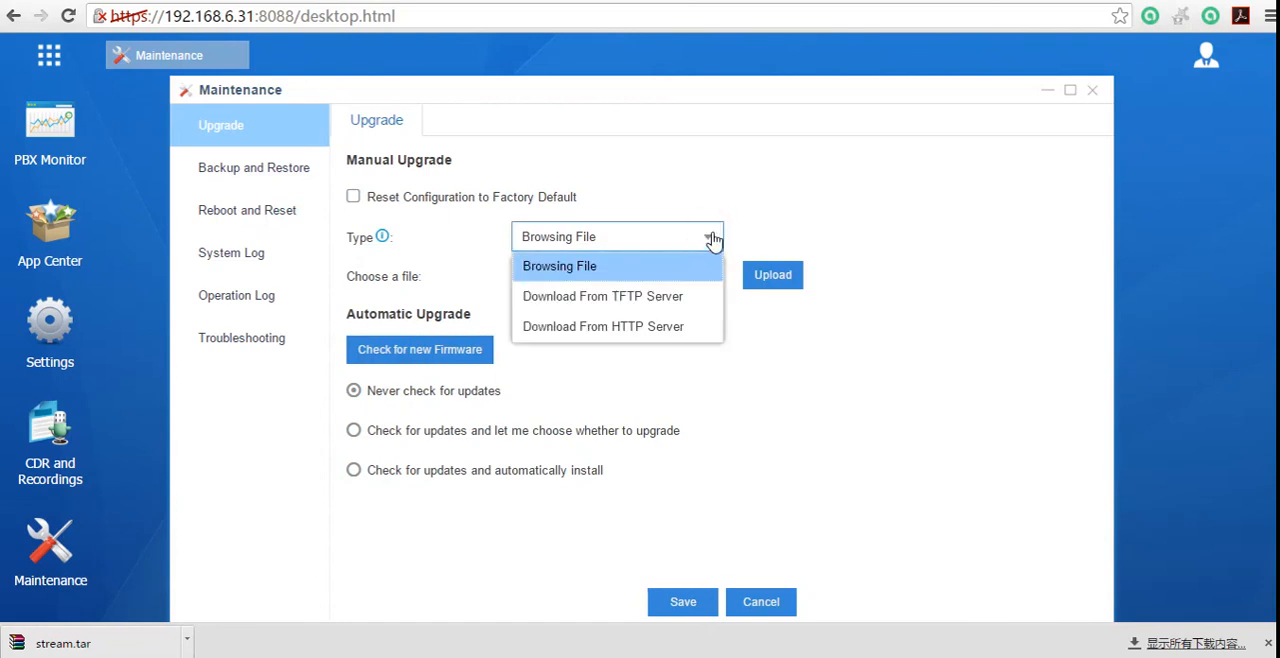
pyautogui.click(764, 202)
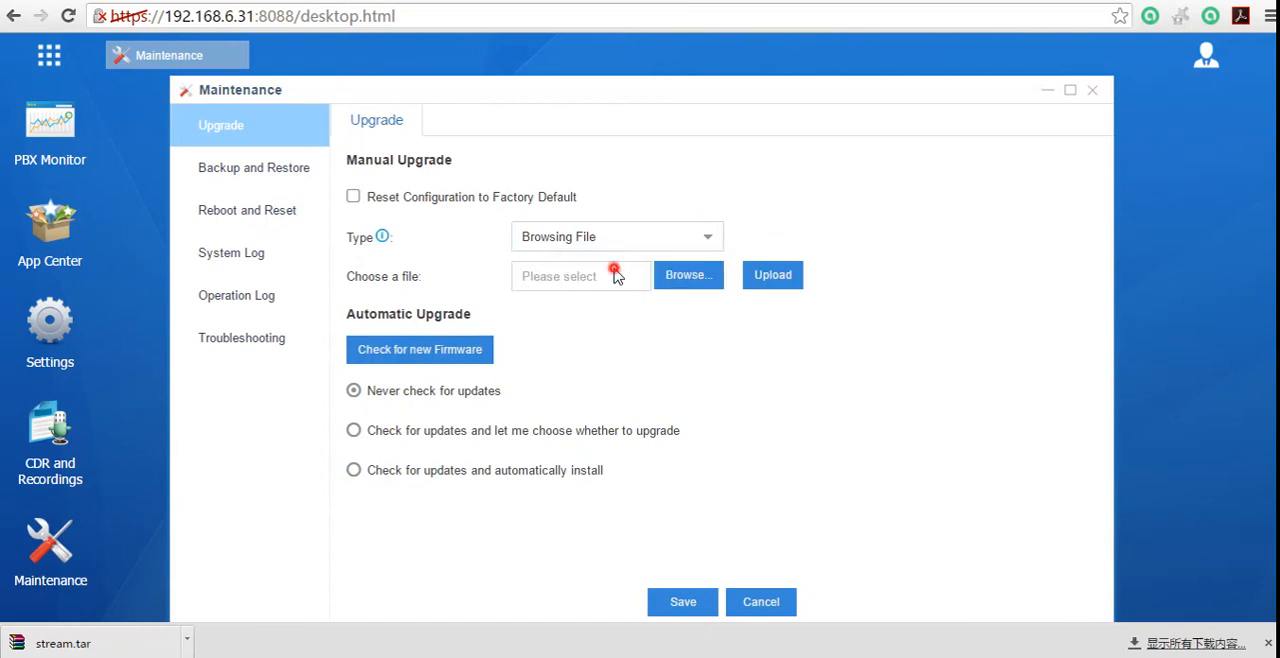
pyautogui.click(571, 269)
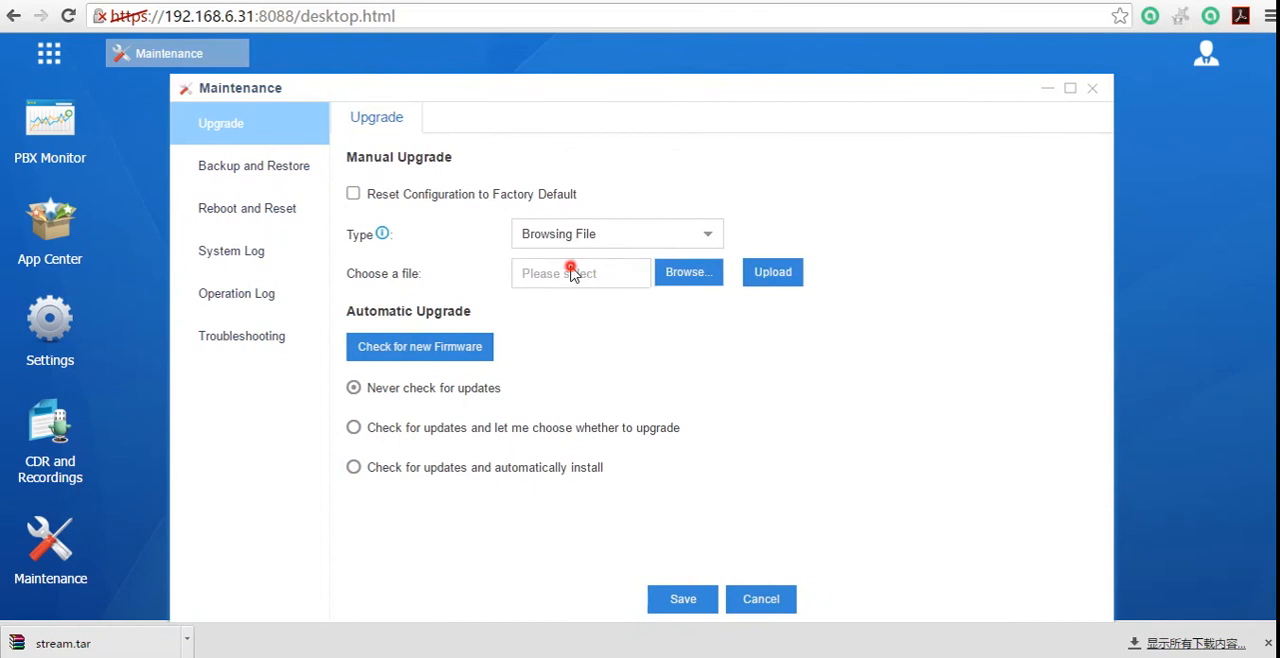
pyautogui.click(666, 280)
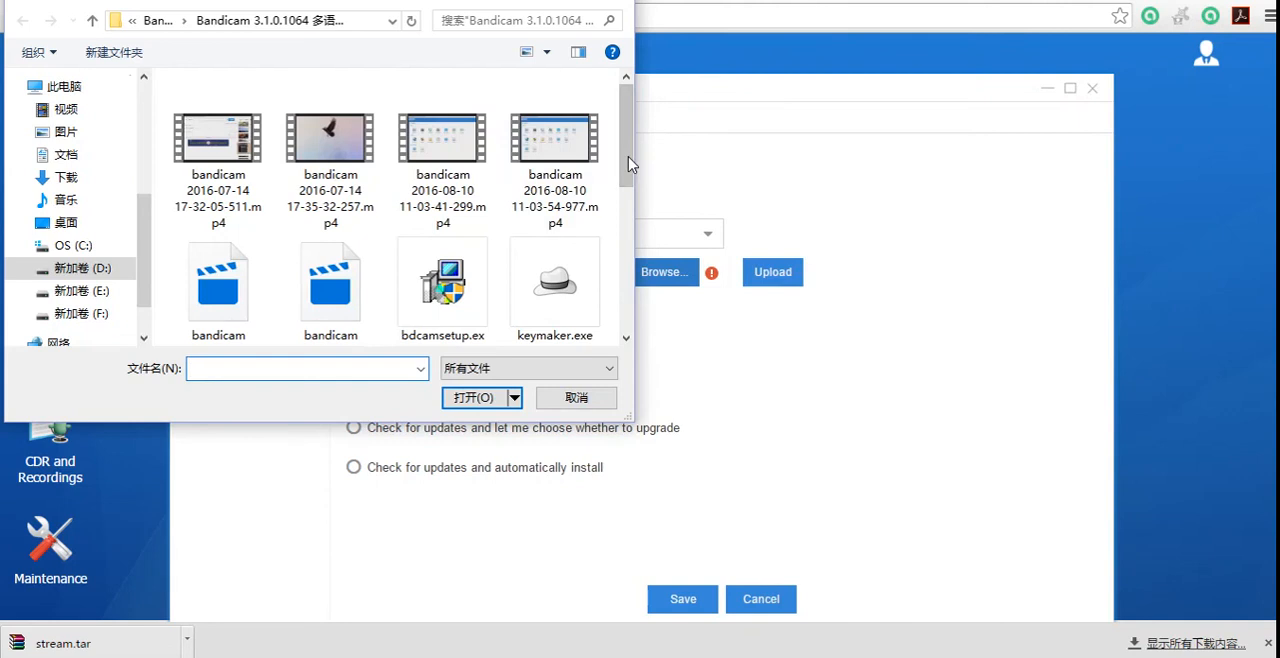
pyautogui.scroll(-2, 627, 160)
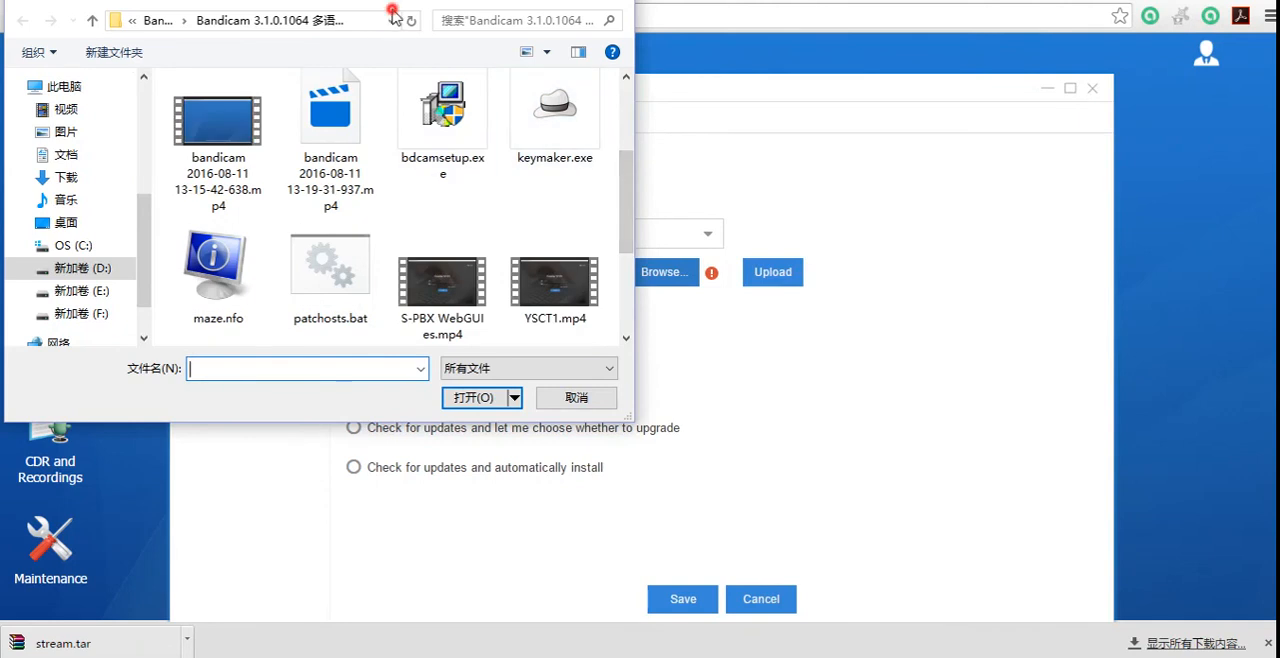
pyautogui.click(580, 396)
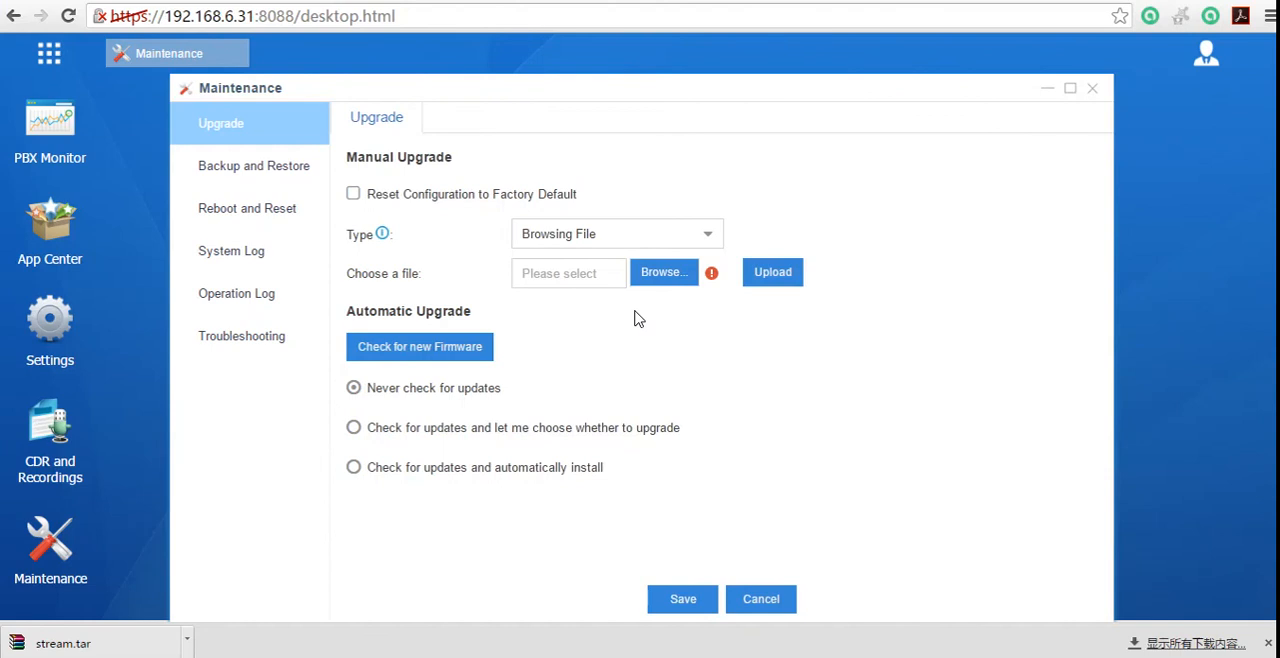
# Step: Look through the Backup and Restore, Reboot and Reset, System Log and Operation Log pages of Maintenance
pyautogui.click(262, 165)
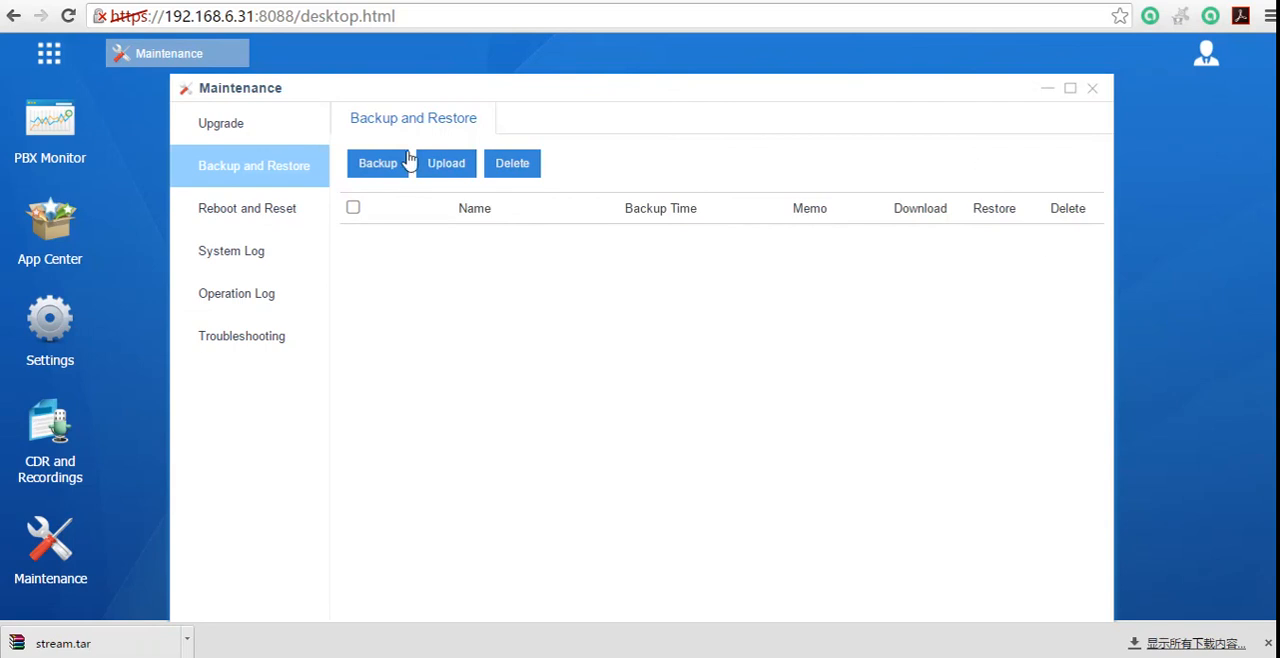
pyautogui.click(254, 210)
pyautogui.click(263, 177)
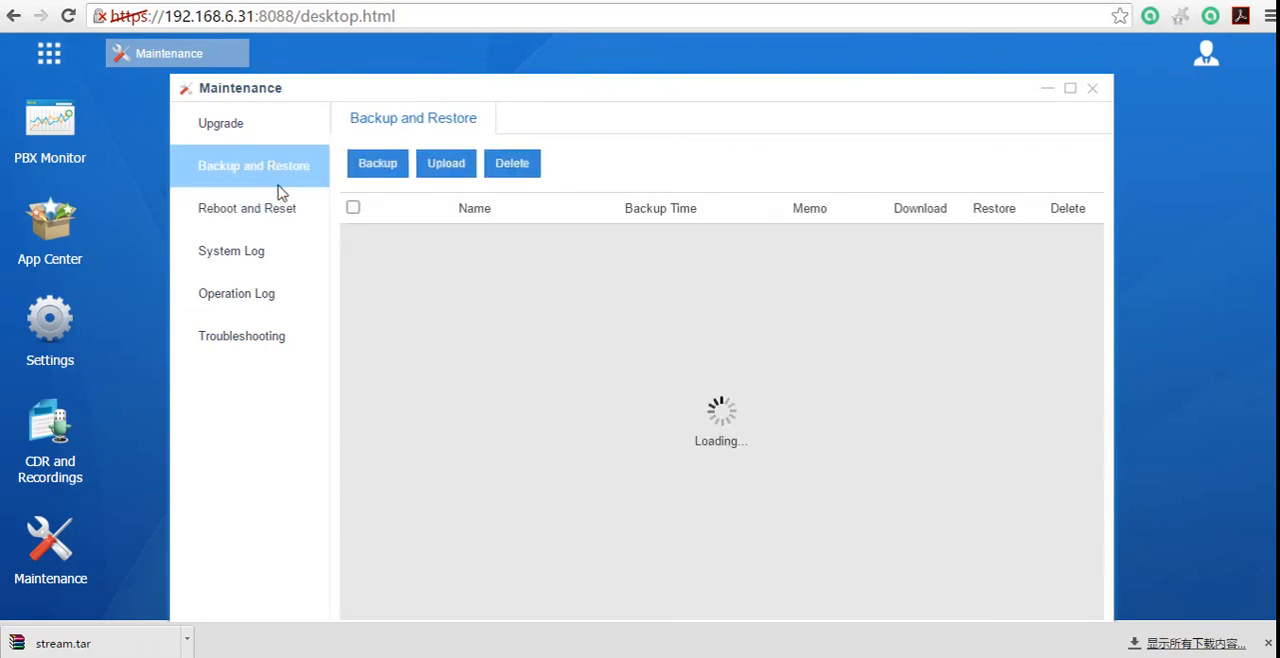
pyautogui.click(281, 220)
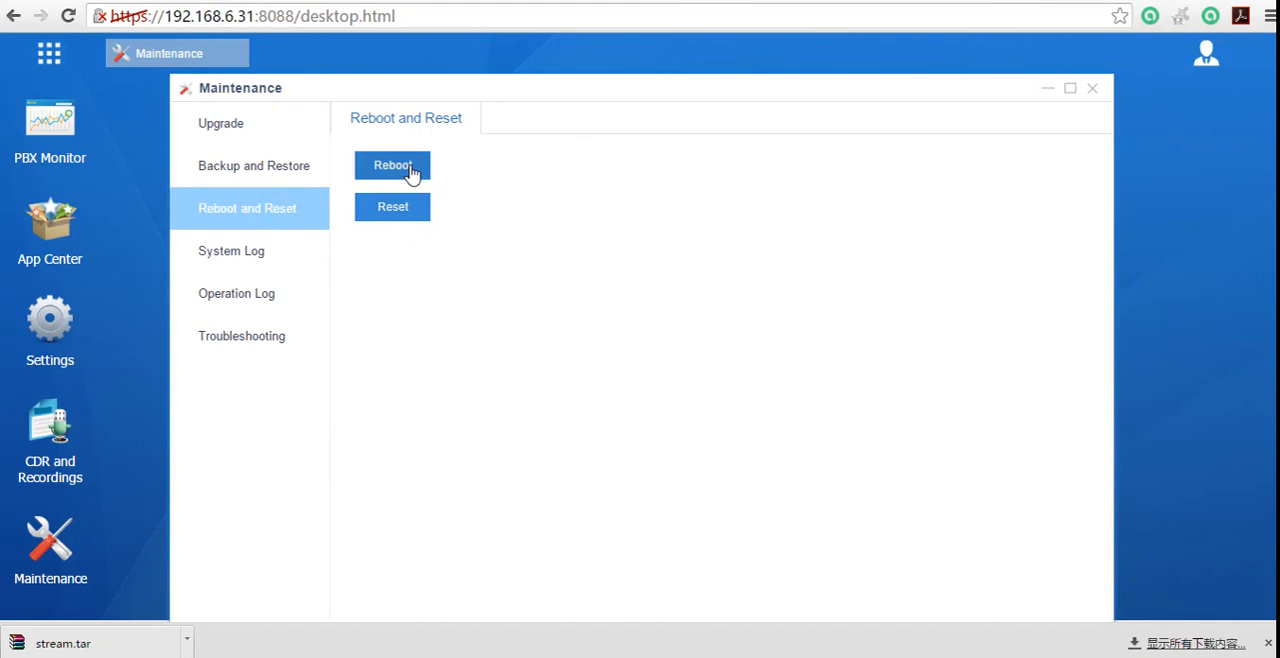
pyautogui.click(252, 262)
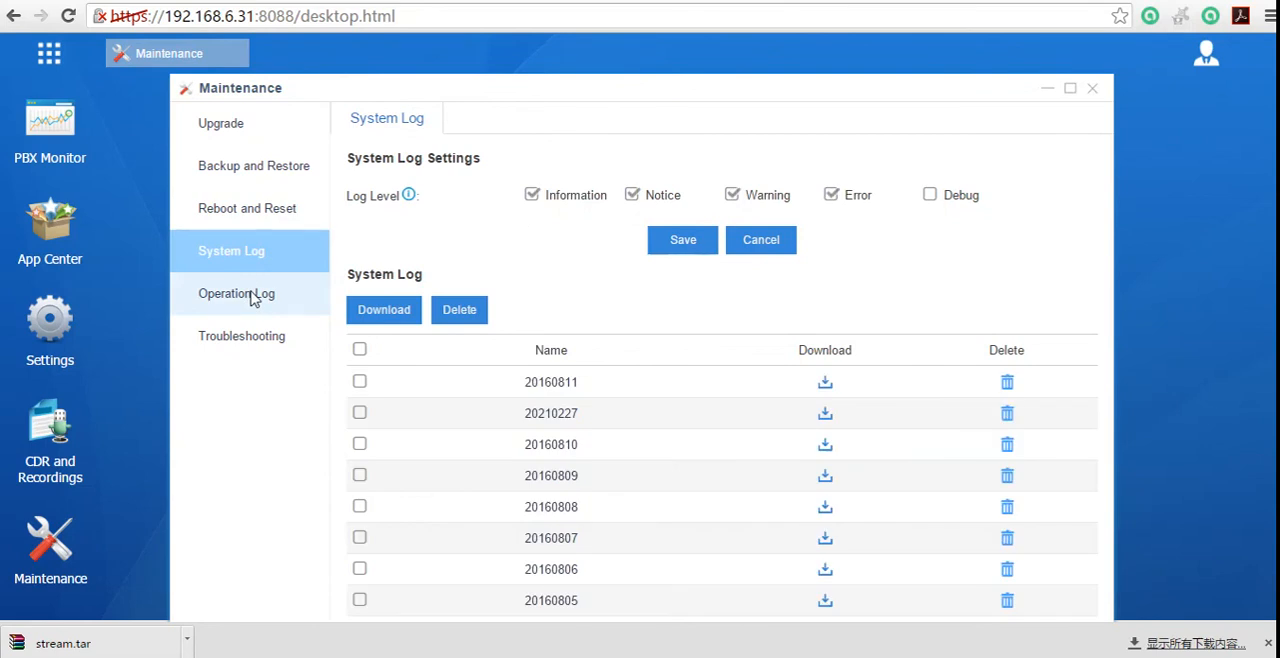
pyautogui.click(263, 297)
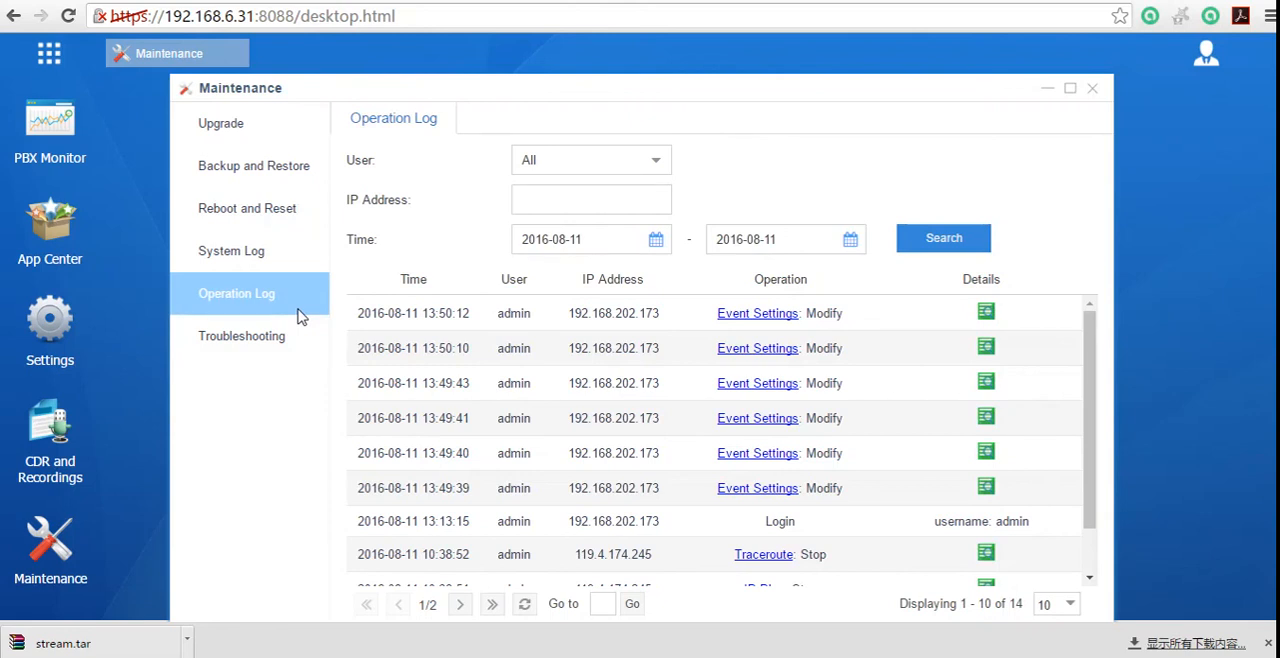
# Step: Examine the Ethernet Capture Tool in Troubleshooting, going through the LAN, WAN and Both interfaces and the IP address and port fields
pyautogui.click(288, 348)
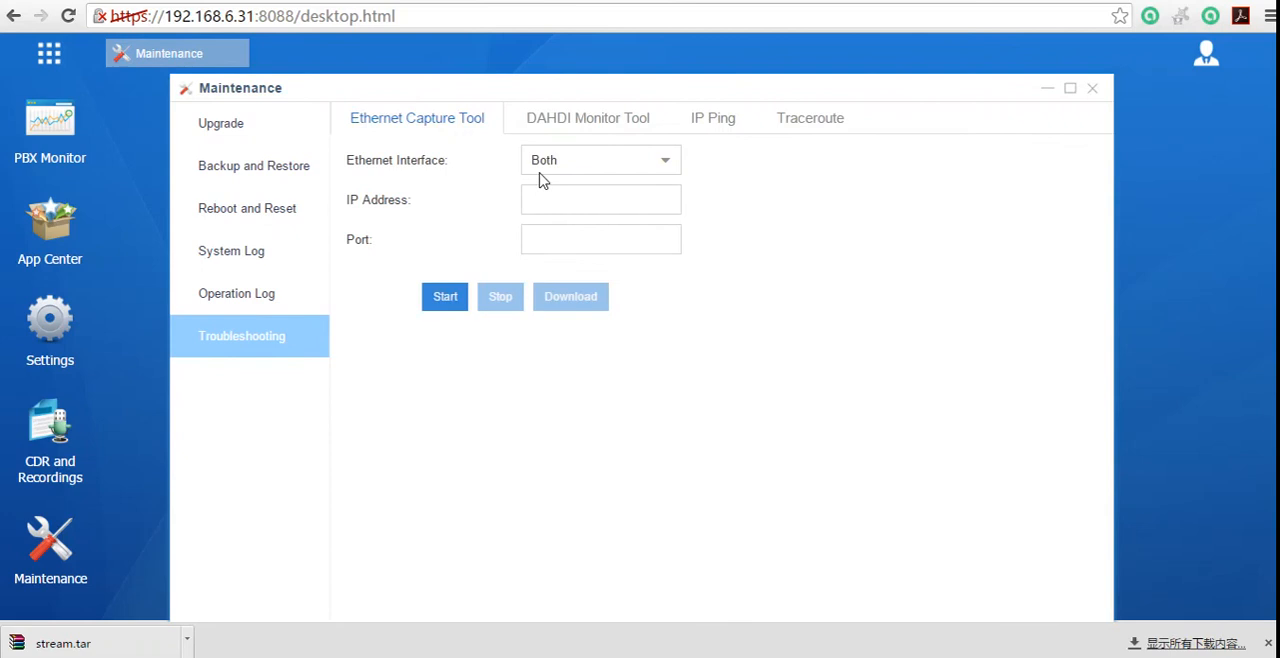
pyautogui.click(664, 172)
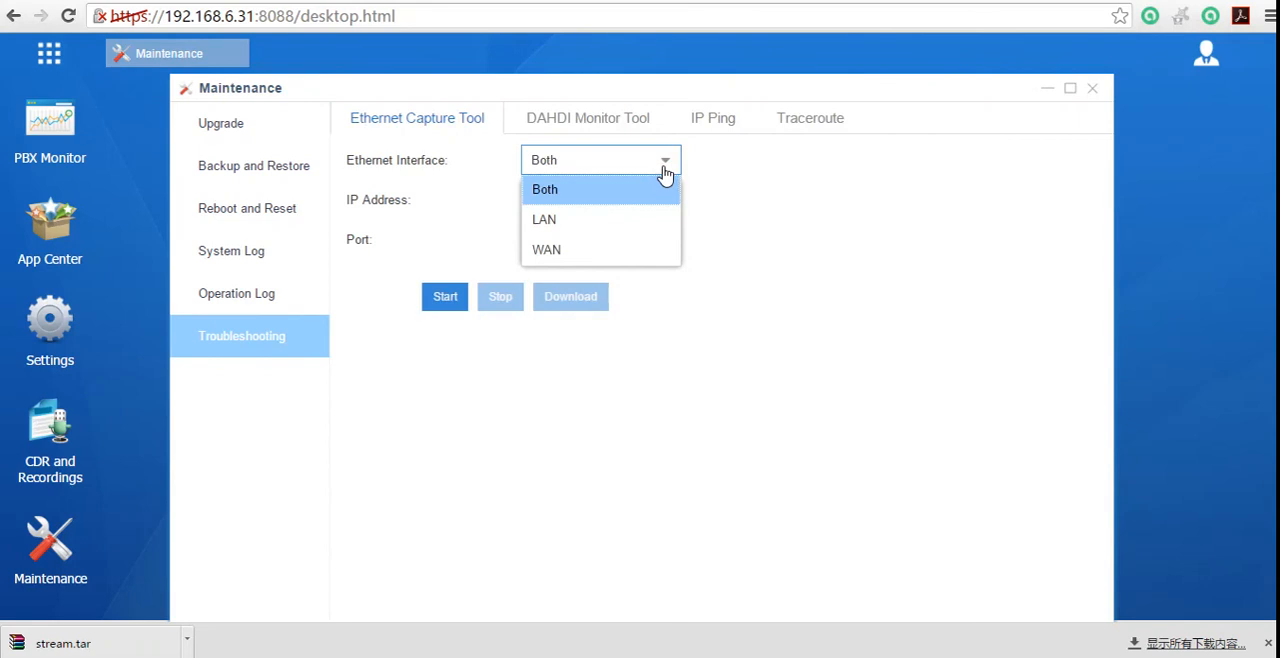
pyautogui.click(621, 226)
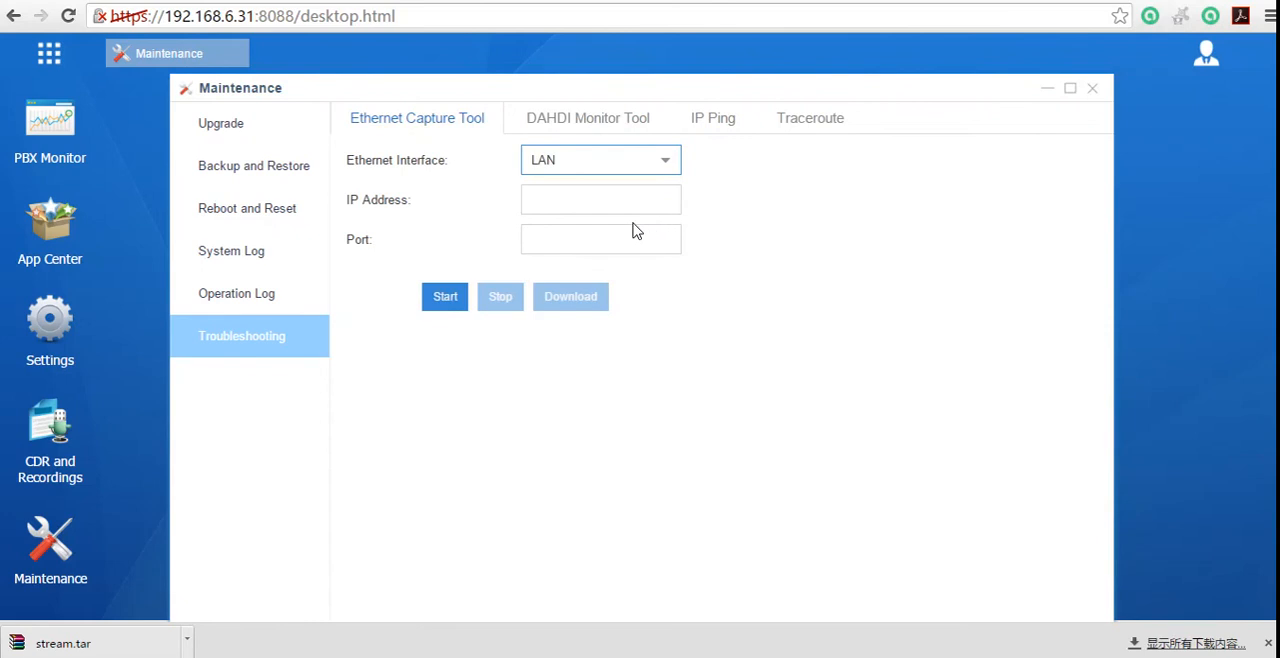
pyautogui.click(676, 161)
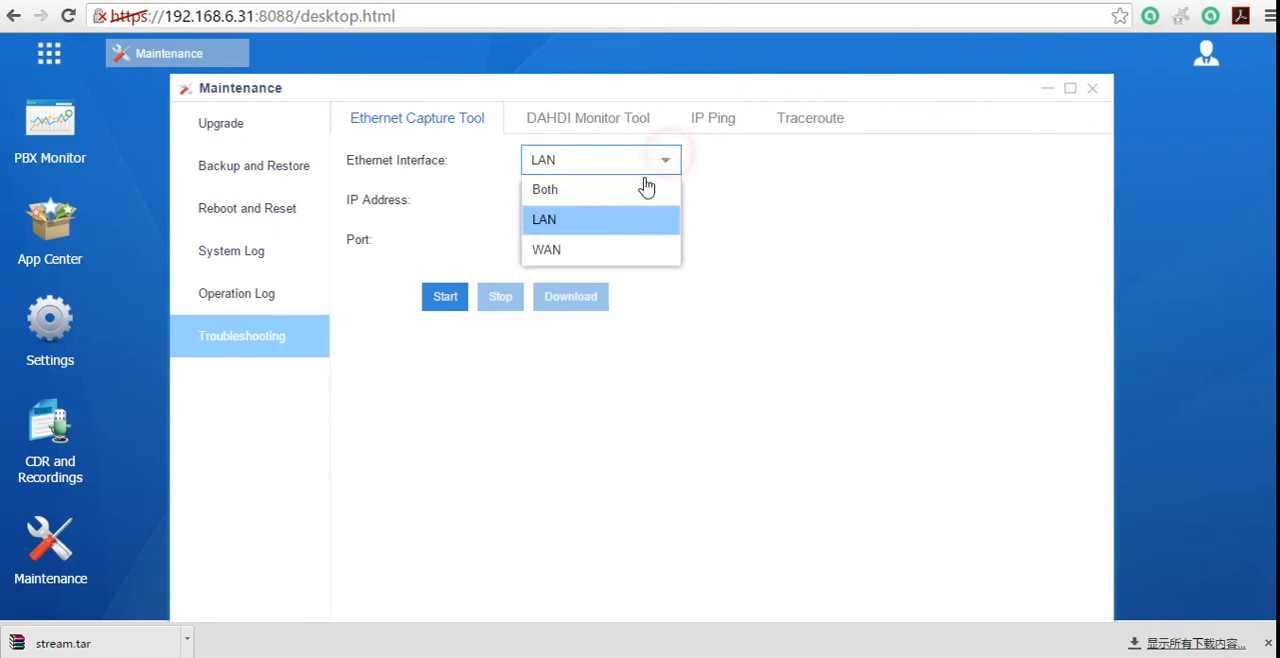
pyautogui.click(600, 245)
pyautogui.click(632, 172)
pyautogui.click(600, 192)
pyautogui.click(599, 203)
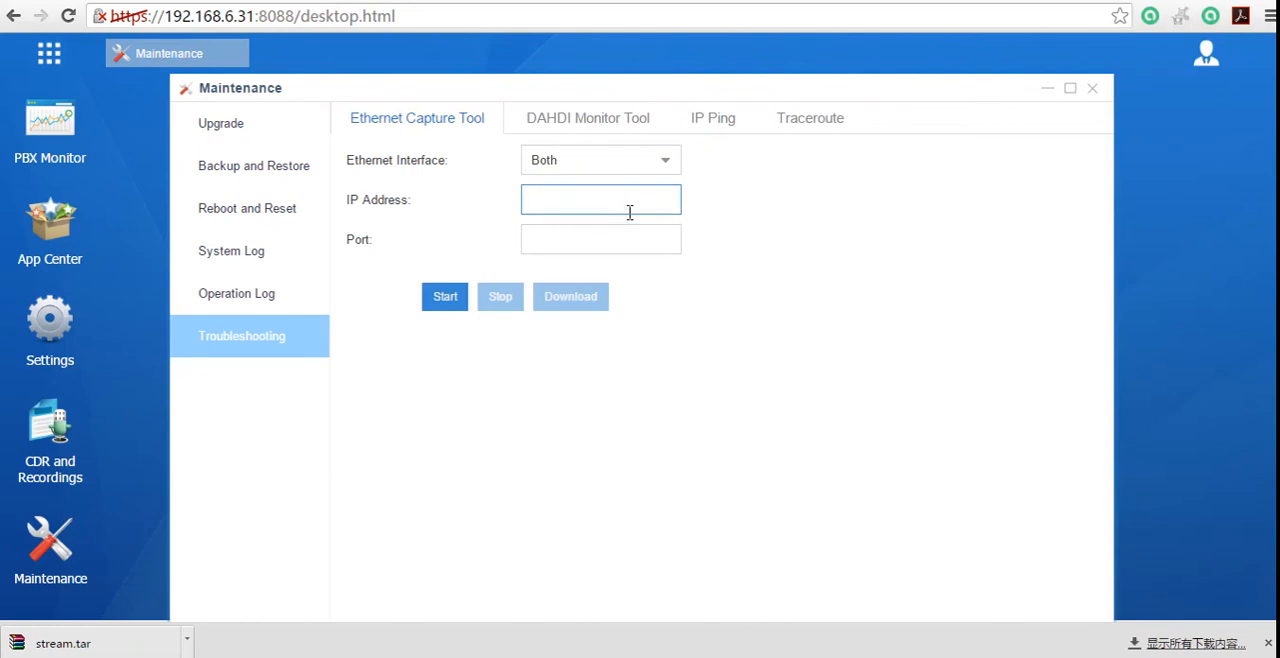
pyautogui.click(621, 244)
pyautogui.click(638, 204)
pyautogui.click(629, 237)
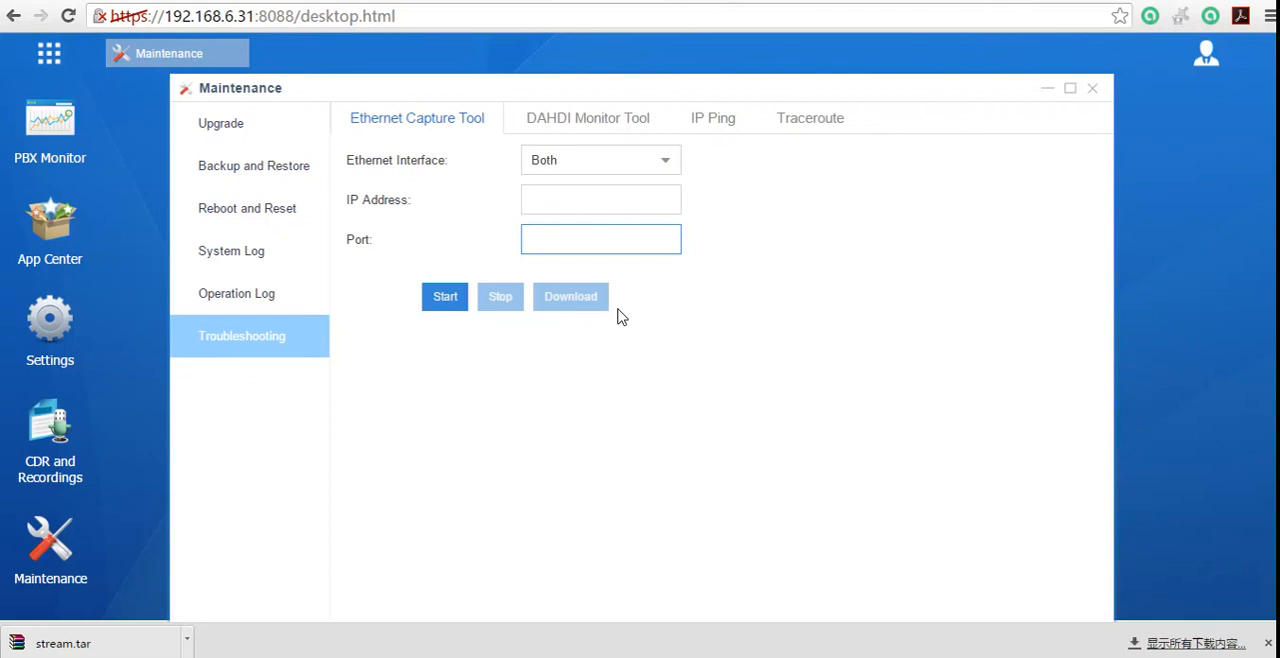
# Step: Choose trunk FXO1-7 in the DAHDI Monitor Tool and go on to the IP Ping tool
pyautogui.click(593, 121)
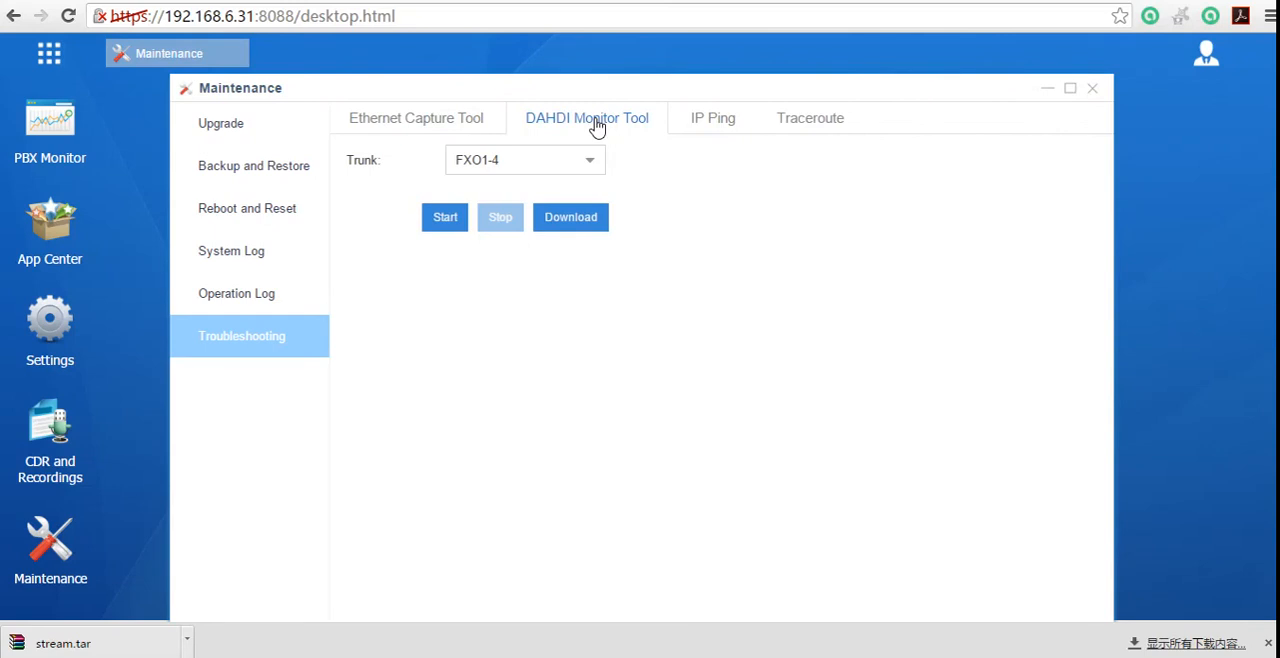
pyautogui.click(586, 161)
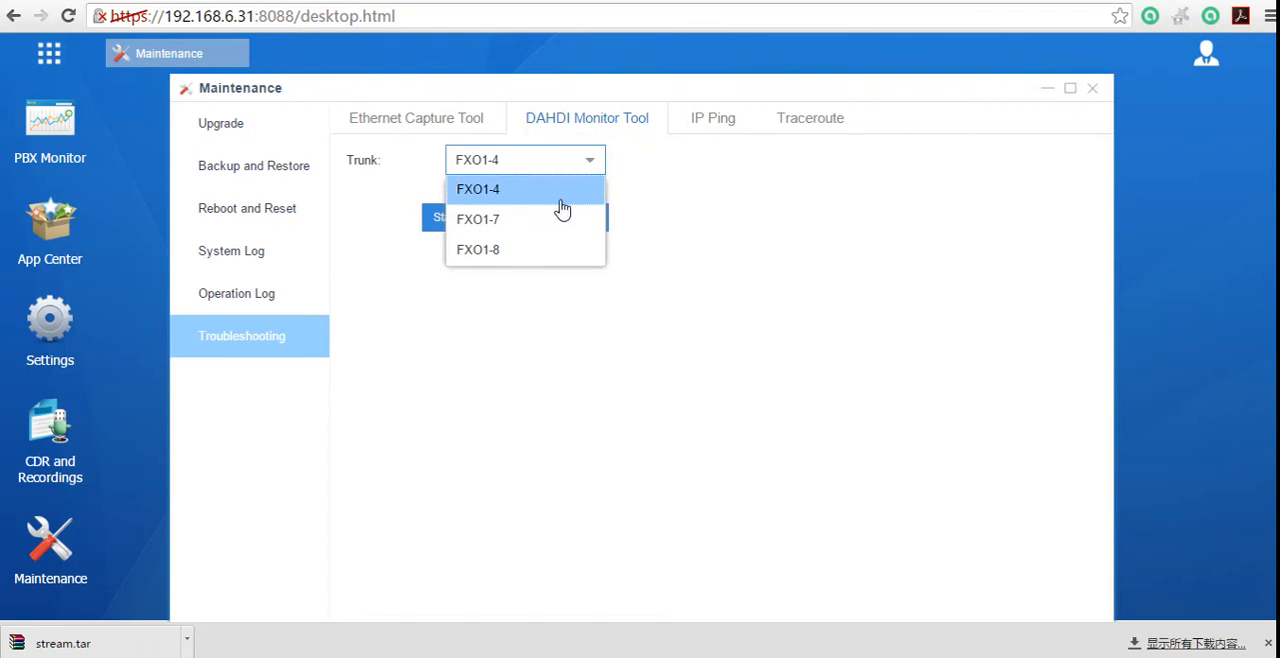
pyautogui.click(535, 221)
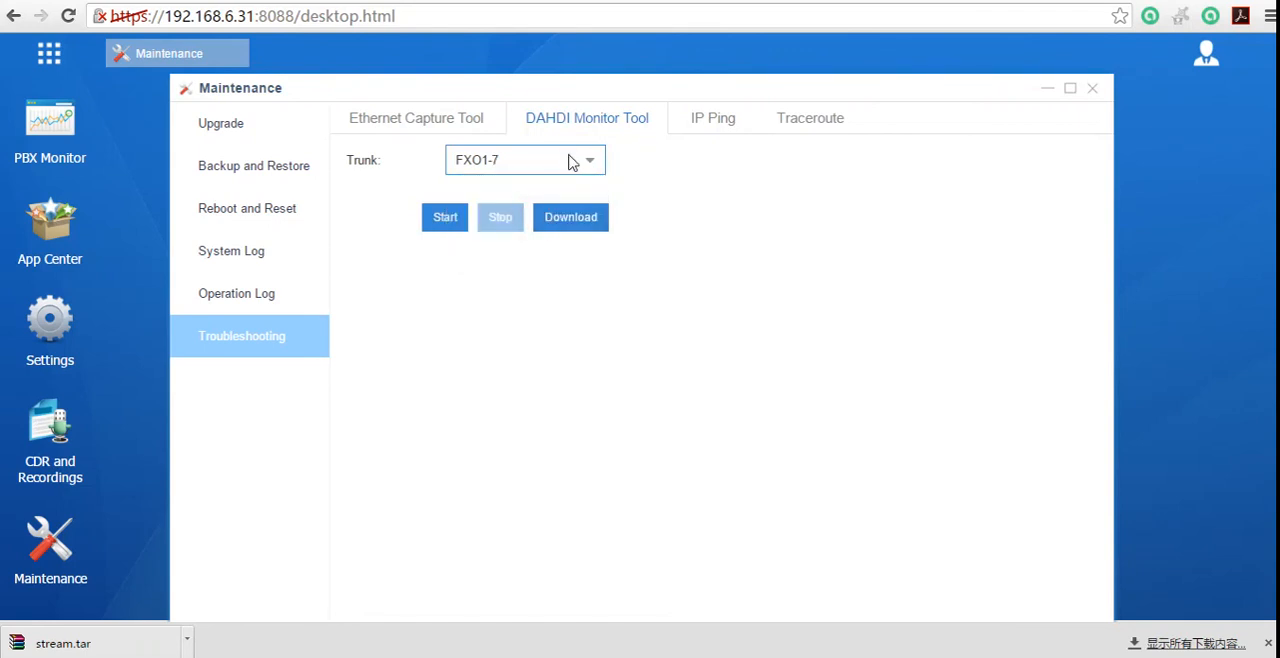
pyautogui.click(458, 222)
pyautogui.click(452, 132)
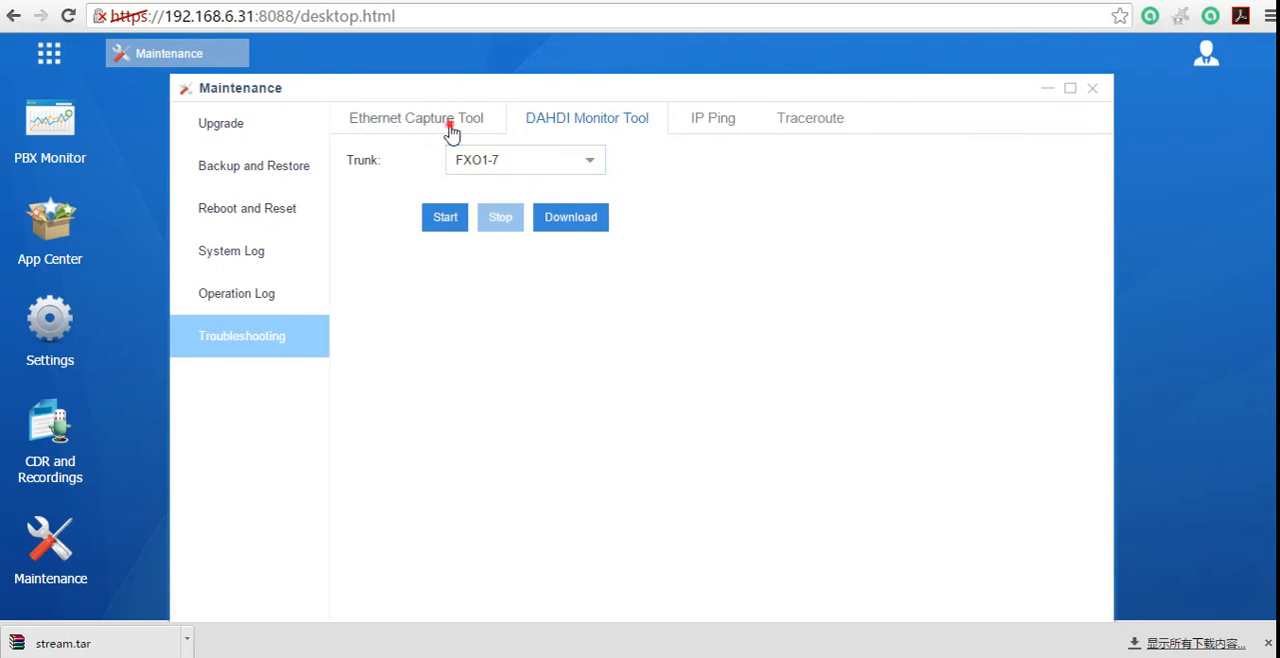
pyautogui.click(580, 122)
pyautogui.click(713, 137)
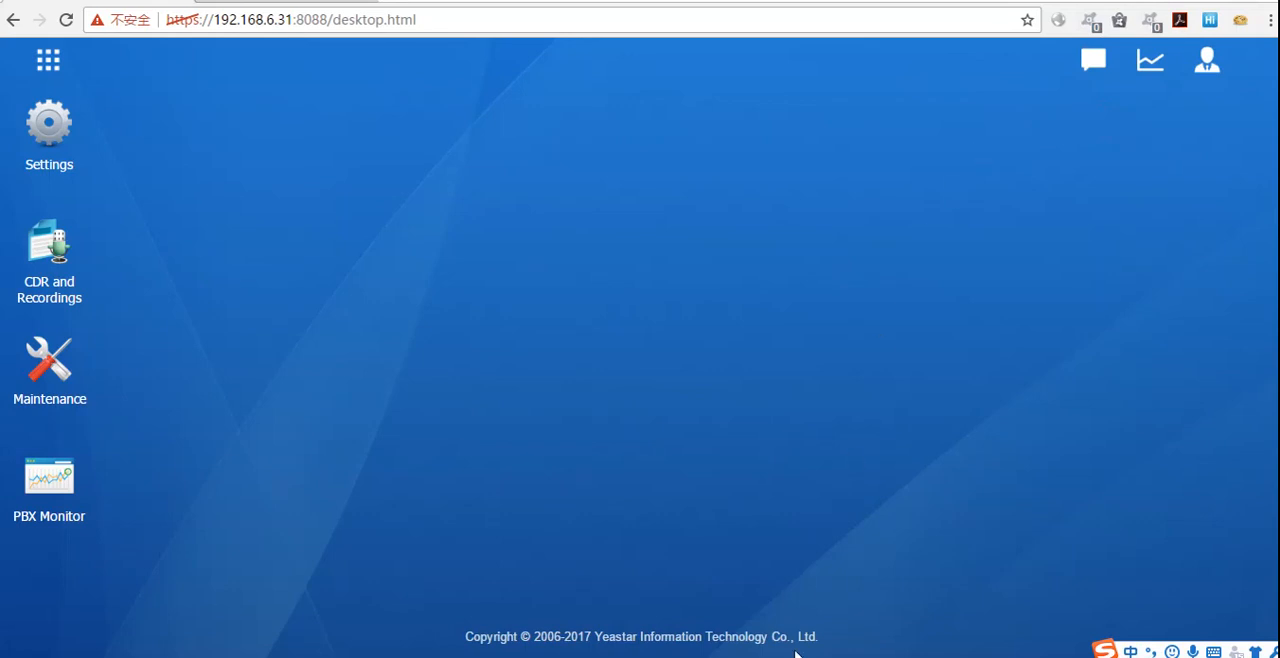
# Step: Switch to the Word document containing the application form's recipient e-mail addresses
pyautogui.moveTo(795, 655)
pyautogui.click(1012, 605)
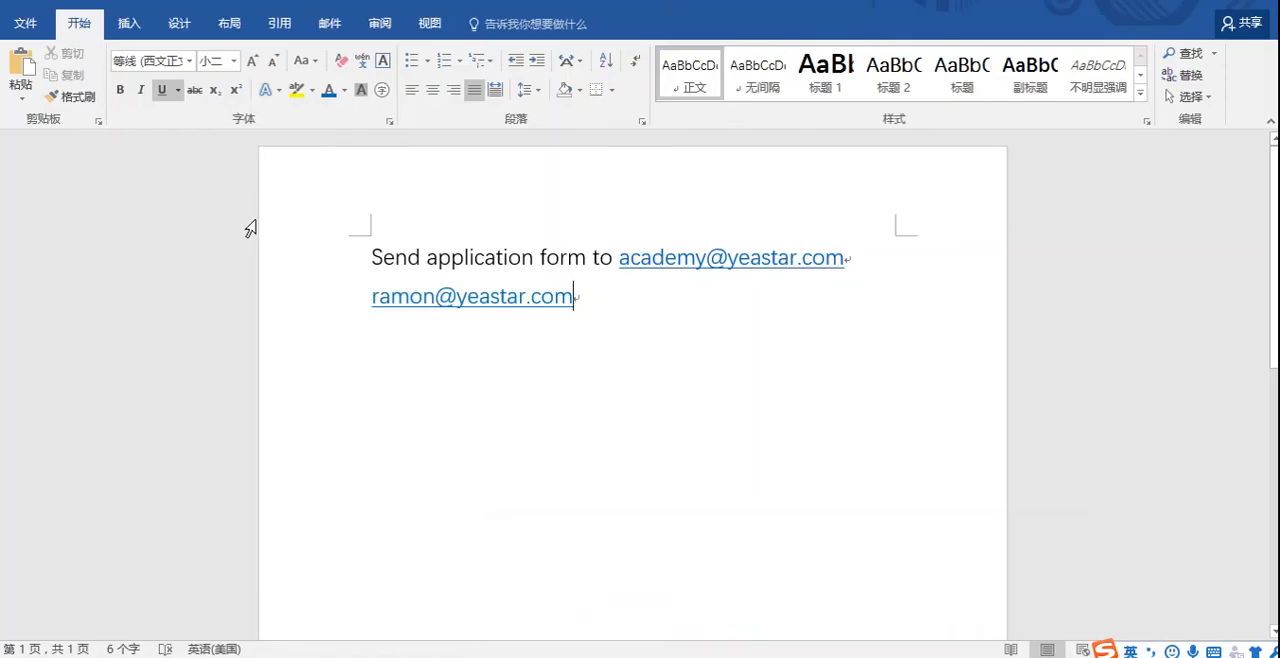